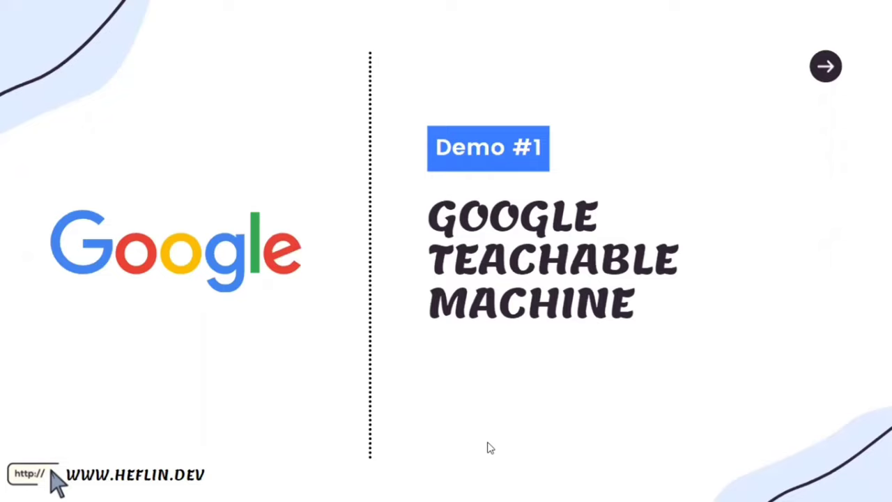
Switch from the Slides presentation to the Teachable Machine Chrome window
key("alt+Tab")
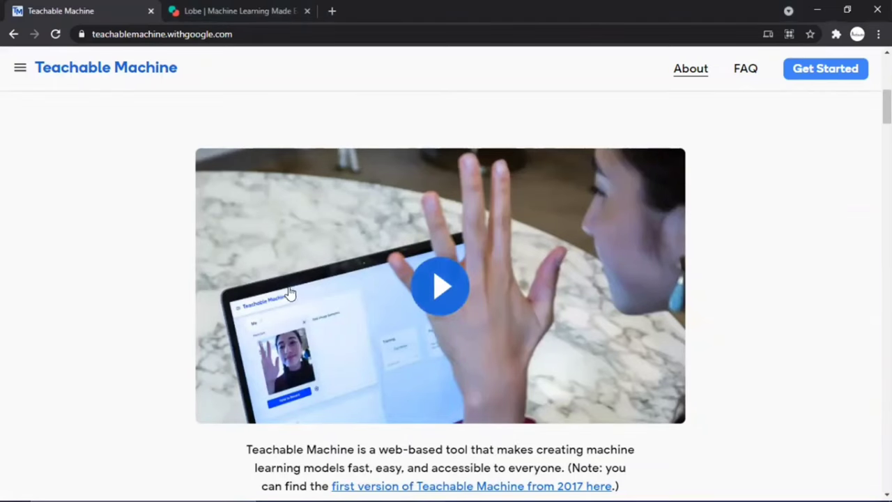
left_click(165, 31)
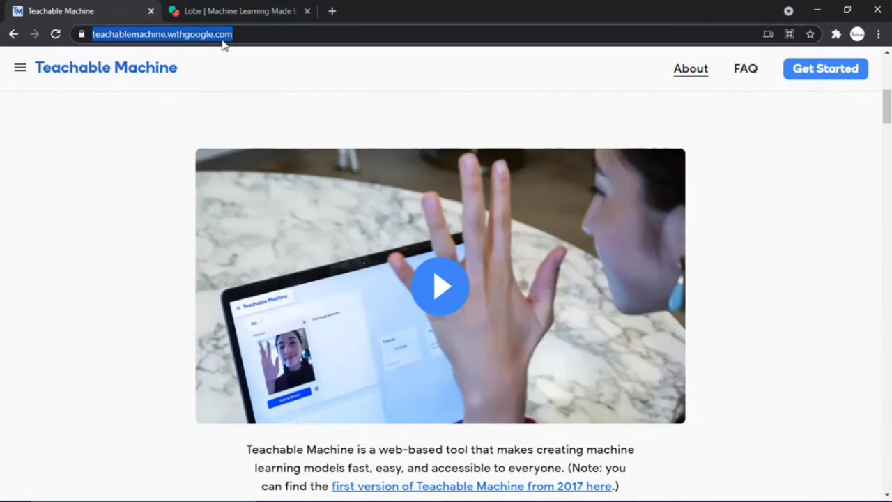
left_click(144, 170)
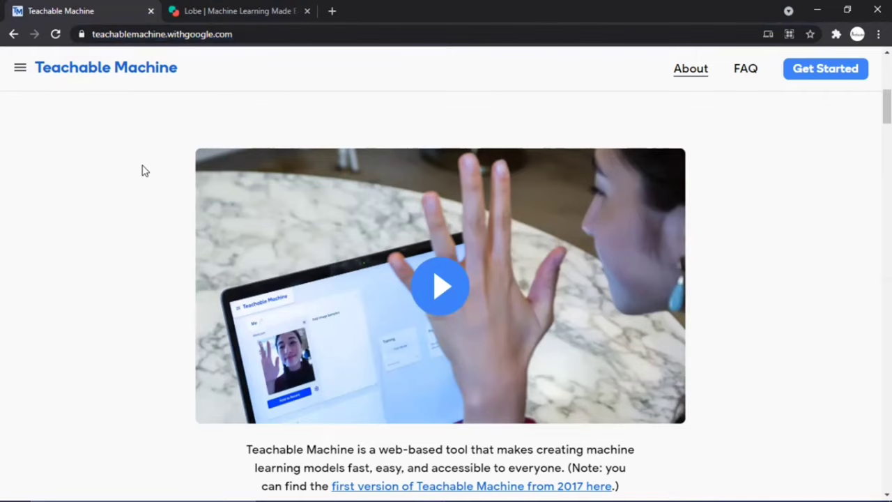
scroll(144, 170, "up", 5)
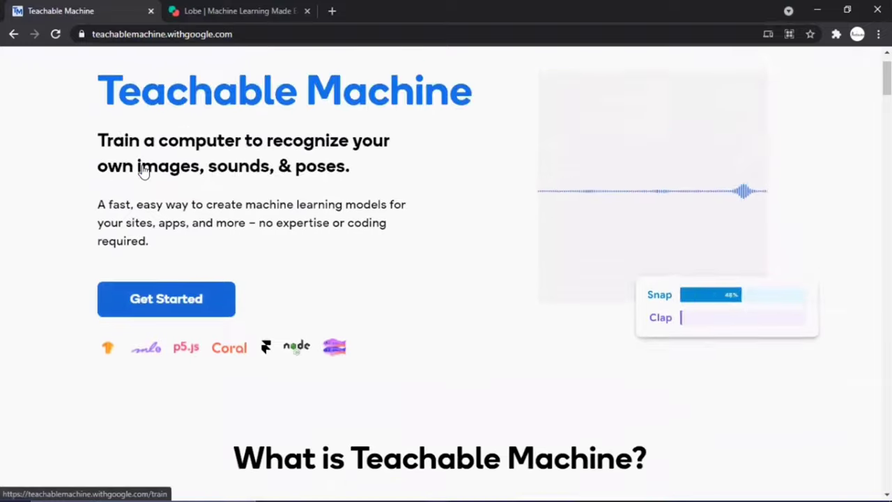
scroll(144, 170, "up", 1)
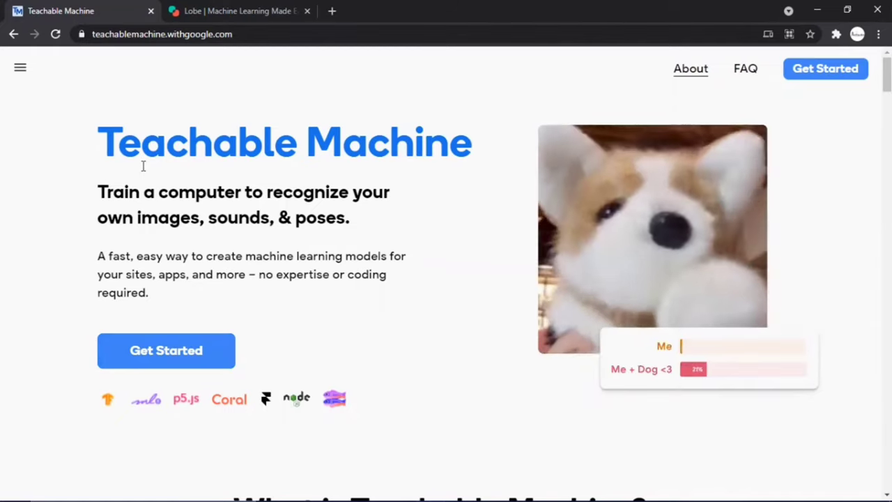
scroll(143, 167, "down", 5)
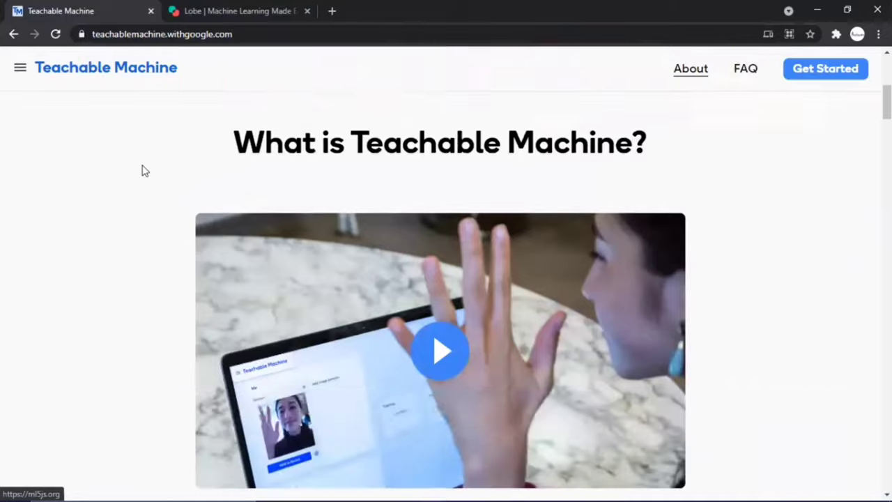
scroll(143, 171, "down", 9)
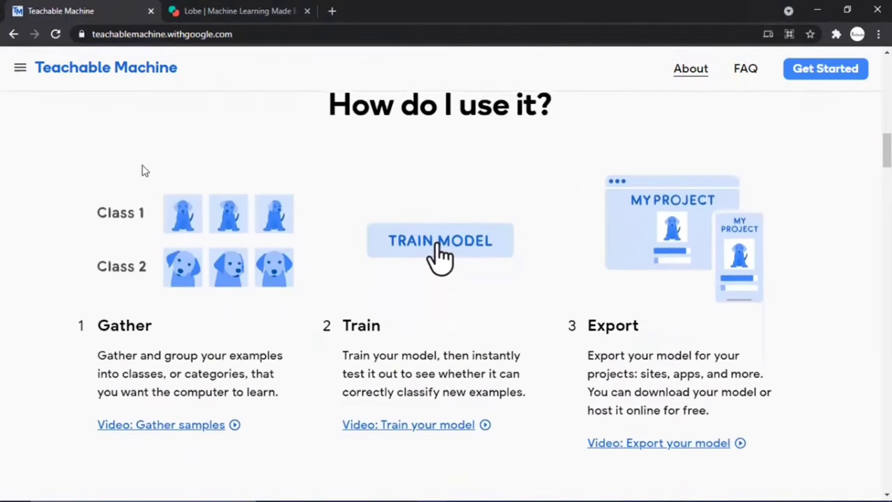
scroll(143, 171, "down", 2)
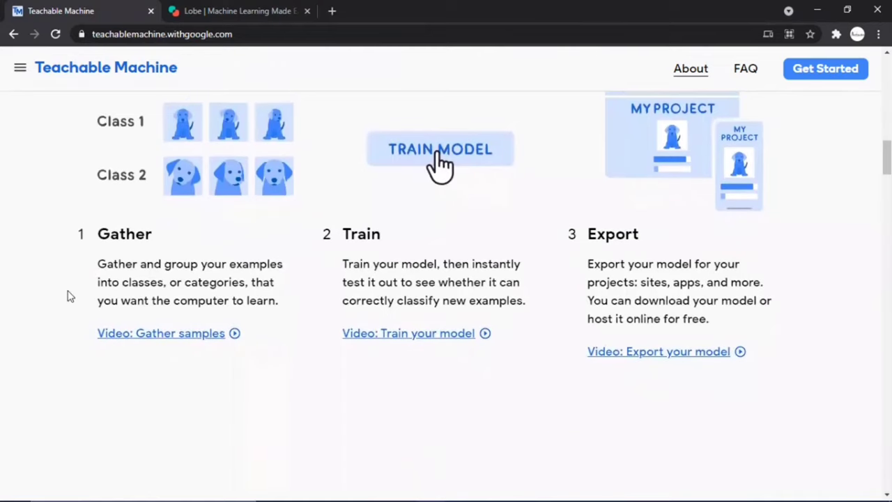
scroll(69, 296, "up", 1)
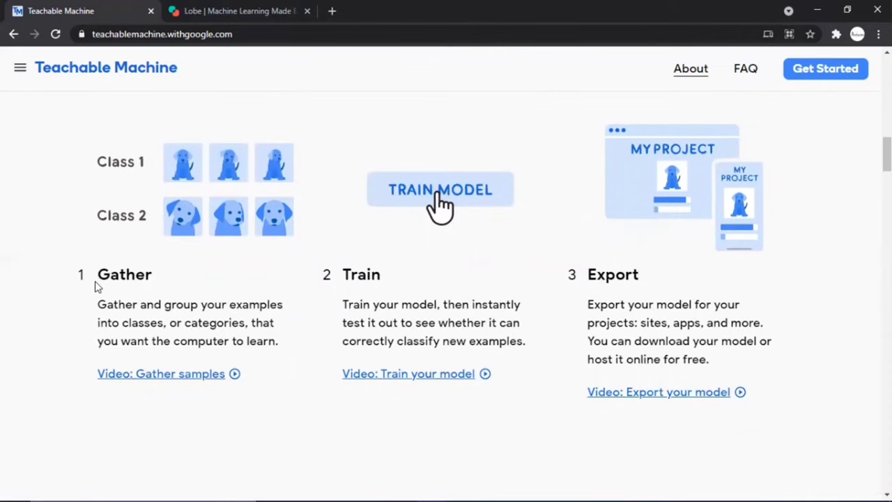
scroll(97, 287, "down", 3)
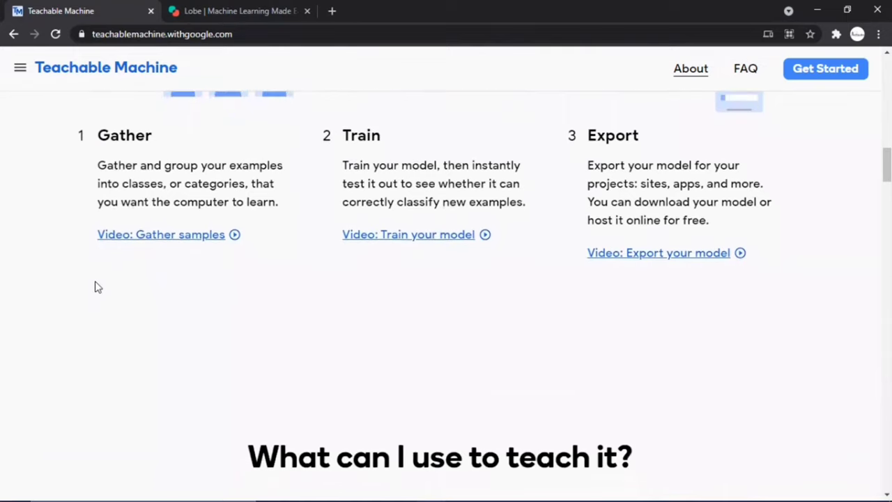
scroll(98, 287, "down", 5)
scroll(96, 286, "down", 2)
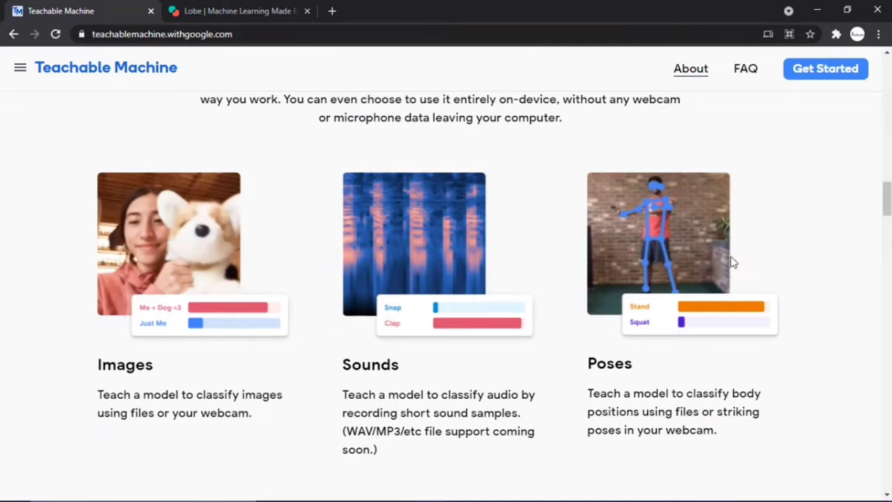
scroll(732, 262, "up", 6)
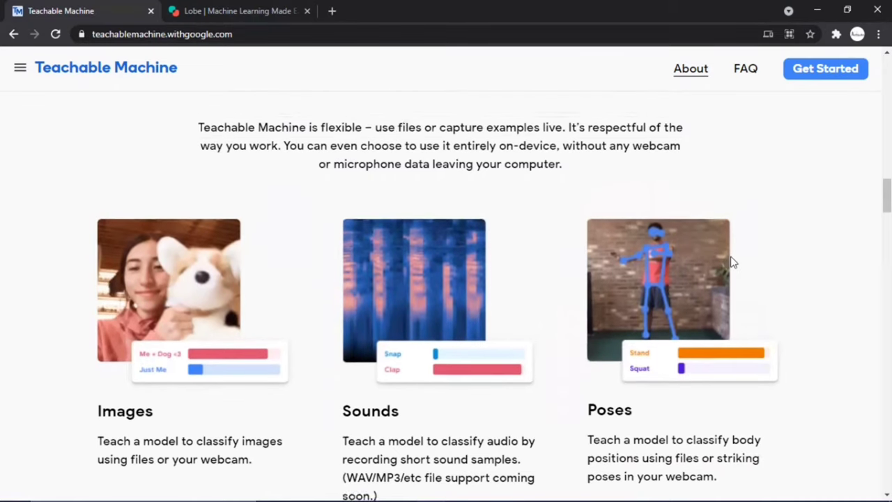
scroll(732, 262, "up", 3)
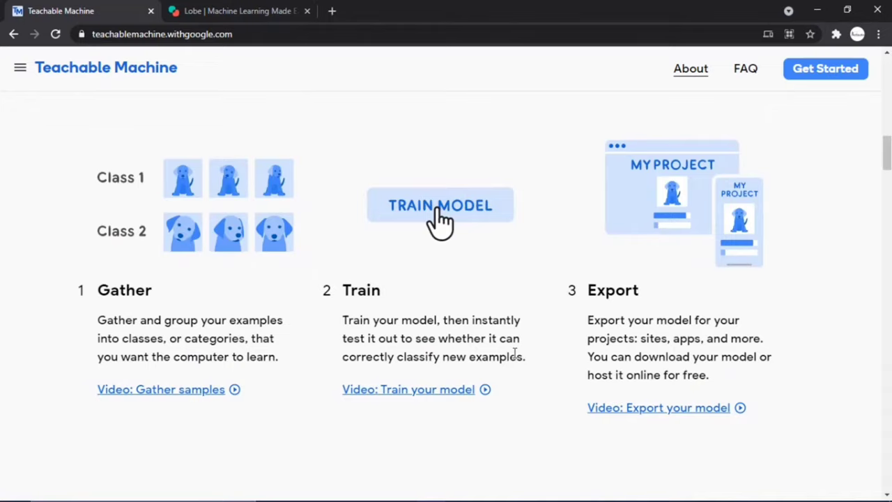
scroll(514, 354, "up", 3)
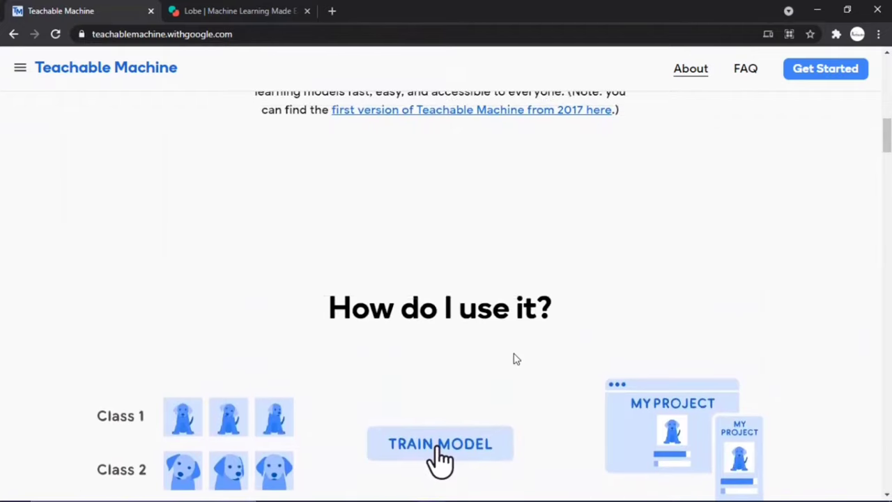
scroll(515, 357, "down", 5)
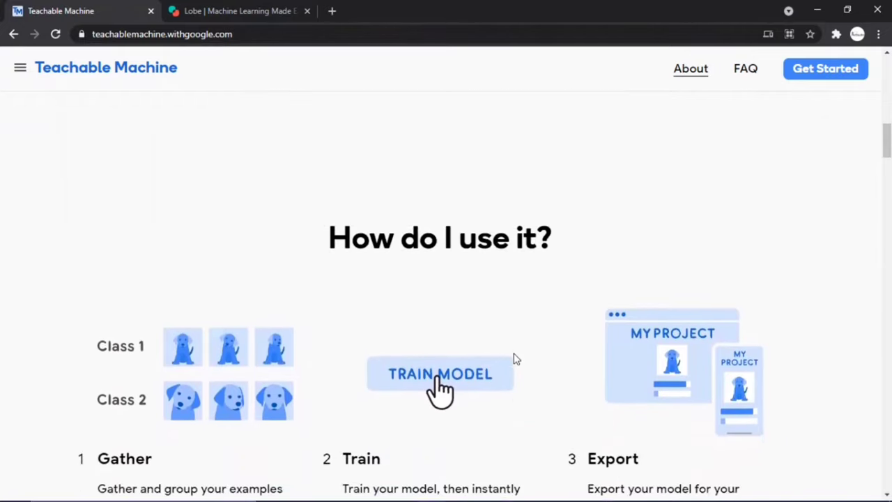
scroll(514, 353, "down", 12)
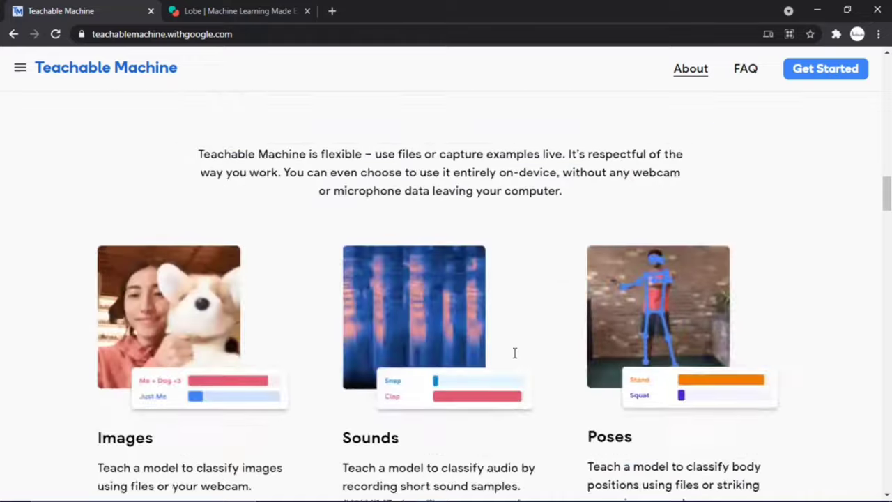
scroll(515, 353, "down", 8)
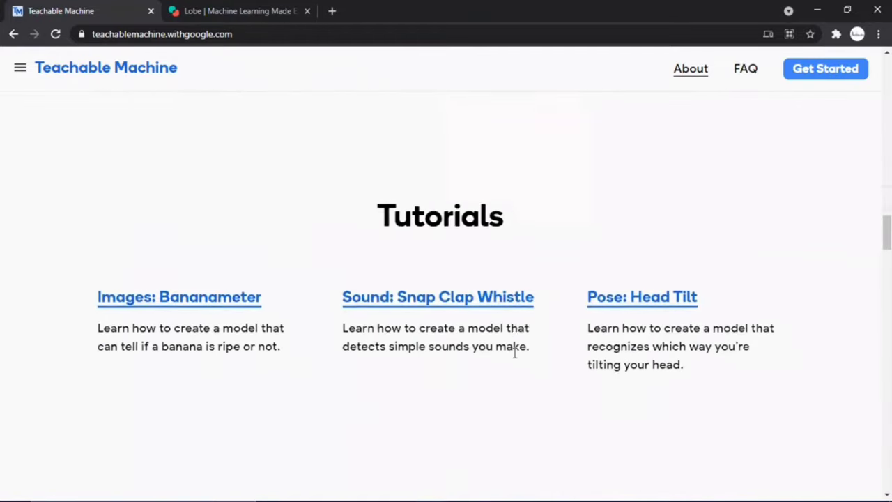
scroll(515, 353, "down", 6)
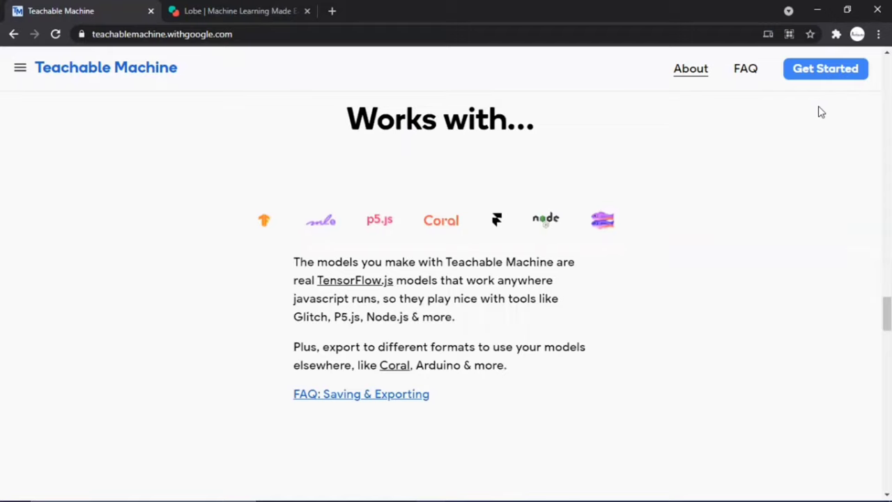
Start a new Image Project from Teachable Machine's Get Started page
left_click(823, 79)
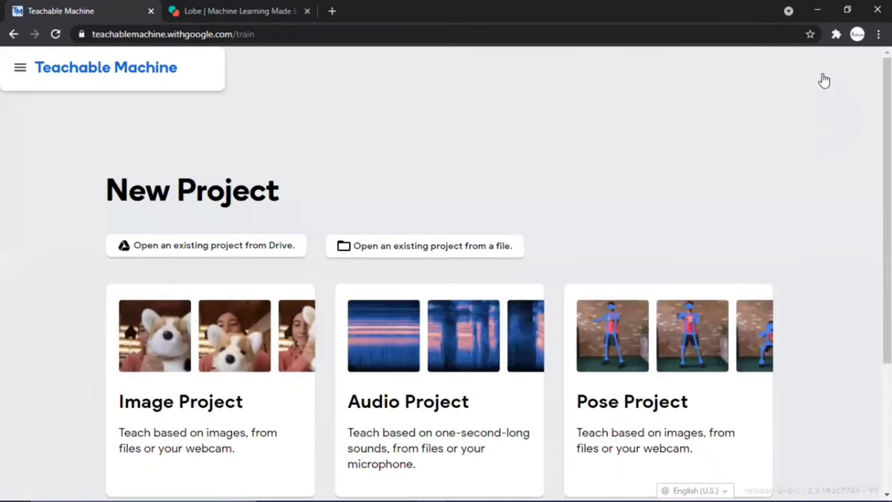
scroll(662, 179, "down", 1)
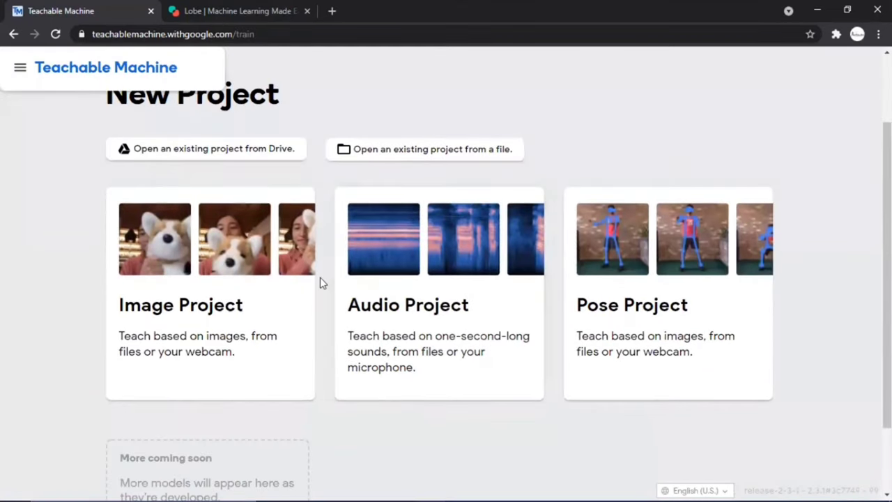
left_click(266, 287)
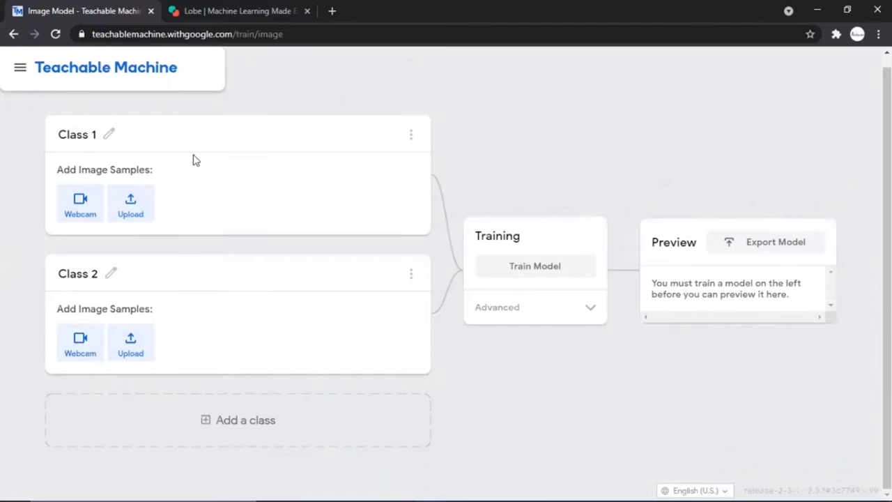
Rename Class 1 to 'Mask'
left_click(113, 138)
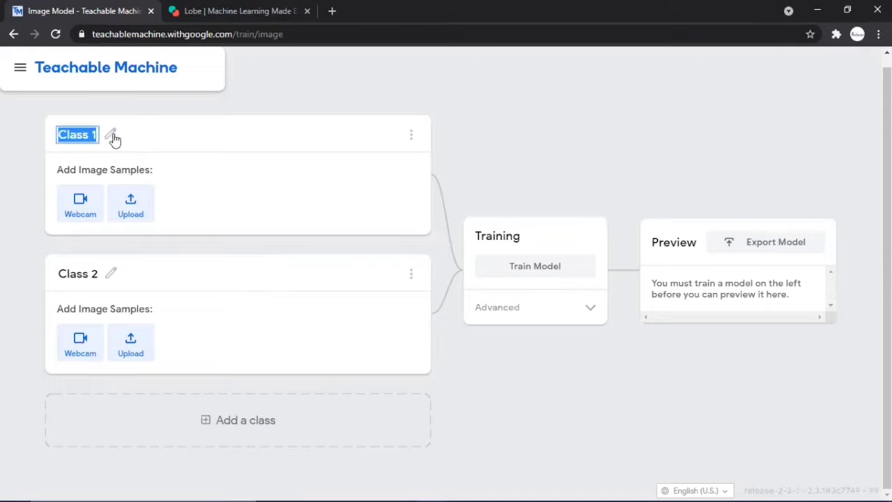
key("BackSpace")
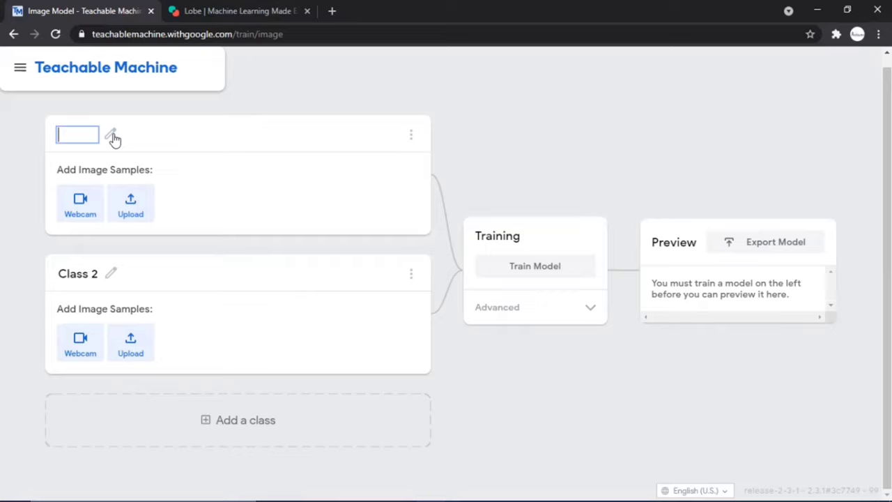
type("Mask")
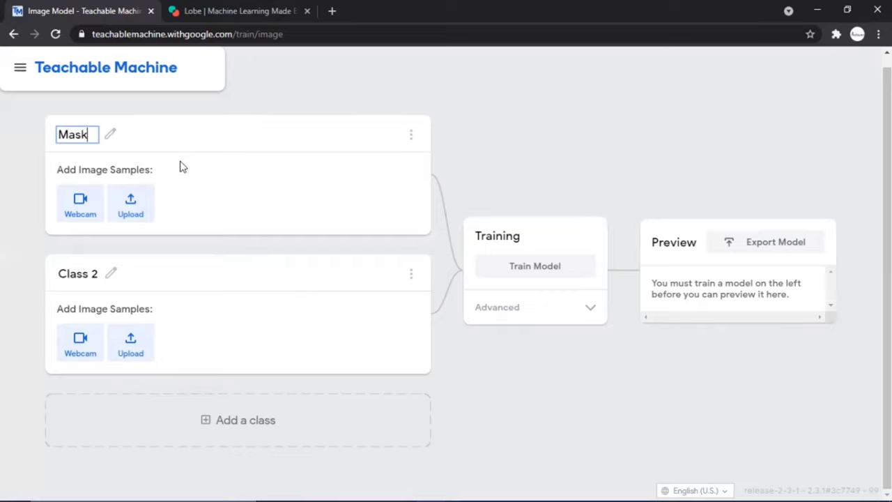
key("Return")
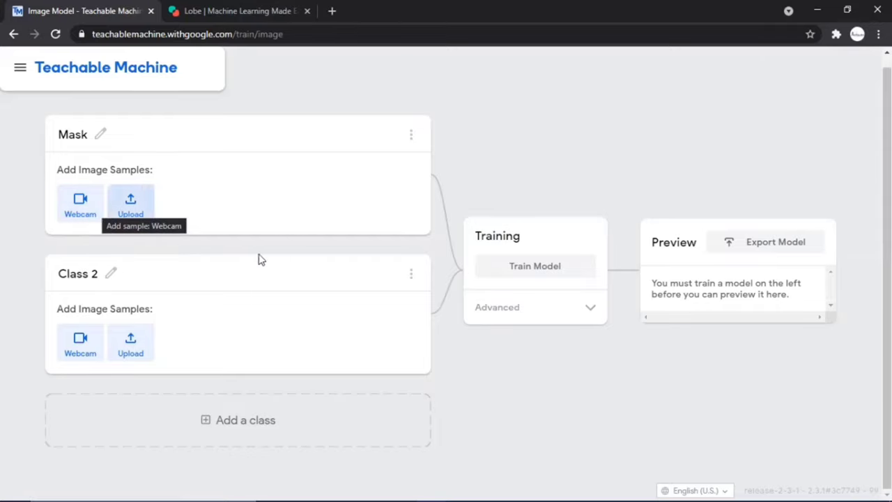
Record 150 webcam samples of a masked face for the Mask class
left_click(65, 220)
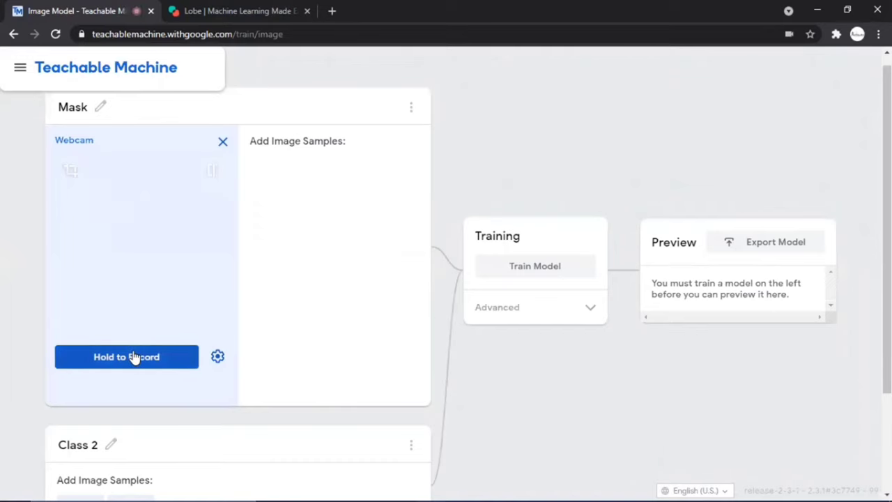
left_click_drag(135, 357, 135, 357)
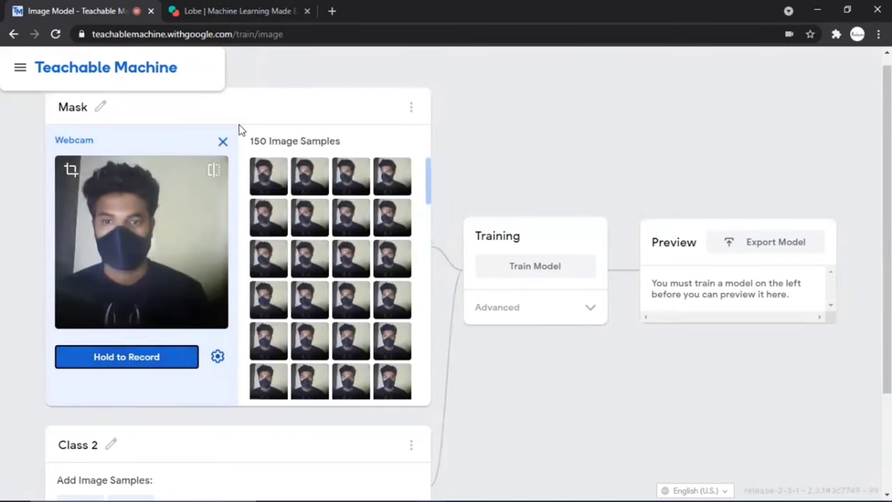
left_click(222, 143)
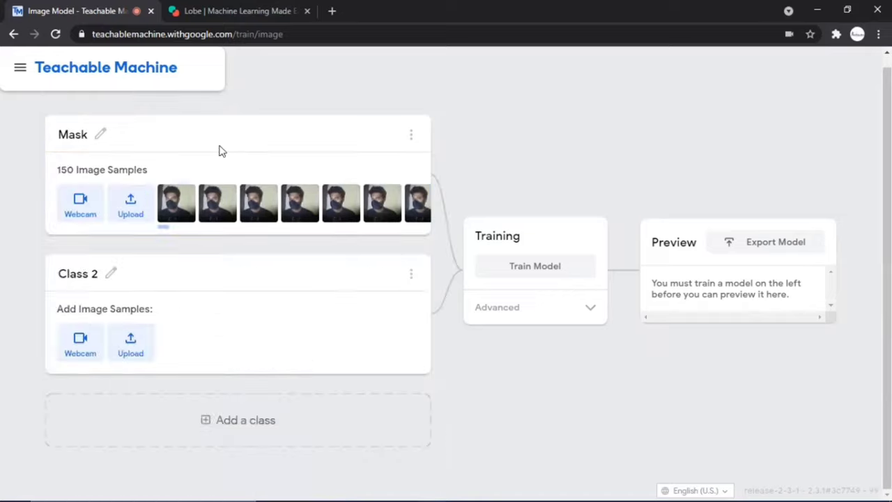
Rename Class 2 to 'No mask', record 102 unmasked webcam samples, and expand Advanced settings
left_click(111, 278)
type("No mask")
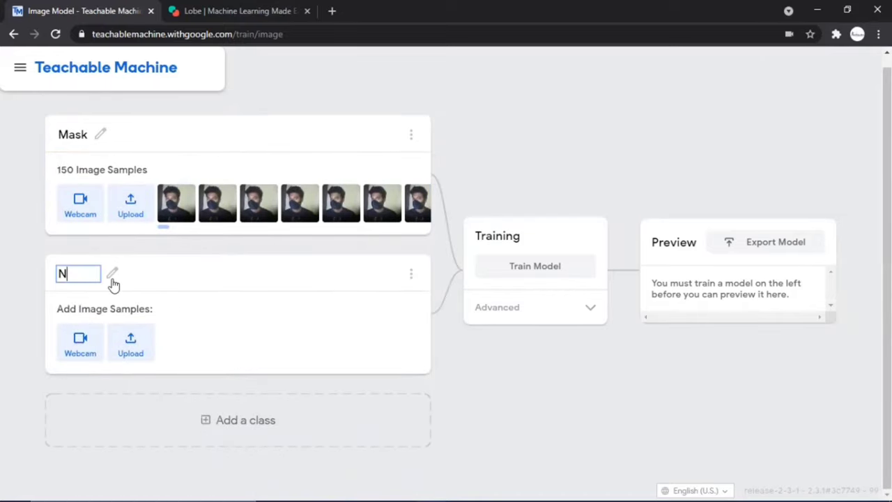
left_click(82, 342)
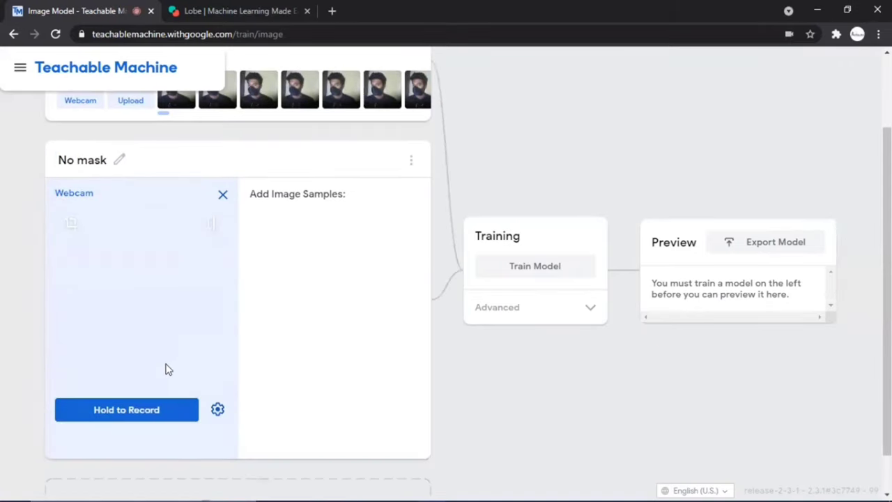
left_click_drag(157, 413, 156, 413)
left_click_drag(156, 412, 156, 413)
left_click(222, 196)
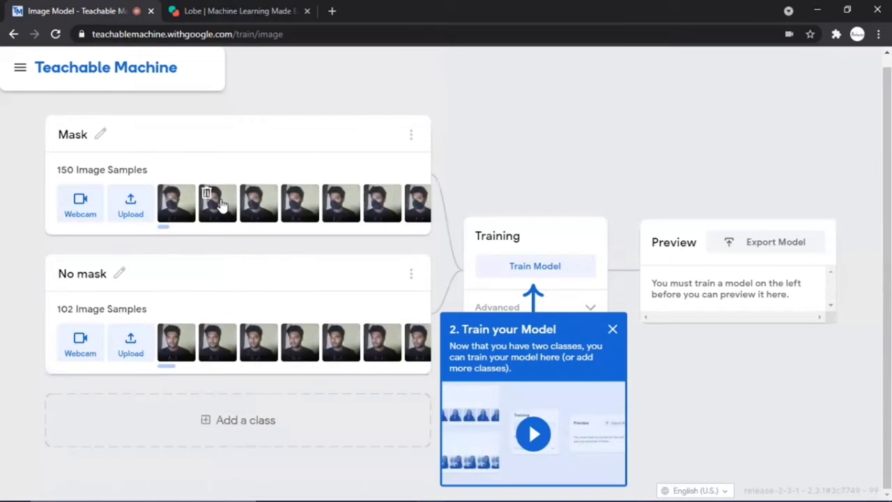
left_click(613, 331)
left_click(588, 309)
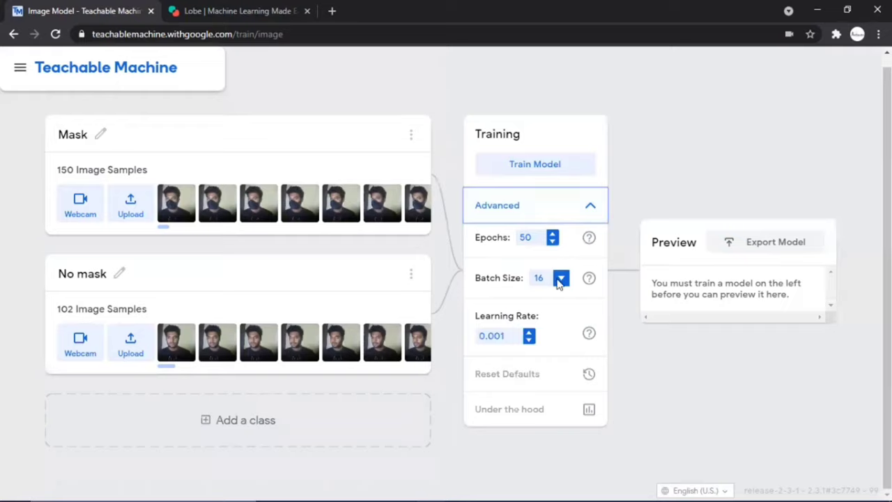
Collapse Advanced and train the model for 50 epochs until it predicts Mask at 100%
left_click(576, 210)
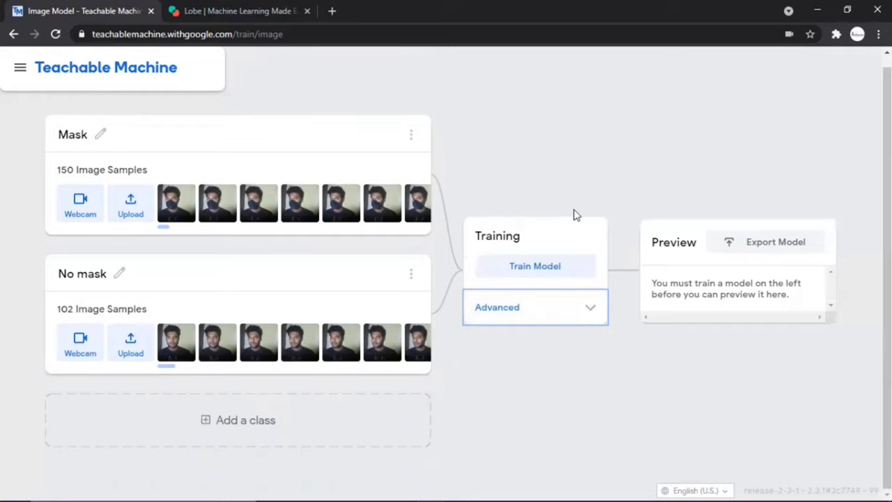
left_click(563, 268)
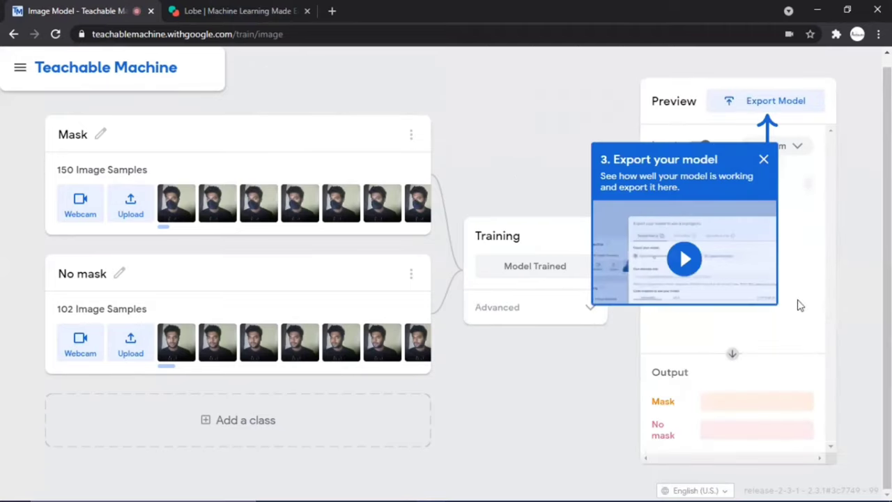
Close the export tip and switch the preview's webcam input off
left_click(763, 160)
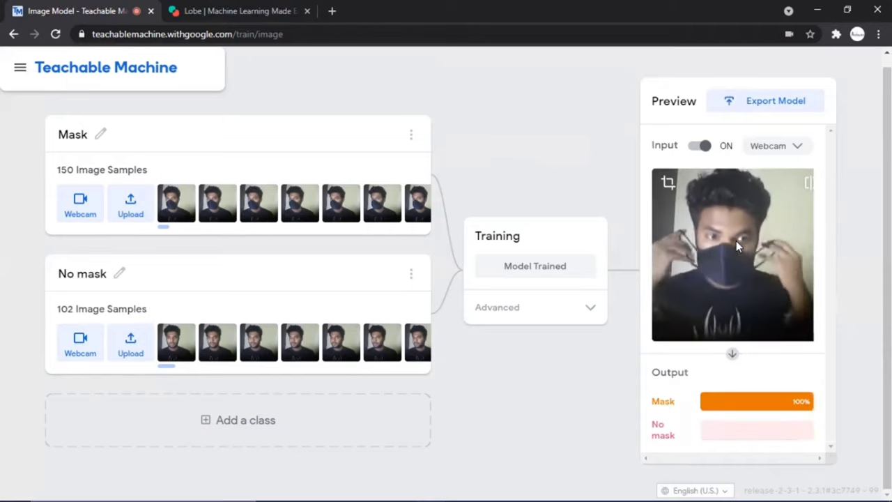
left_click(701, 146)
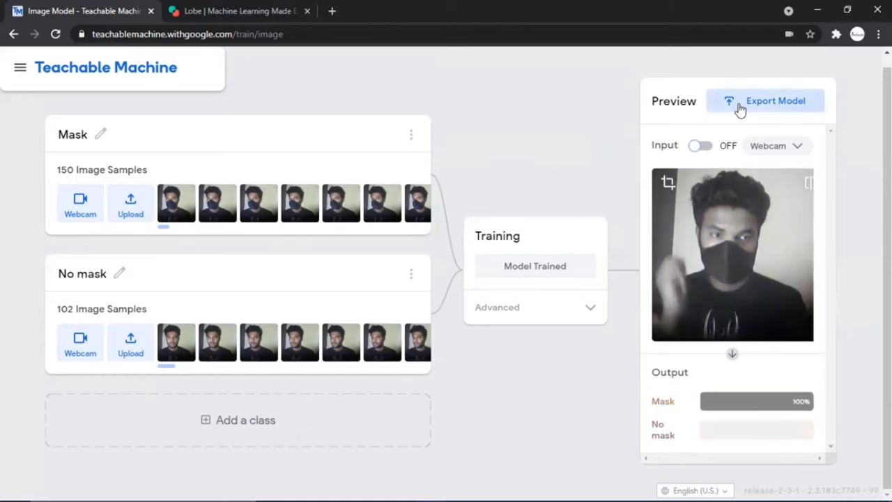
Upload the model to the cloud and copy its JavaScript code snippet
left_click(741, 110)
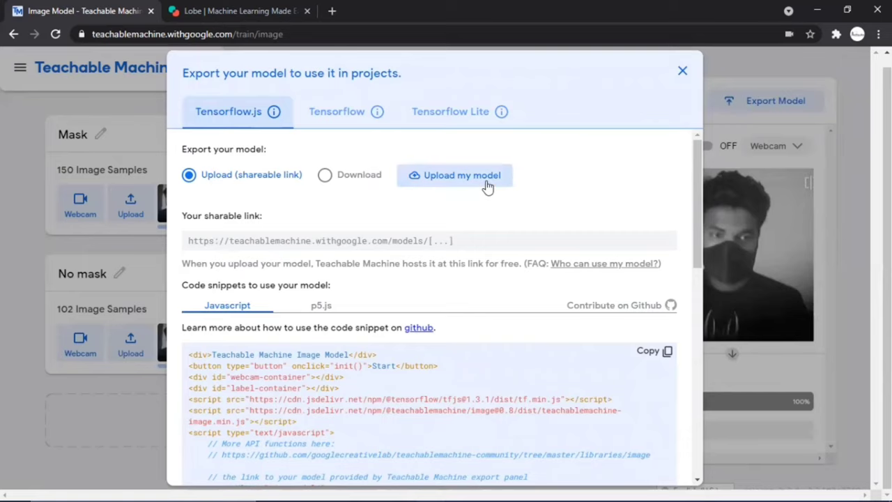
left_click(488, 186)
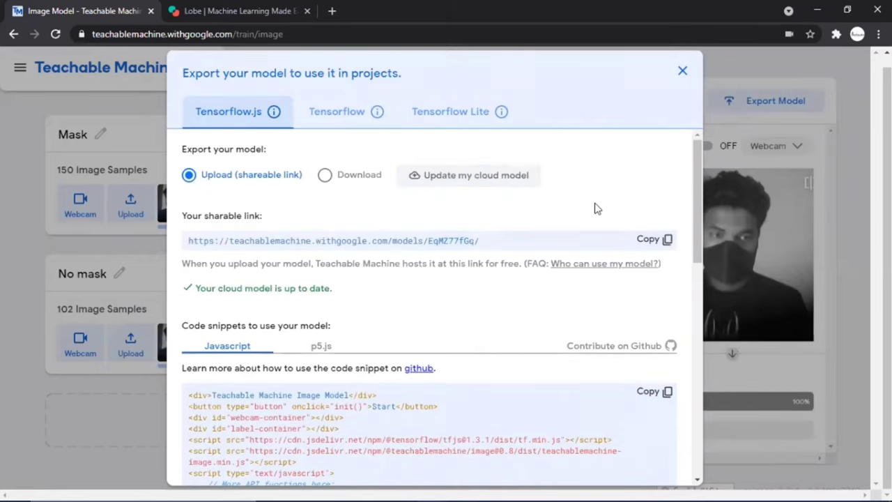
scroll(544, 270, "down", 2)
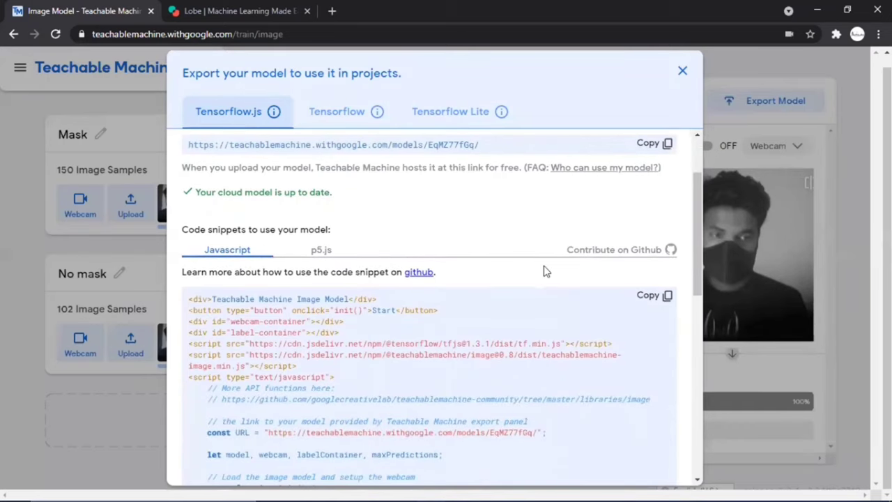
scroll(546, 271, "down", 3)
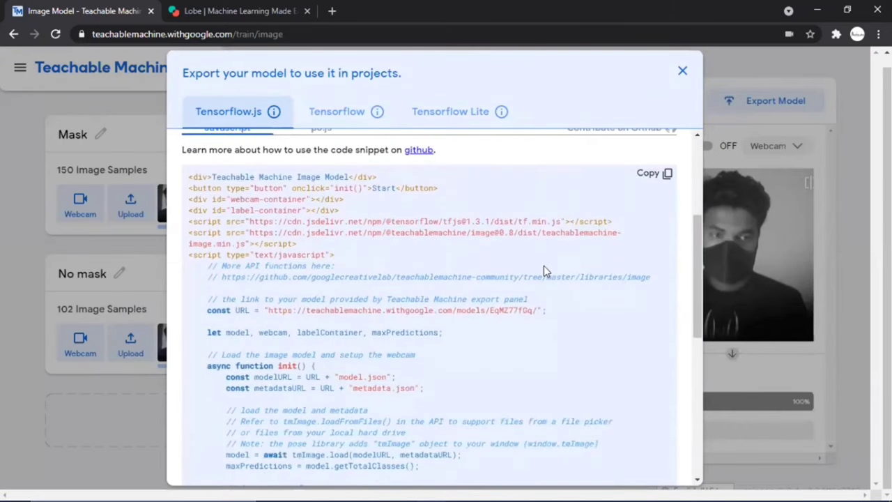
left_click(646, 183)
Paste the JavaScript snippet into a new Notepad document
key("super")
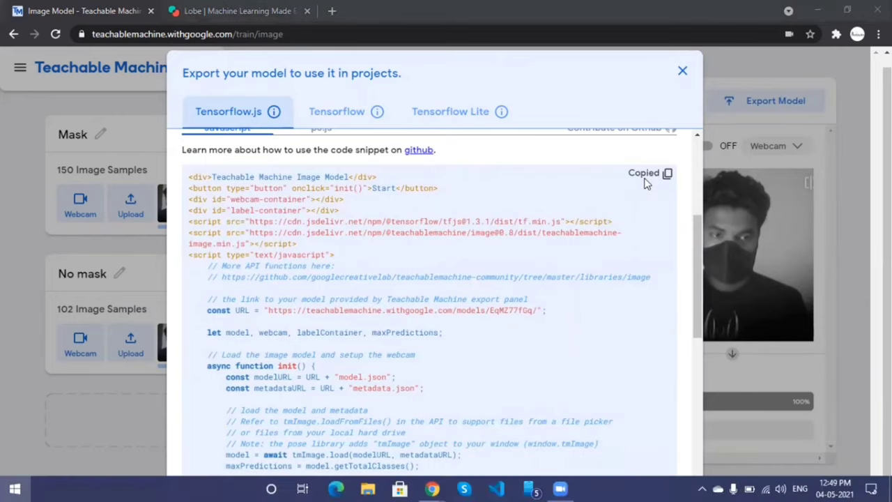
type("no")
key("Return")
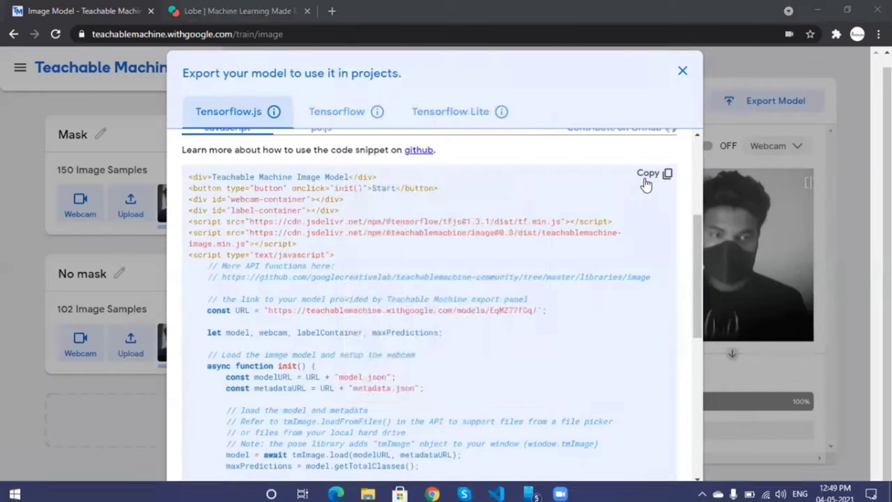
key("ctrl+v")
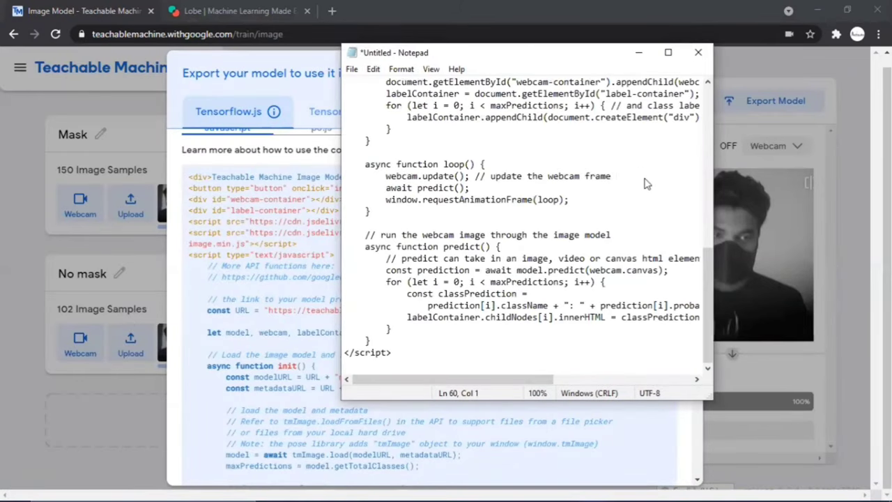
Save the code to the Desktop as 'demo mask.html' using the All Files type
key("ctrl+s")
left_click(395, 177)
left_click(488, 339)
left_click(460, 361)
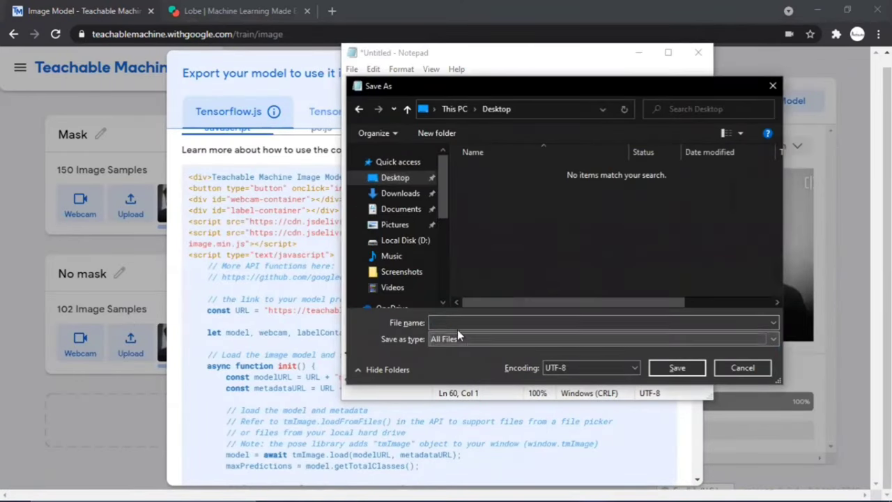
left_click(457, 322)
type("demo mask.html")
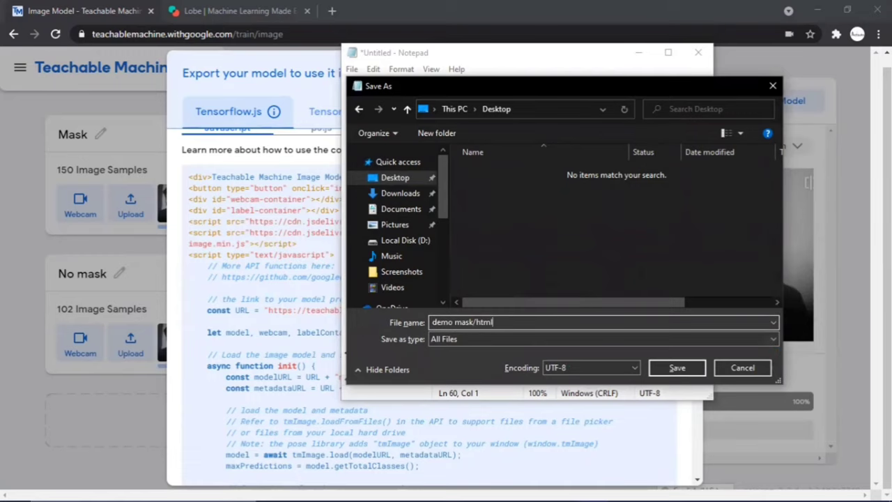
left_click(674, 368)
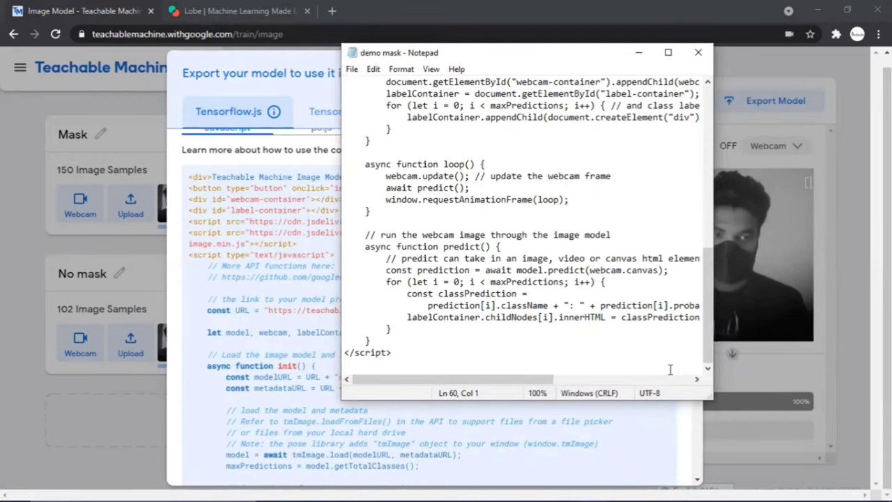
Minimise all windows to show the desktop
key("super")
key("Escape")
key("super+d")
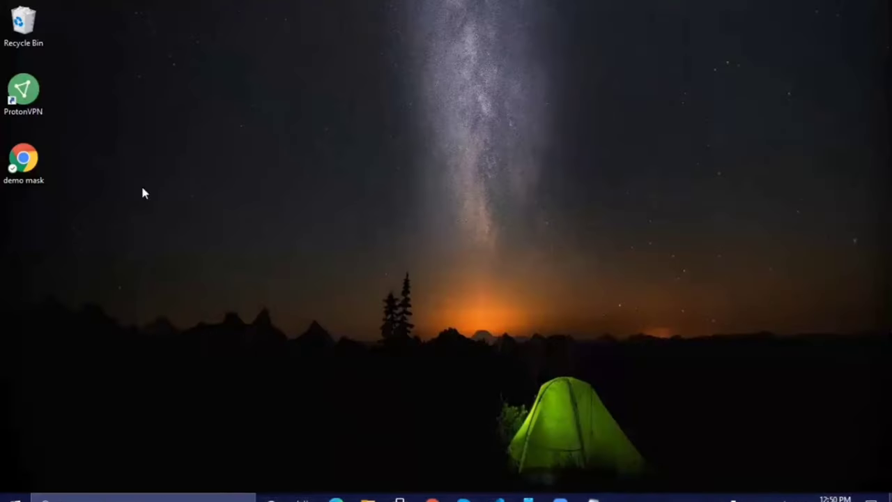
Run demo mask.html with camera access, showing Mask 1.00 webcam predictions
double_click(39, 166)
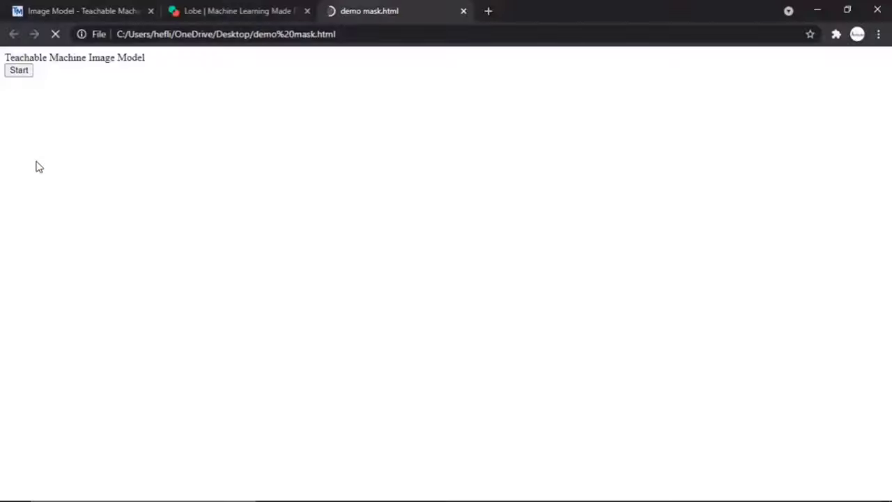
left_click(30, 74)
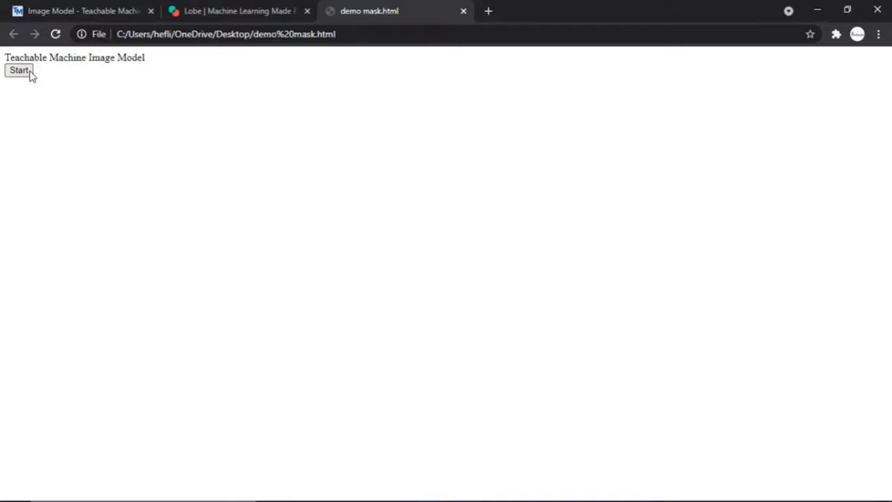
left_click(208, 113)
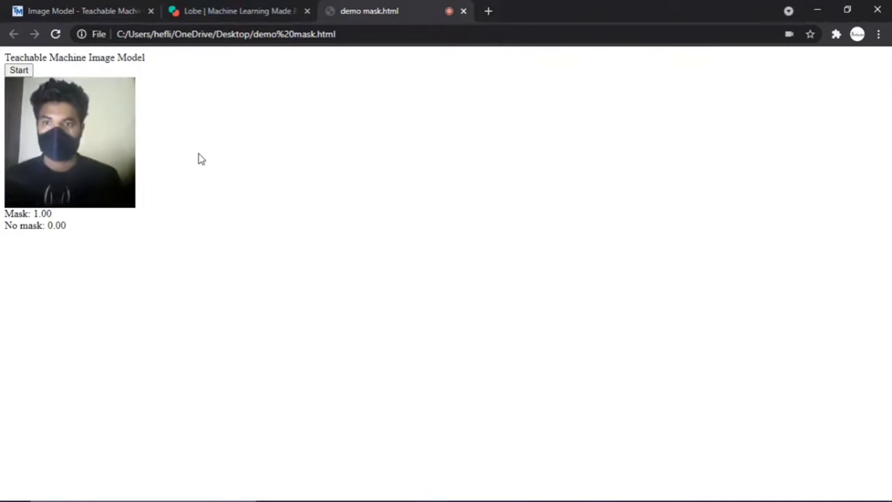
left_click(67, 9)
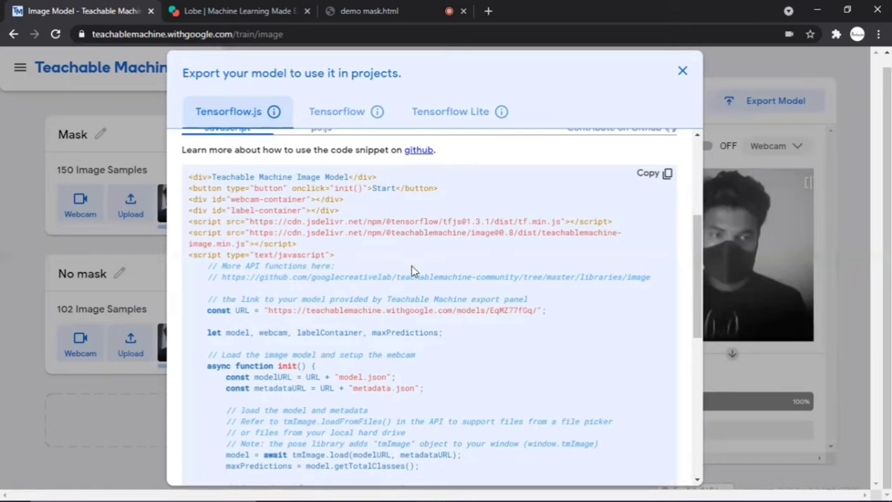
Switch the export snippet to the p5.js version and copy its code
scroll(411, 270, "up", 3)
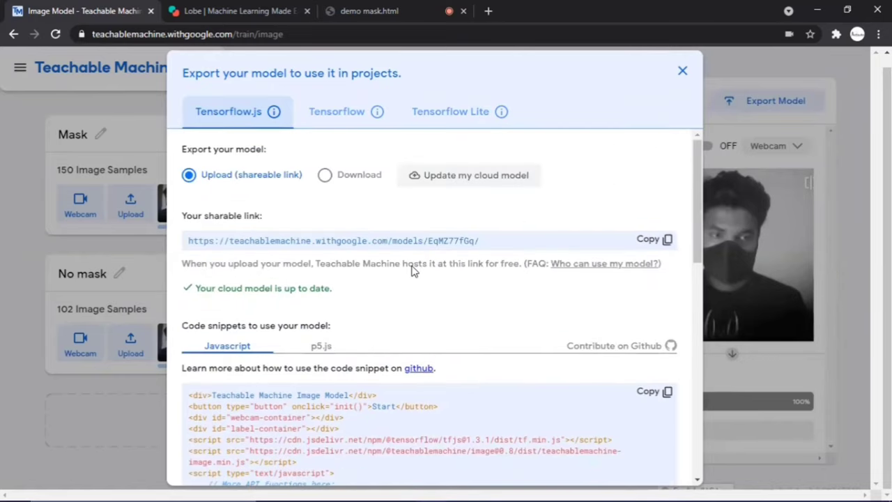
left_click(318, 346)
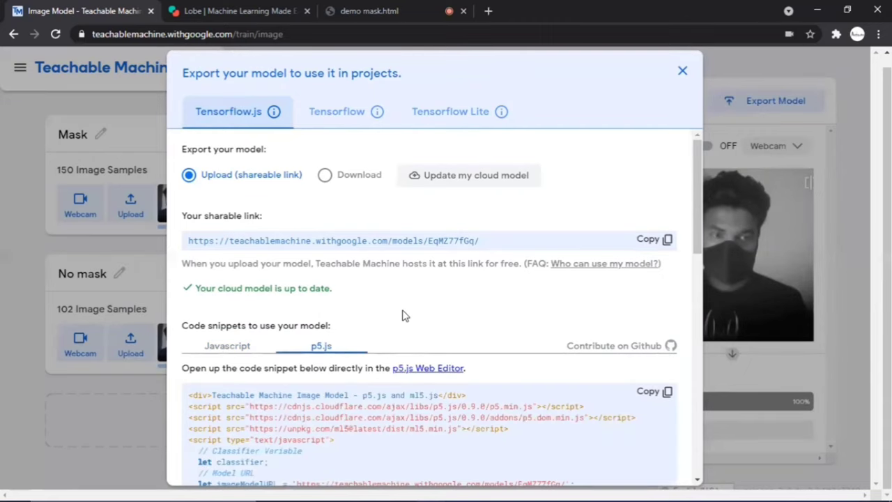
scroll(404, 315, "down", 2)
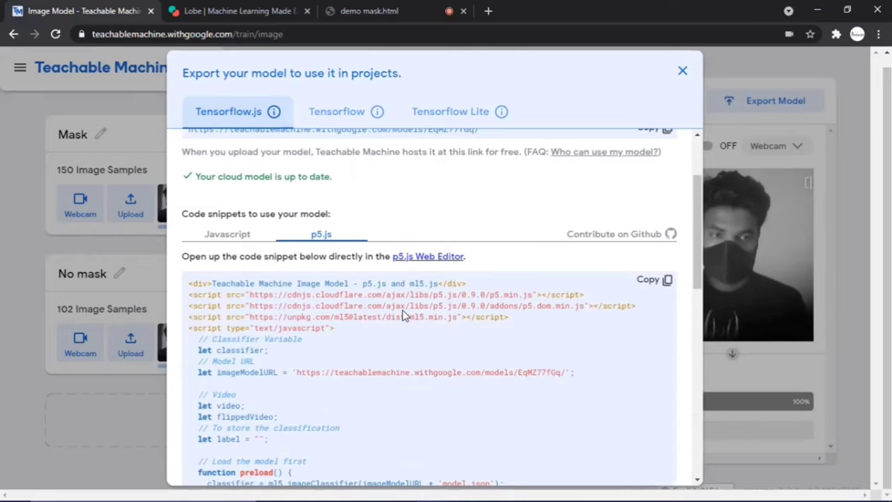
left_click(645, 281)
Paste the copied p5.js code into a new Notepad window
key("super")
type("note")
key("Return")
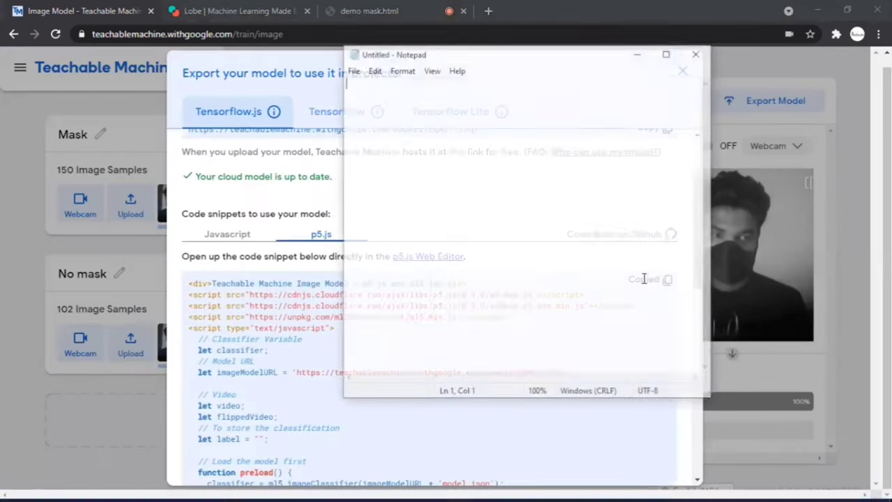
key("ctrl+v")
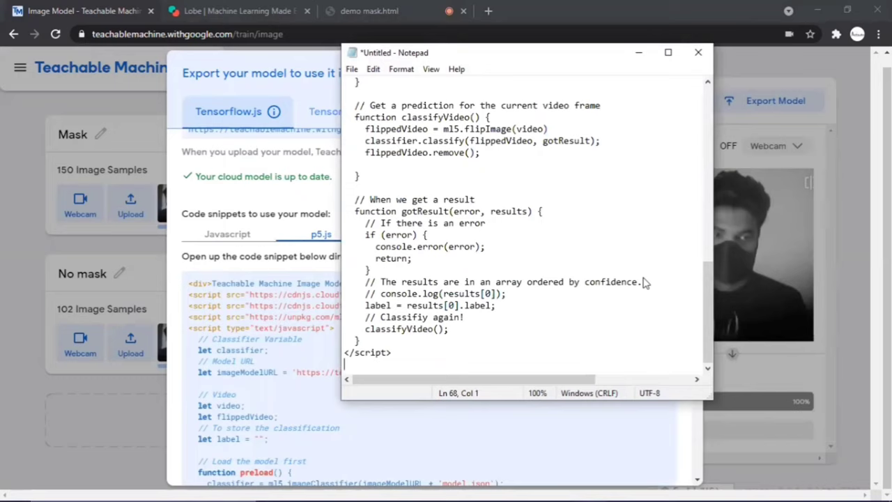
Save the code to the Desktop as 'demo mask 2.html' with file type All Files
key("ctrl+s")
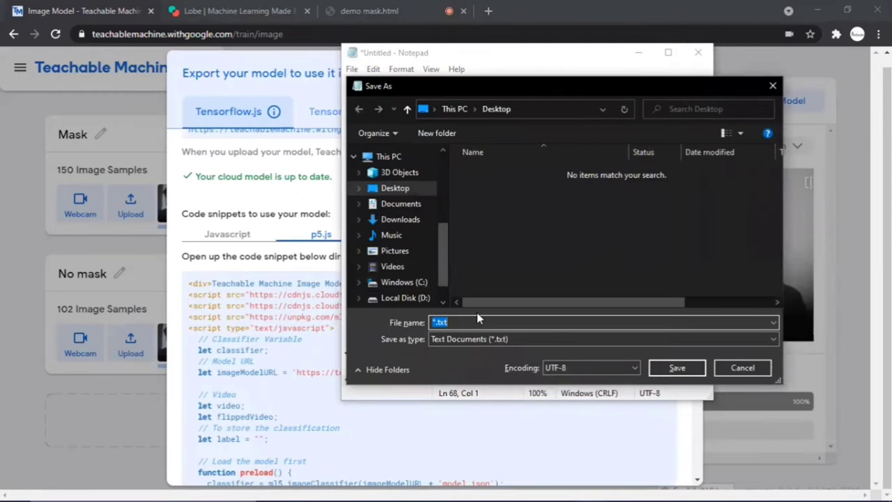
left_click(477, 339)
left_click(459, 356)
left_click(460, 323)
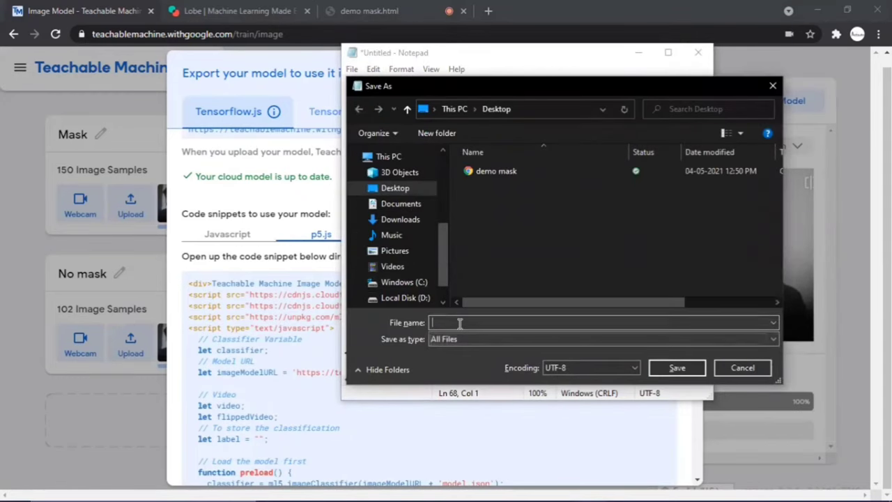
type("demo mask")
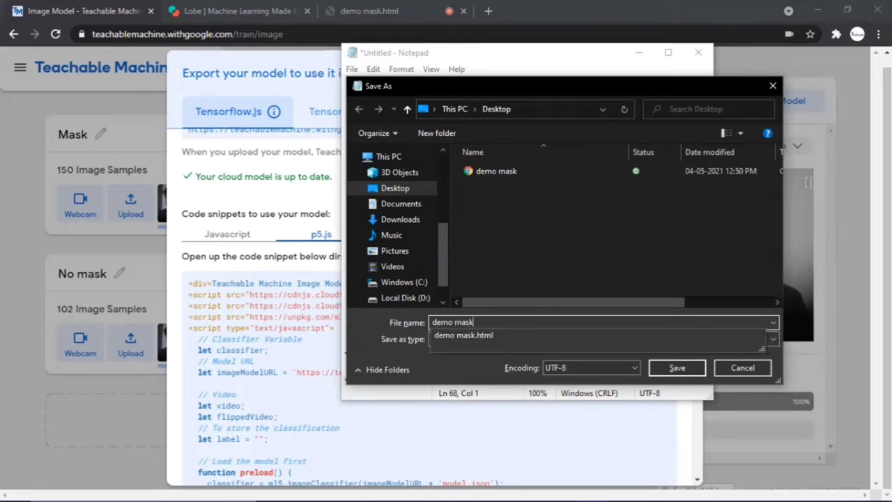
type(" 2.html")
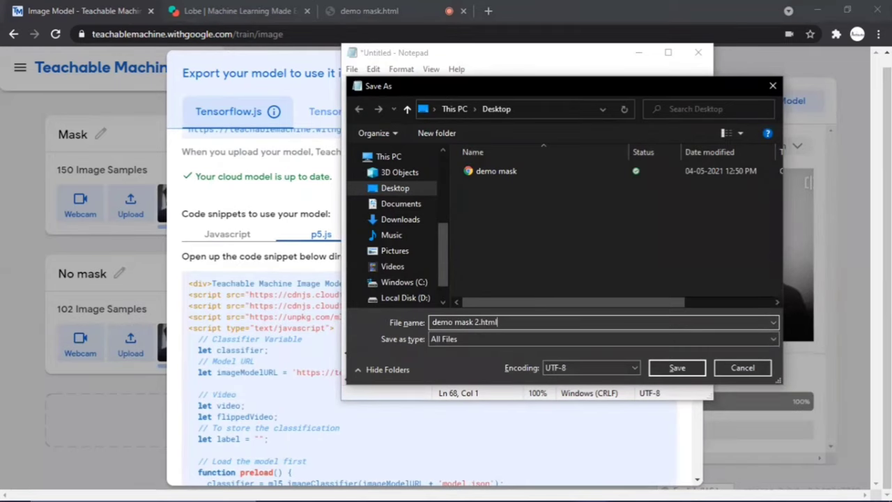
key("Return")
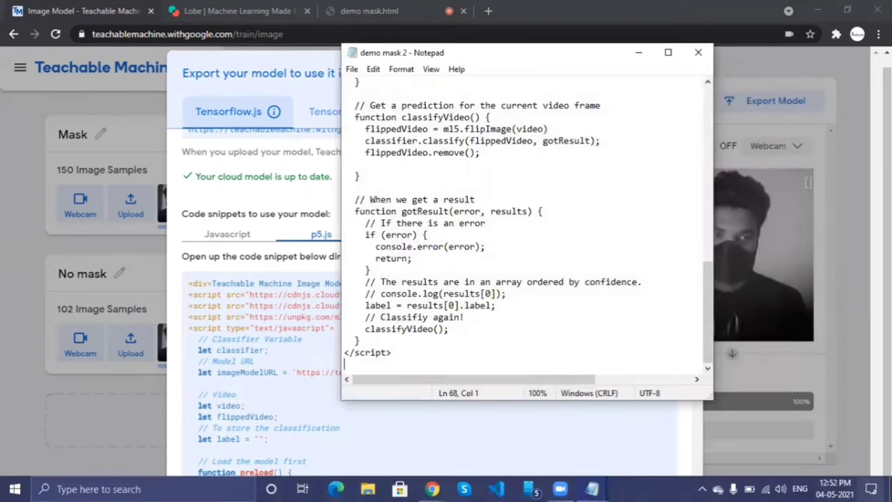
left_click(890, 496)
Open demo mask 2.html in Chrome to watch live Mask predictions, then return to the slideshow
double_click(27, 228)
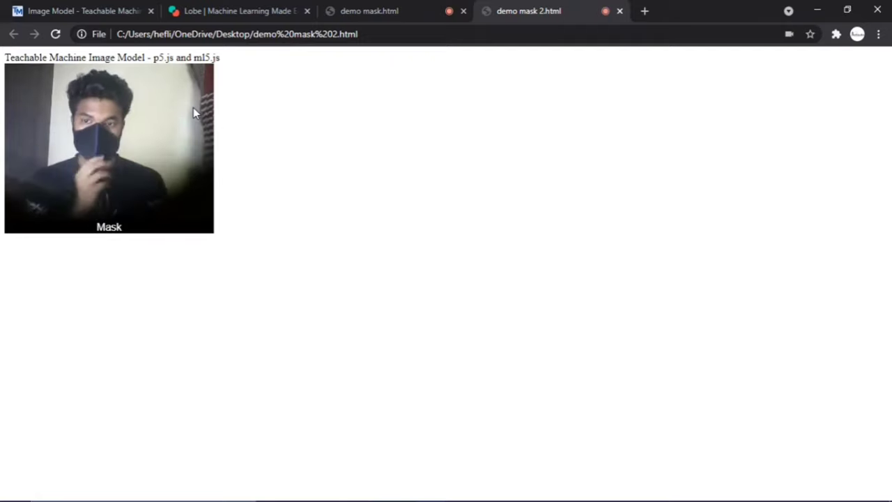
key("alt+Tab")
key("Tab")
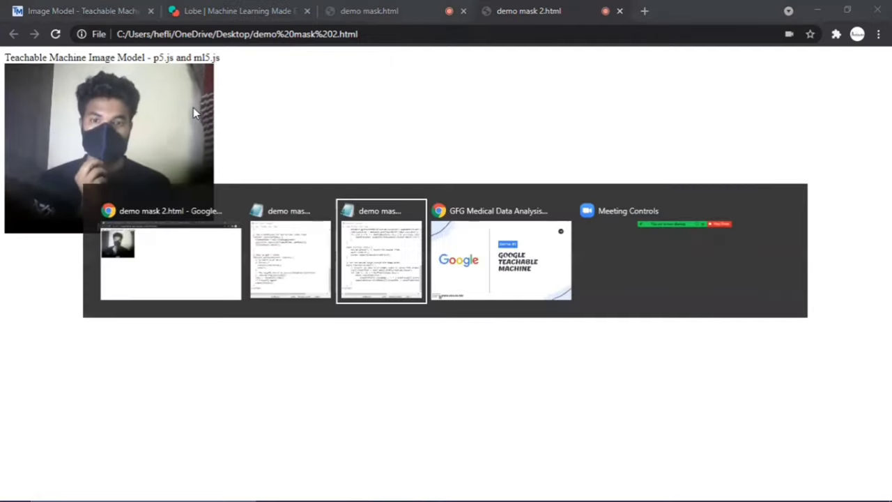
key("Tab")
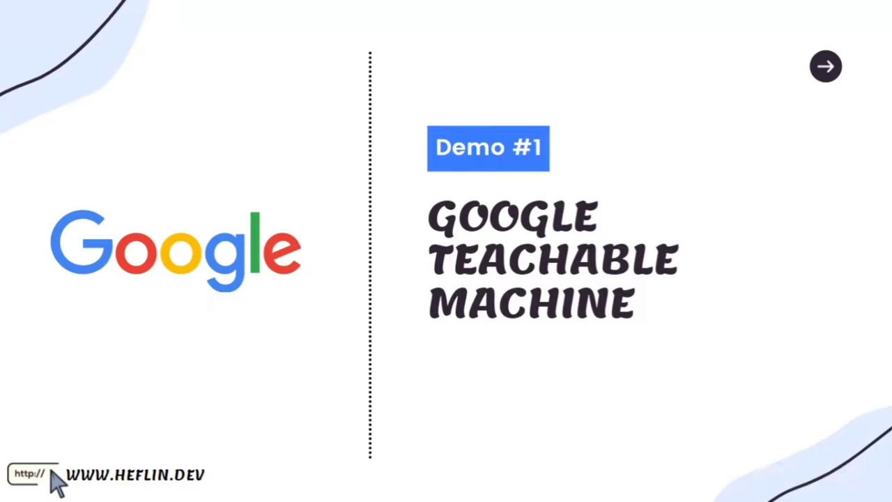
Advance to the Bonus slide on Lobe and switch to the lobe.ai browser window
key("Right")
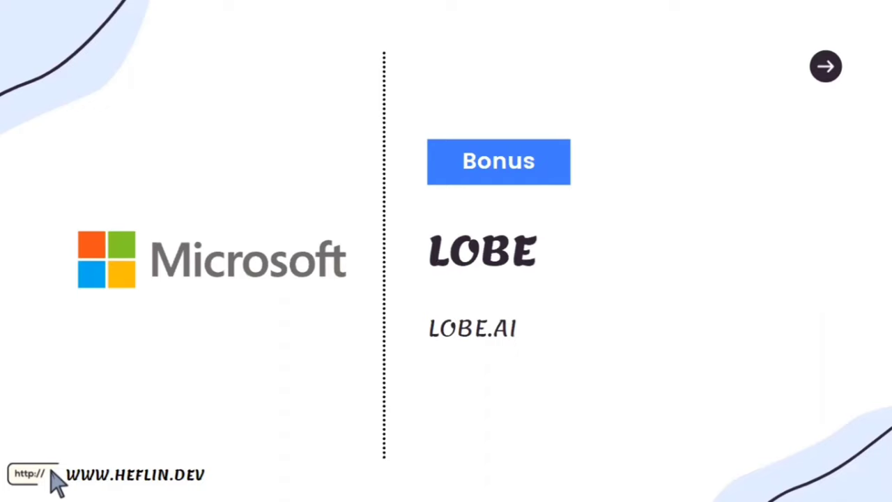
key("alt+Tab")
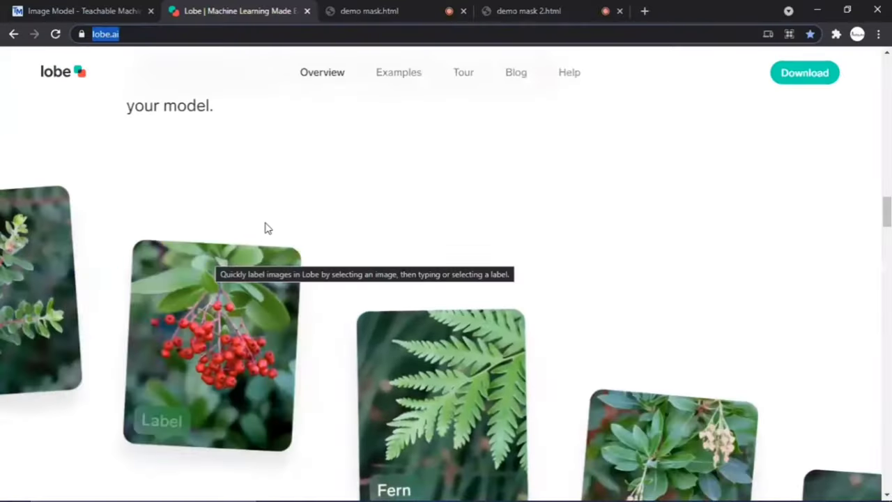
Deselect the web address on the lobe.ai overview page
left_click(299, 208)
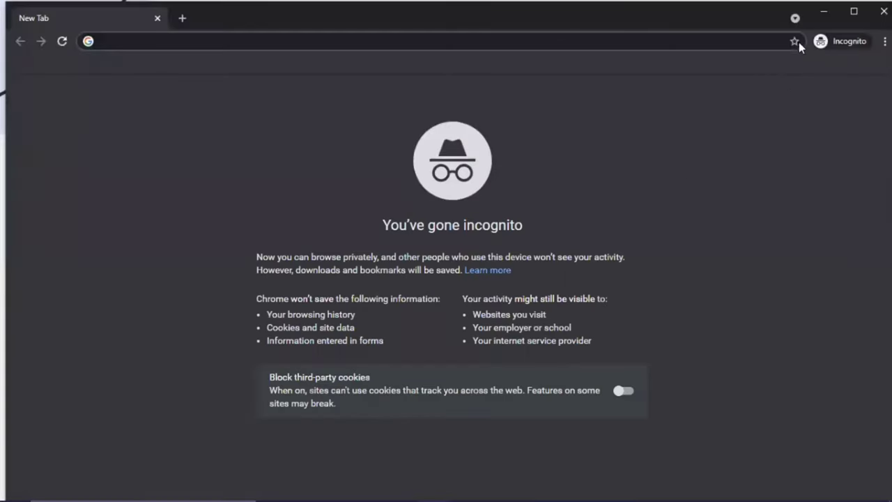
Load cloud.ibm.com, view the Create an account form, then go back to the login page
left_click(847, 21)
type("cloud.ibm.com")
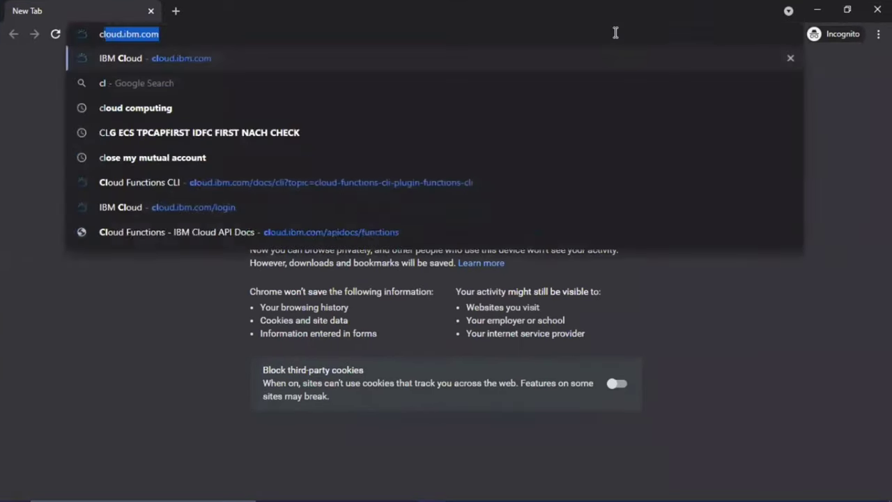
key("Right")
key("Return")
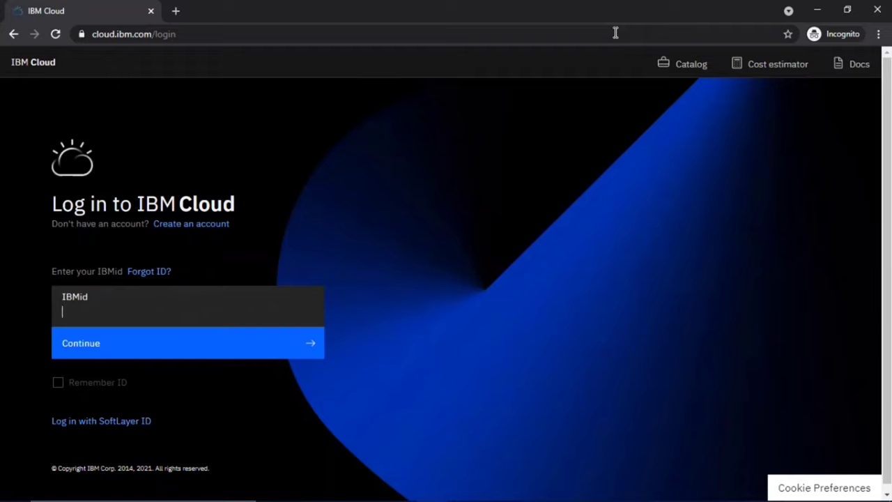
left_click(223, 225)
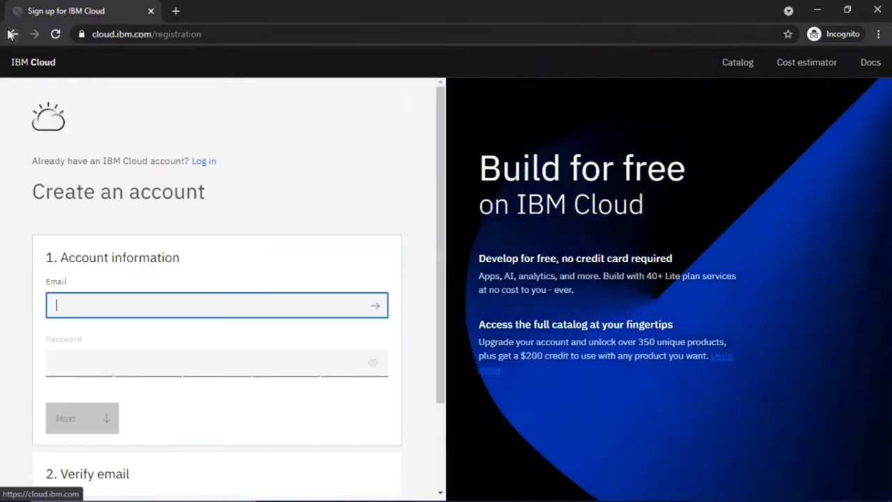
left_click(11, 34)
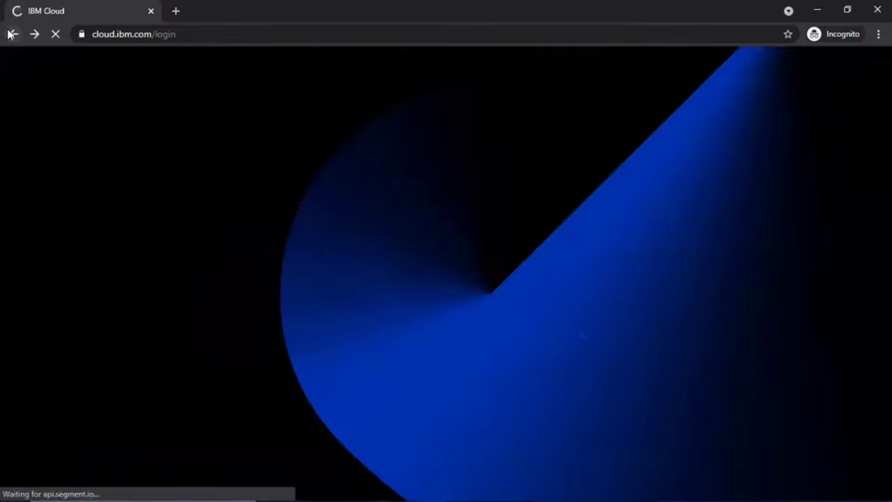
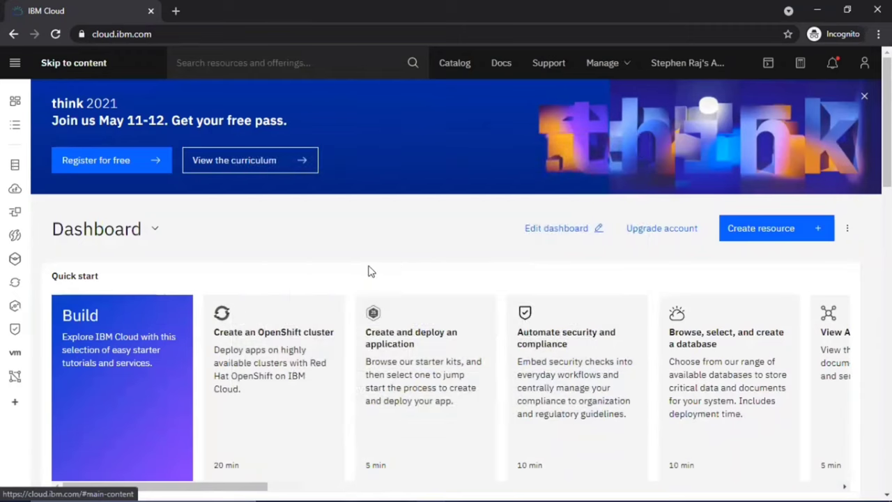
Start a catalog search from the IBM Cloud dashboard's top search bar
left_click(361, 70)
Search the catalog for 'visual' and open the Visual Recognition service page
type("visual")
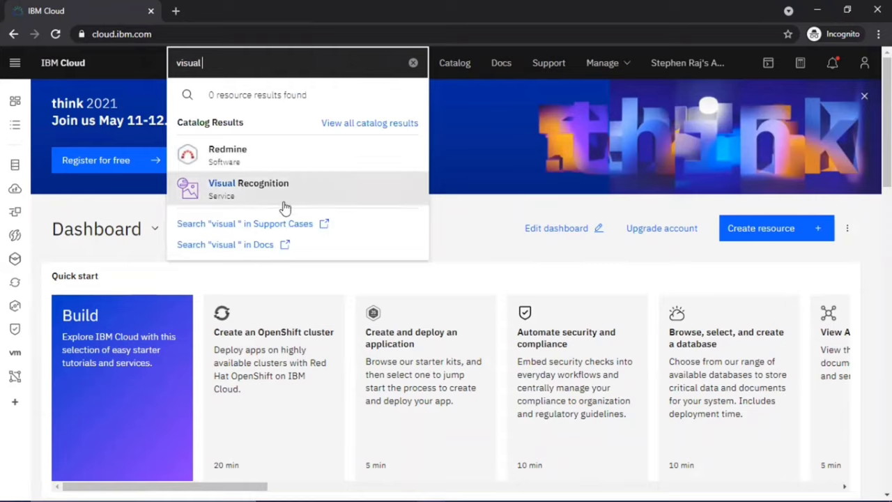
left_click(284, 201)
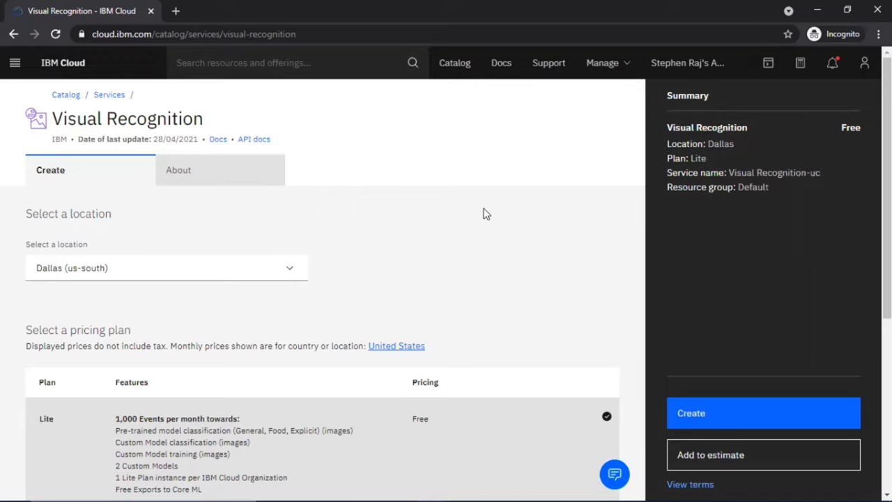
scroll(486, 214, "down", 3)
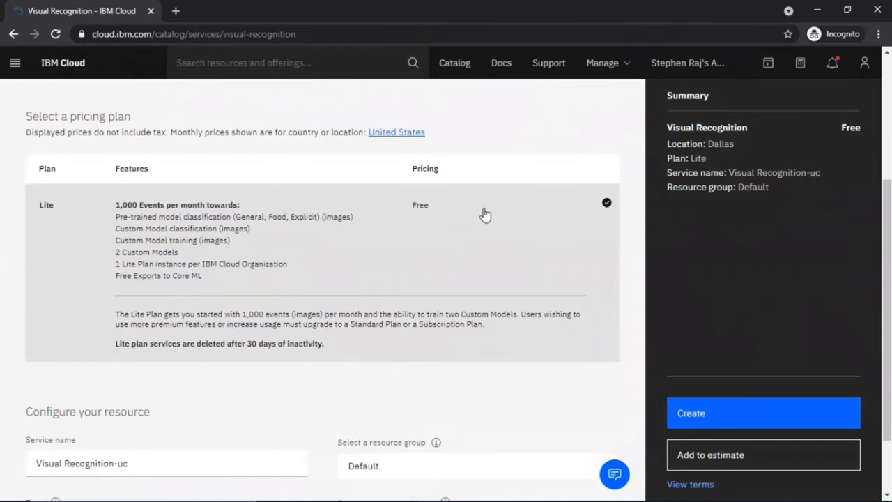
Trim the '-uc' suffix so the service is named 'Visual Recognition', and create it
scroll(486, 214, "down", 1)
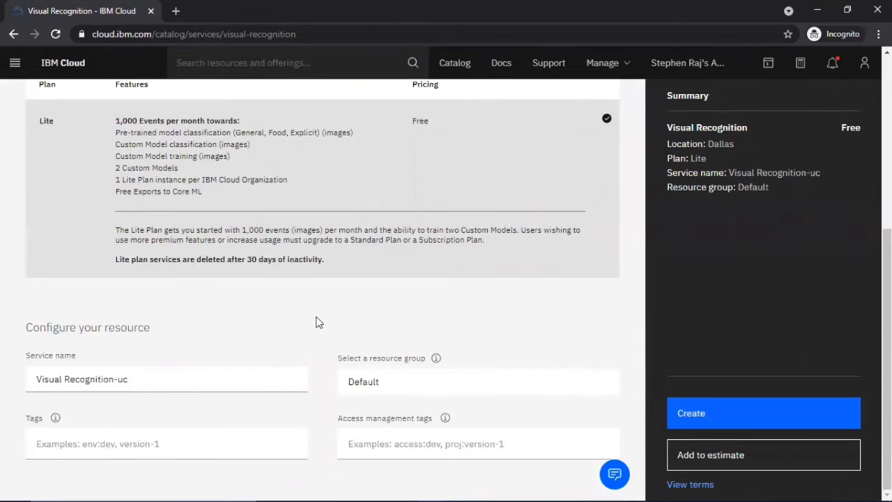
left_click(207, 387)
key("BackSpace")
key("BackSpace")
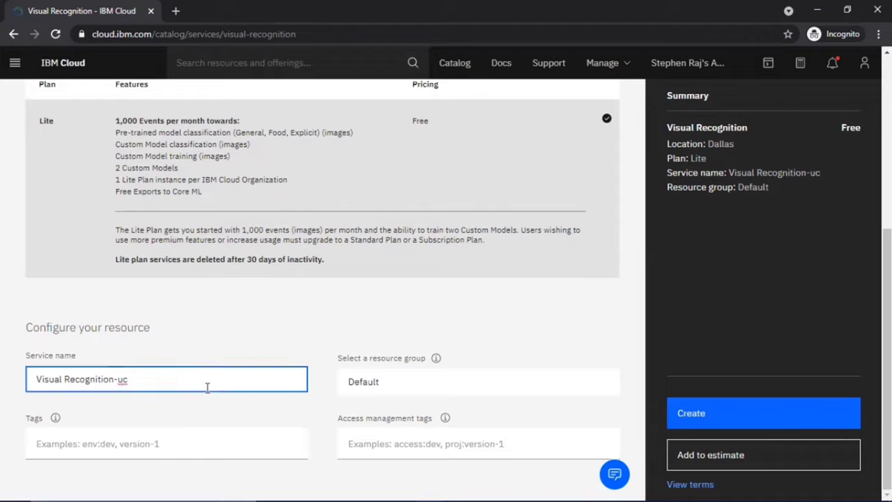
key("BackSpace")
left_click(757, 405)
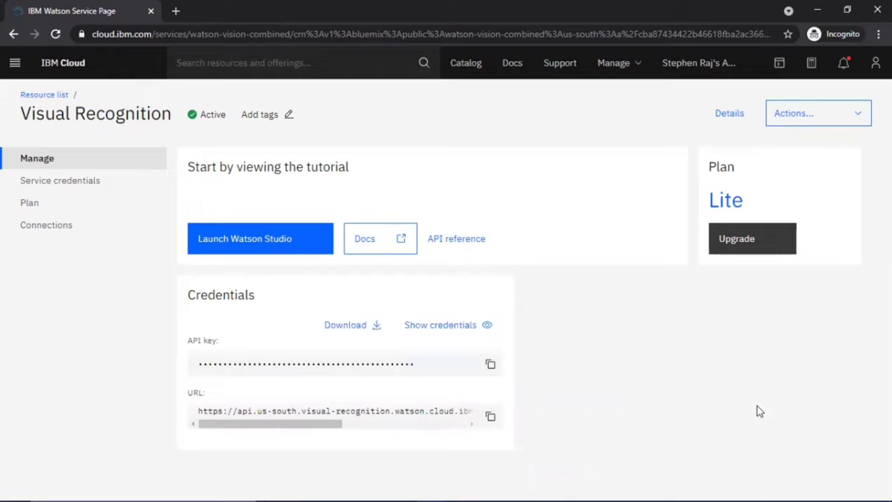
Launch Watson Studio from the Visual Recognition service page
left_click(272, 240)
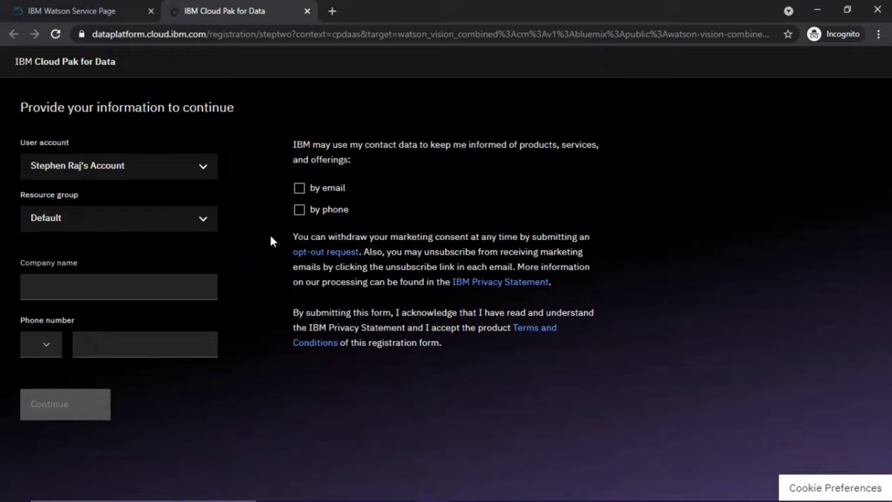
Register with company SPIHER and an India +91 phone number, then add Watson Machine Learning
left_click(198, 284)
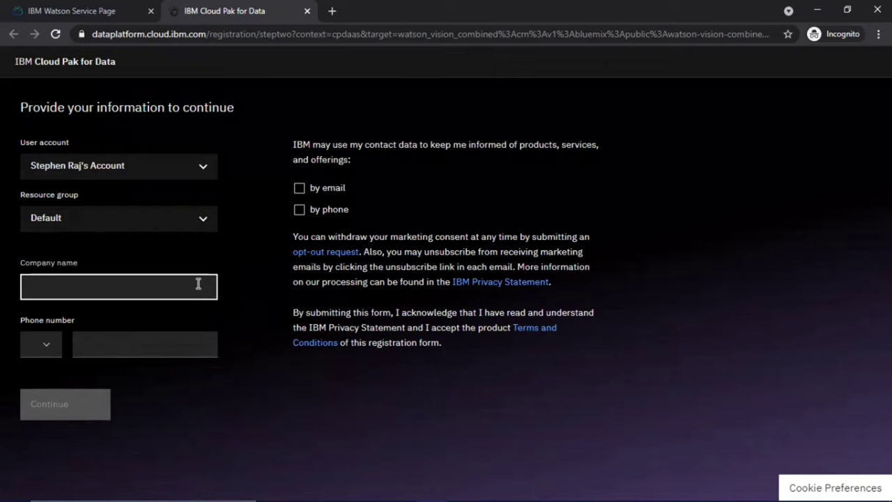
type("SPIHER")
left_click(46, 347)
scroll(47, 349, "down", 10)
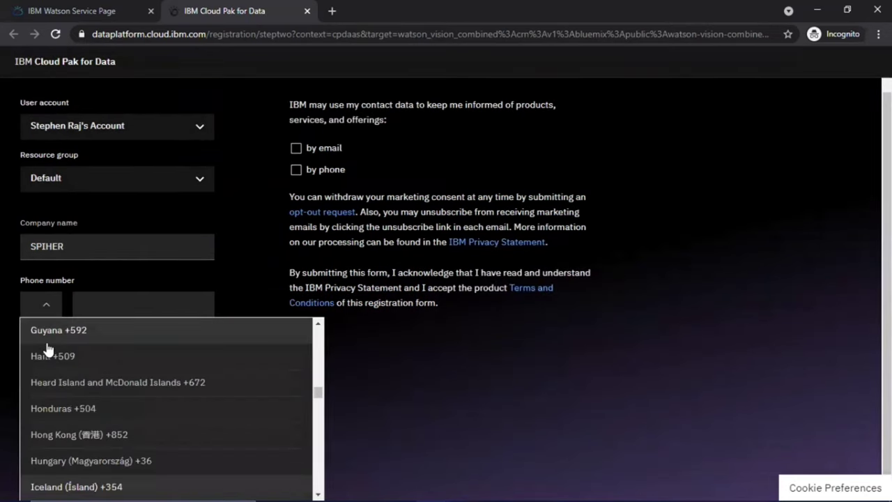
scroll(47, 347, "down", 1)
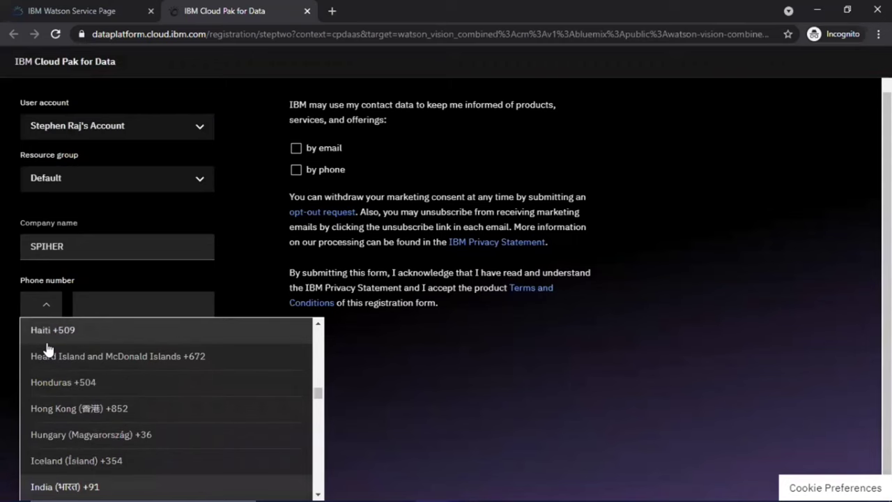
key("Return")
left_click(119, 348)
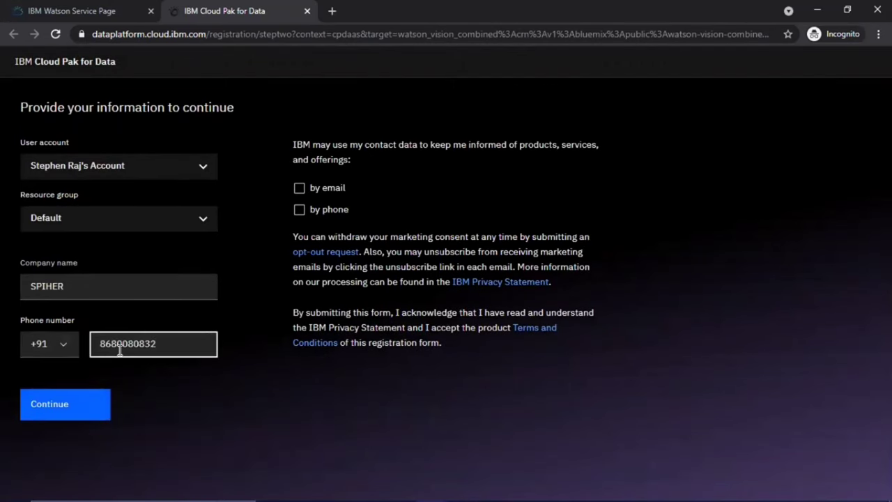
left_click(77, 416)
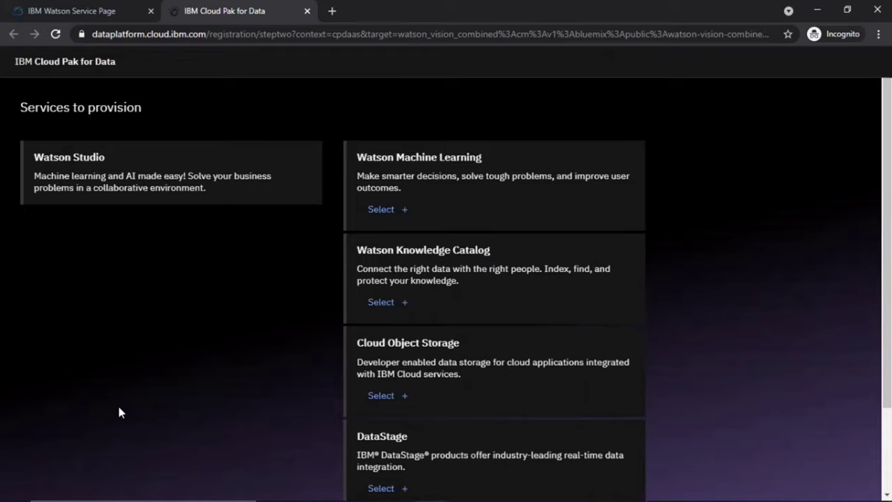
left_click(381, 209)
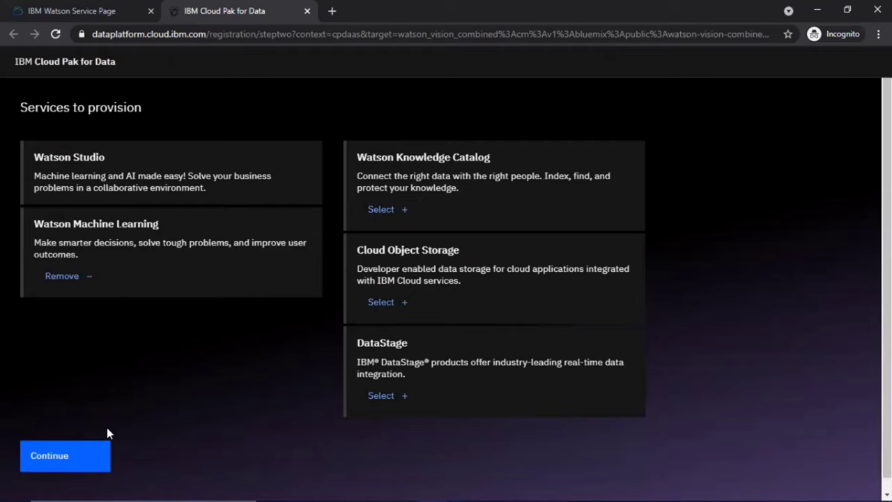
Provision Watson Studio and Watson Machine Learning, then enter IBM Cloud Pak for Data
left_click(99, 460)
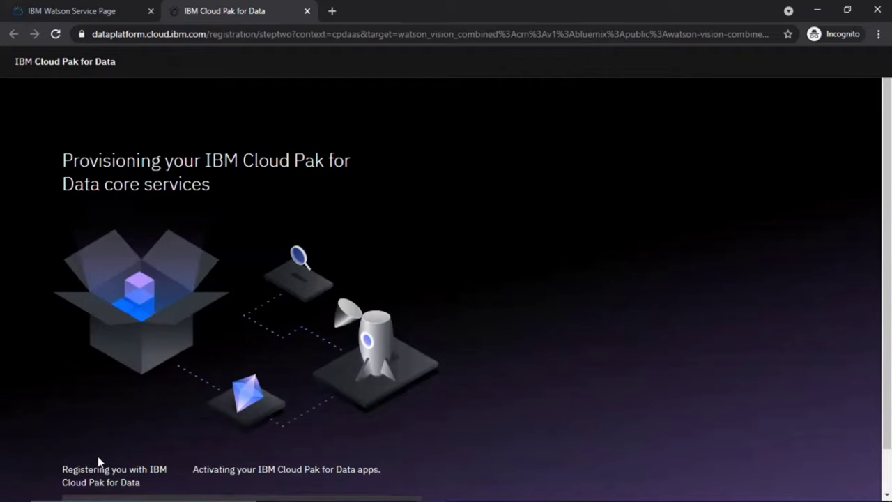
scroll(99, 461, "down", 1)
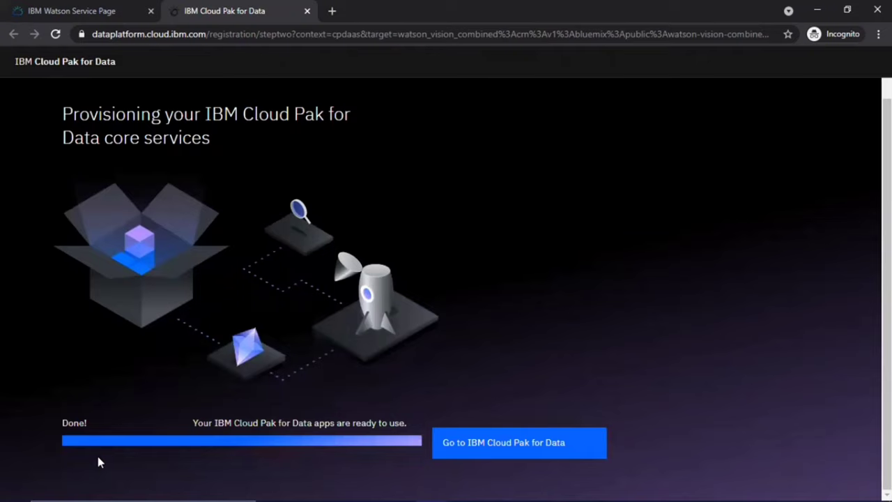
left_click(485, 440)
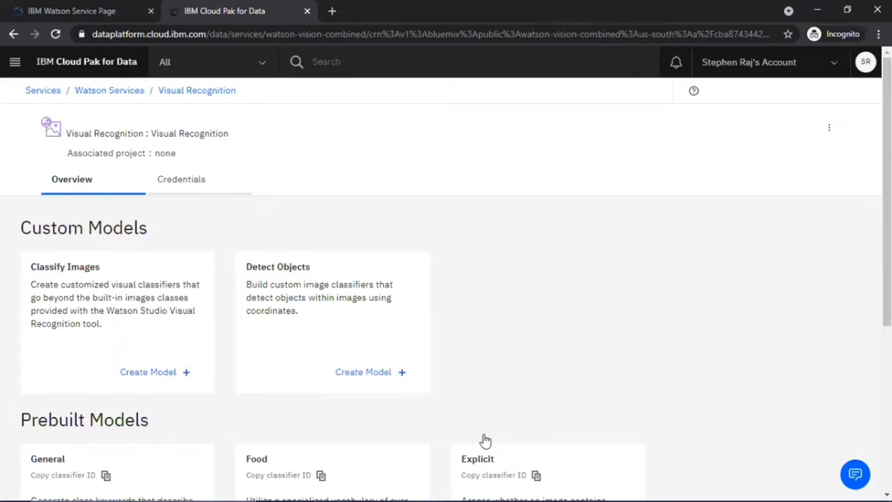
Review the Visual Recognition overview and start a Classify Images custom model
scroll(638, 375, "down", 3)
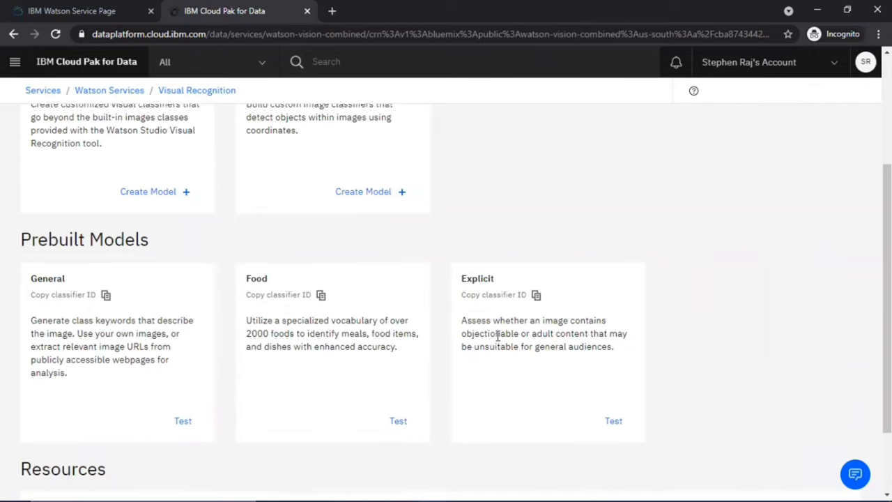
scroll(497, 338, "up", 3)
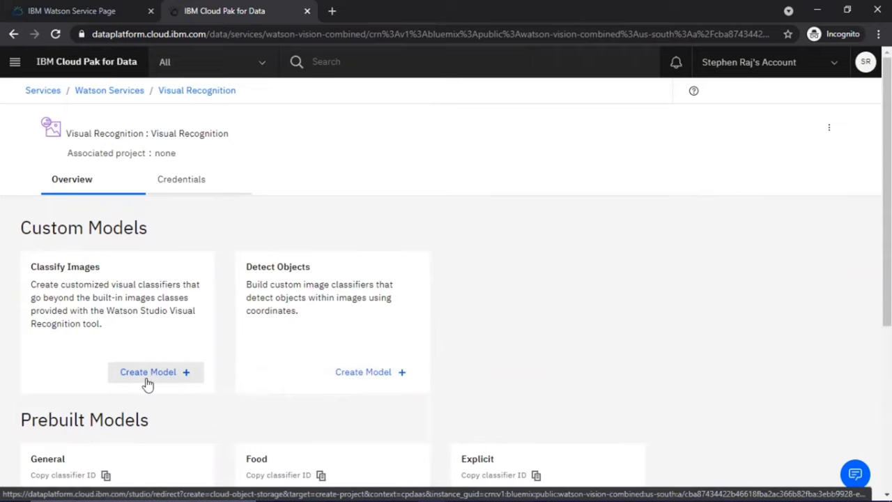
left_click(147, 374)
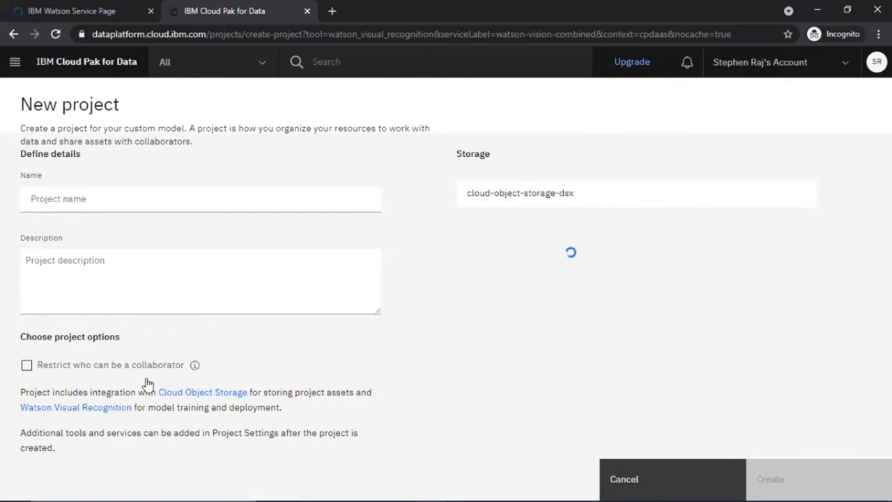
Create a new project named 'Mask Detection'
left_click(258, 201)
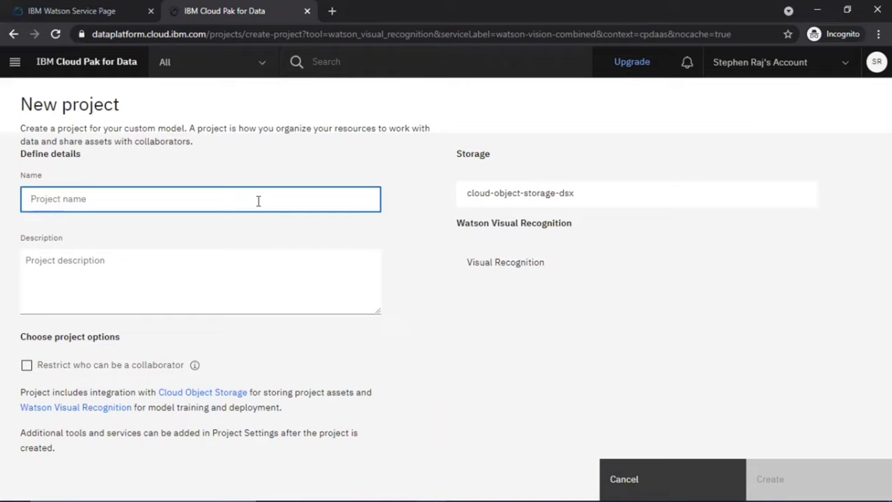
type("Mask ")
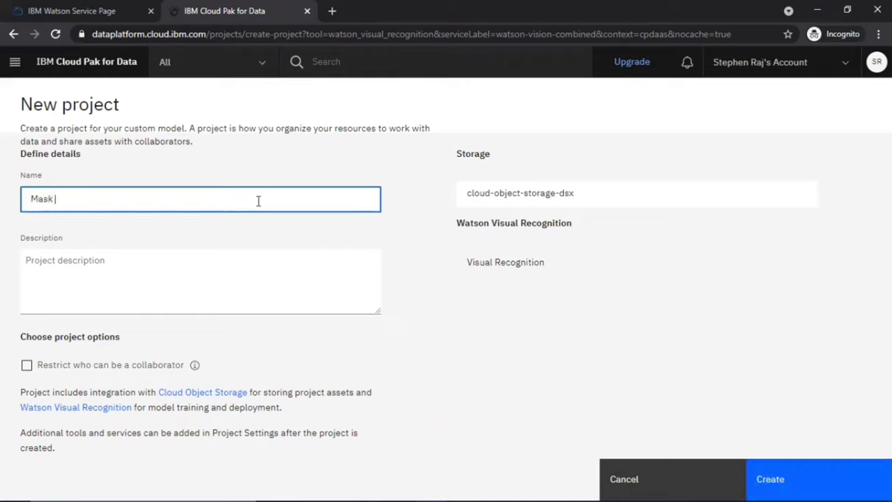
type("Detection")
left_click(566, 409)
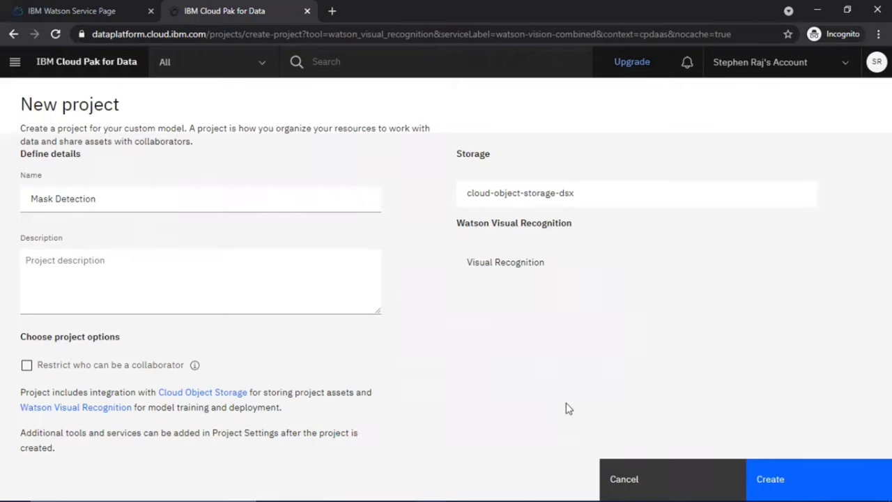
left_click(866, 473)
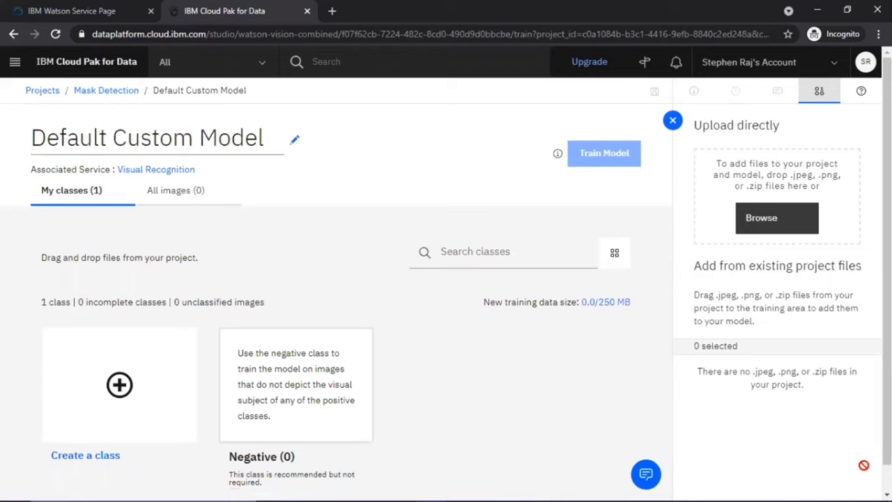
Retitle the custom model 'Mask Detection - Model' and begin choosing image files to upload
left_click(292, 145)
key("BackSpace")
key("BackSpace")
key("BackSpace")
key("BackSpace")
key("BackSpace")
key("BackSpace")
key("BackSpace")
key("BackSpace")
key("BackSpace")
key("BackSpace")
key("BackSpace")
key("BackSpace")
key("BackSpace")
key("BackSpace")
key("BackSpace")
key("BackSpace")
key("BackSpace")
key("BackSpace")
key("BackSpace")
key("BackSpace")
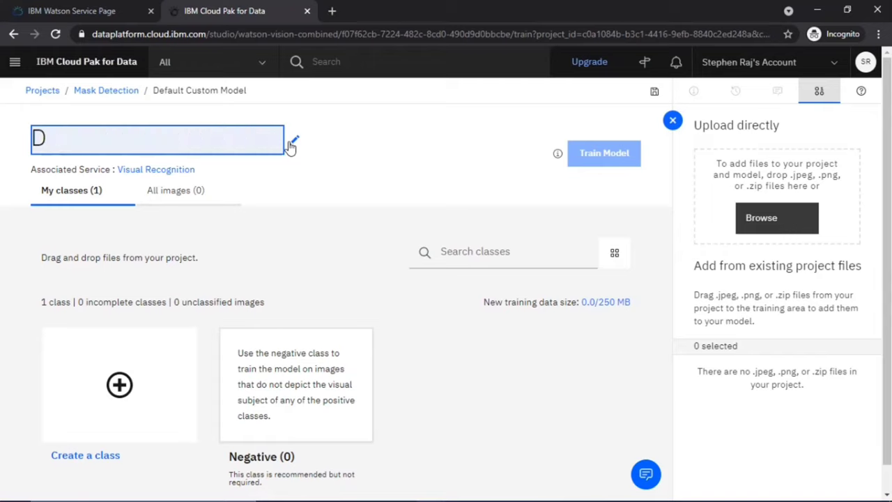
type("Mask ")
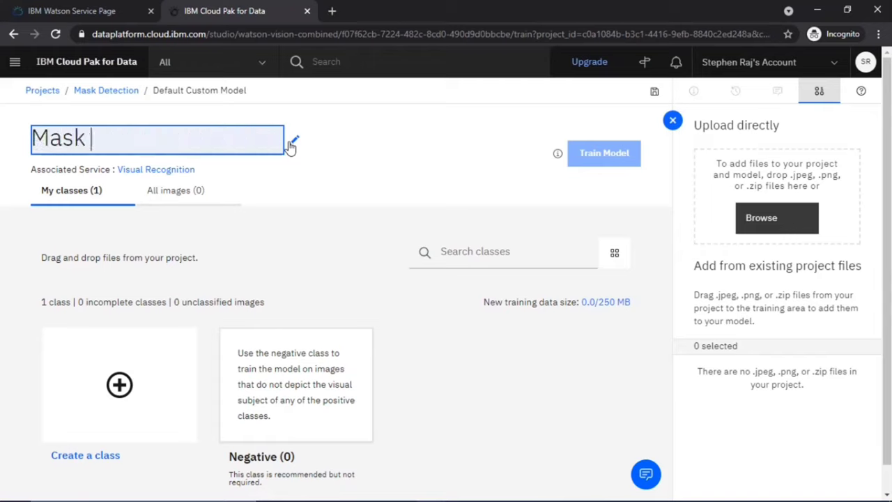
type("Detectin")
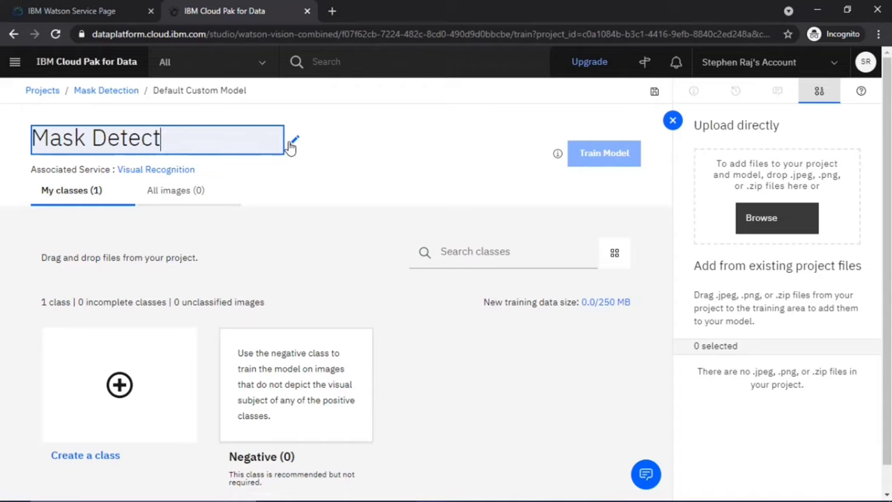
key("BackSpace")
type("on - Model")
left_click(394, 163)
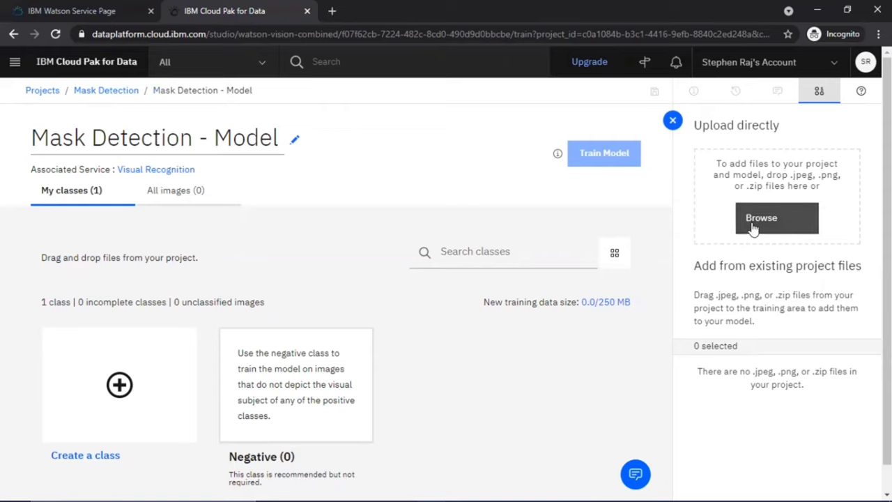
left_click(753, 229)
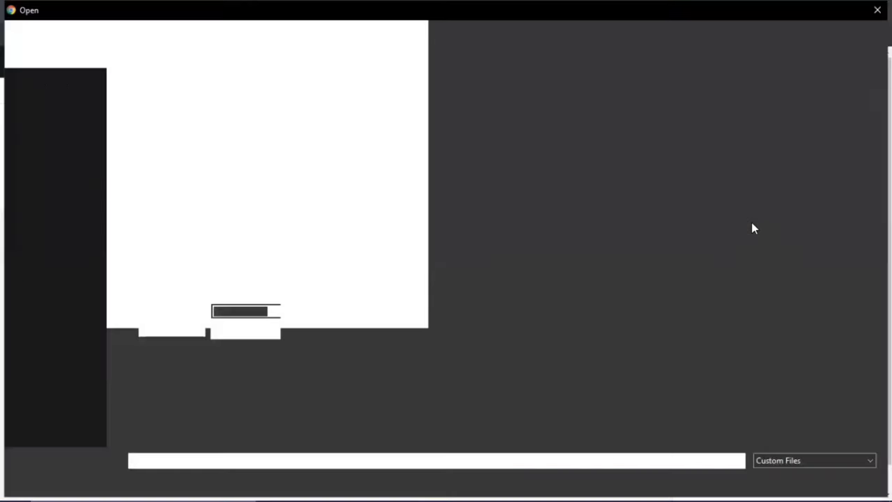
Upload Mask.zip and No mask.zip from the Workshop Images folder as new classes
double_click(721, 102)
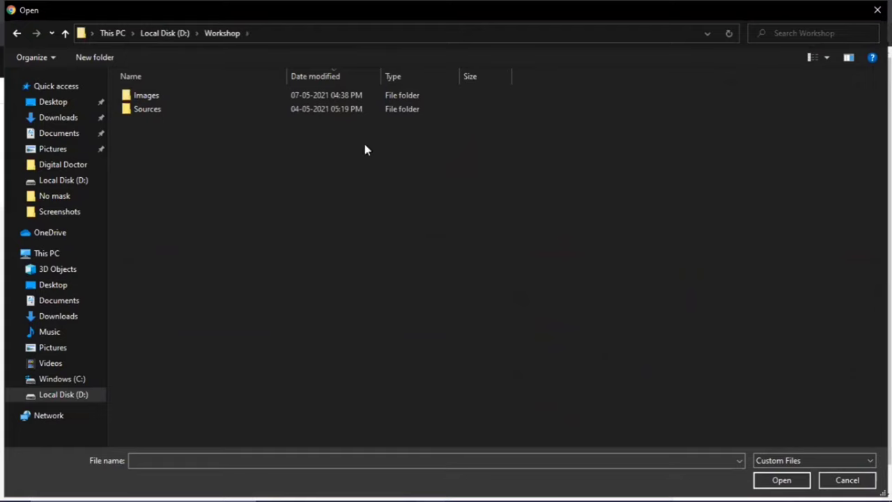
double_click(249, 92)
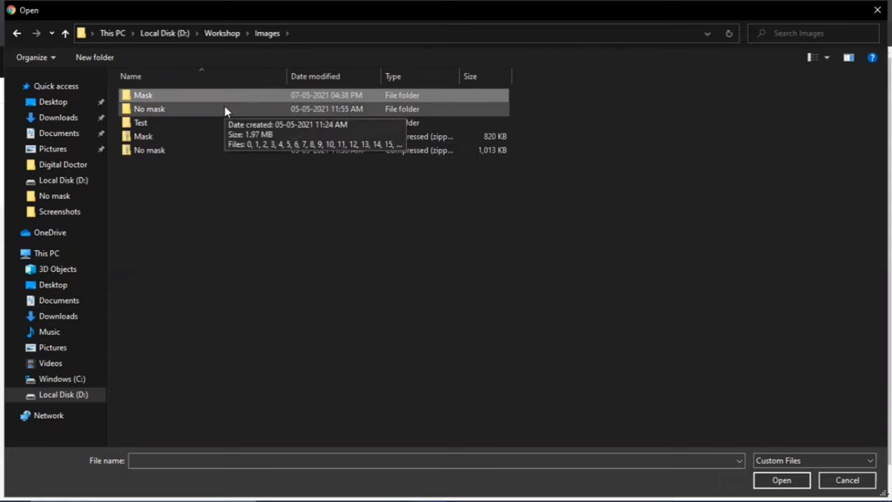
left_click(174, 175)
left_click_drag(171, 171, 145, 142)
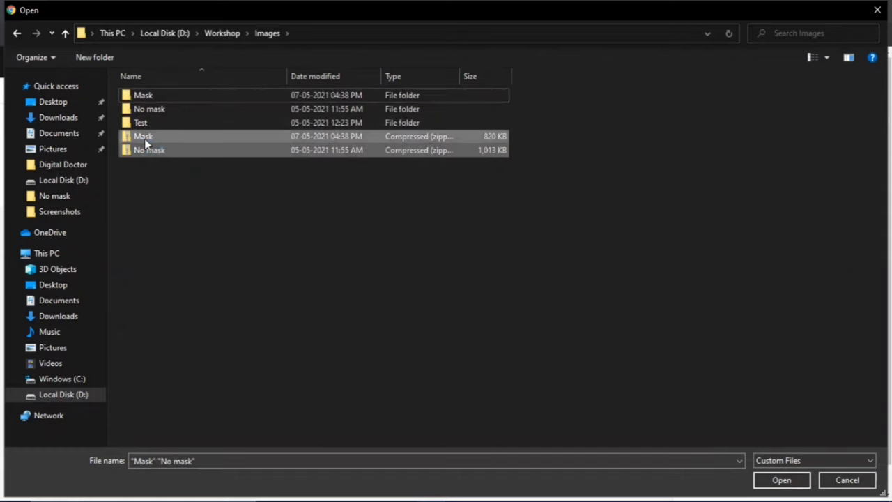
key("Return")
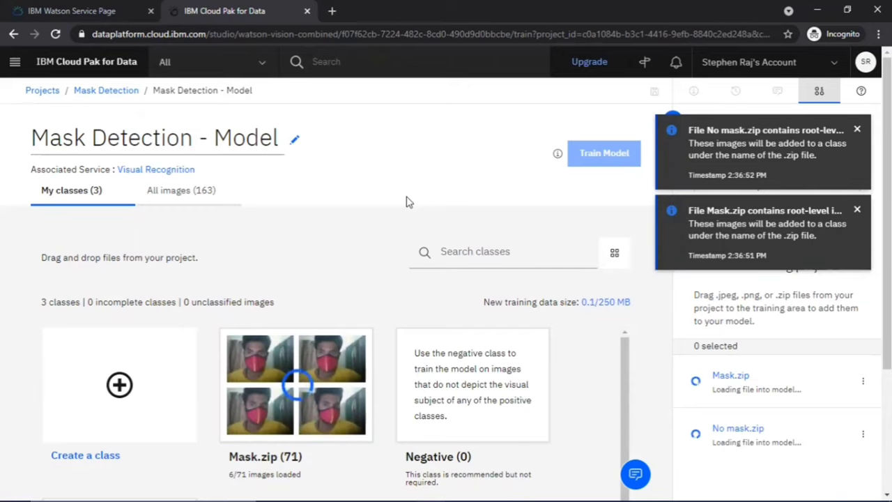
scroll(409, 202, "down", 2)
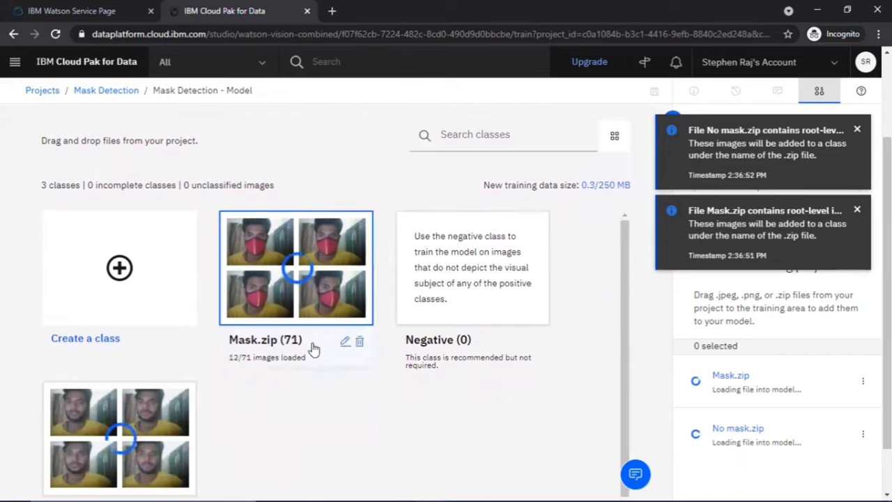
Rename the classes Mask.zip and No mask.zip to Mask and No mask
left_click(344, 341)
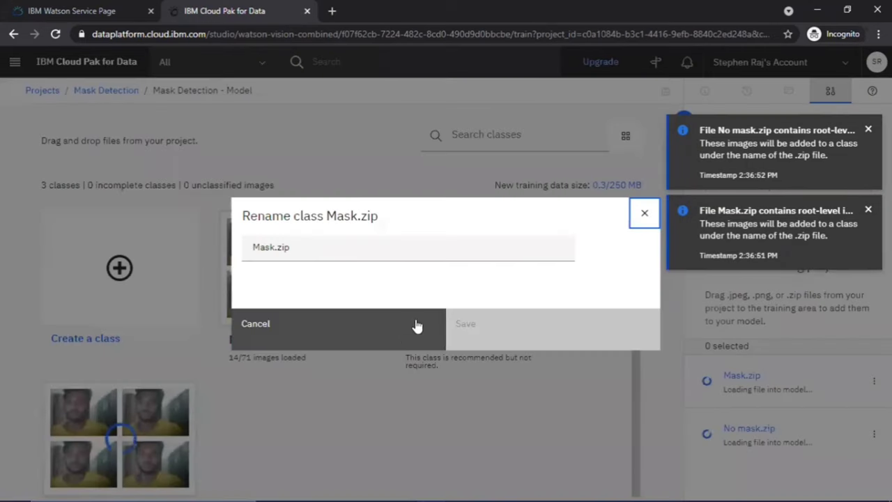
left_click(378, 245)
key("BackSpace")
key("BackSpace")
key("BackSpace")
key("BackSpace")
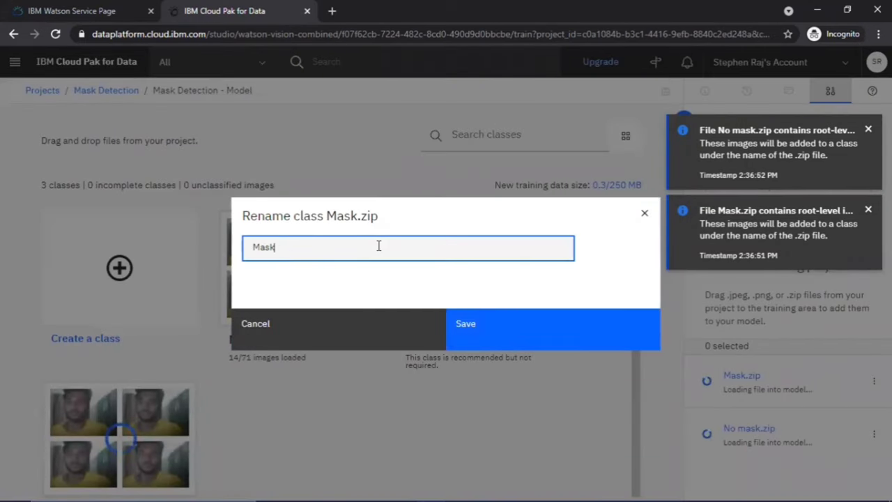
left_click(493, 338)
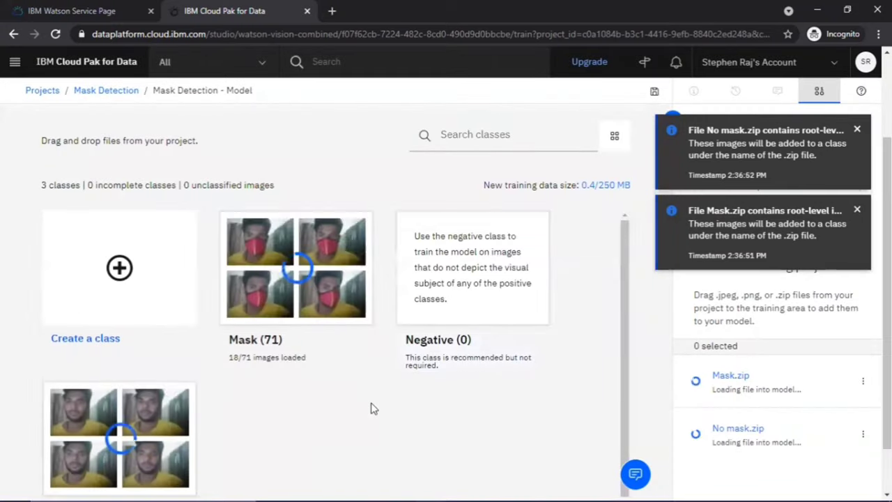
scroll(370, 409, "down", 1)
scroll(288, 414, "down", 1)
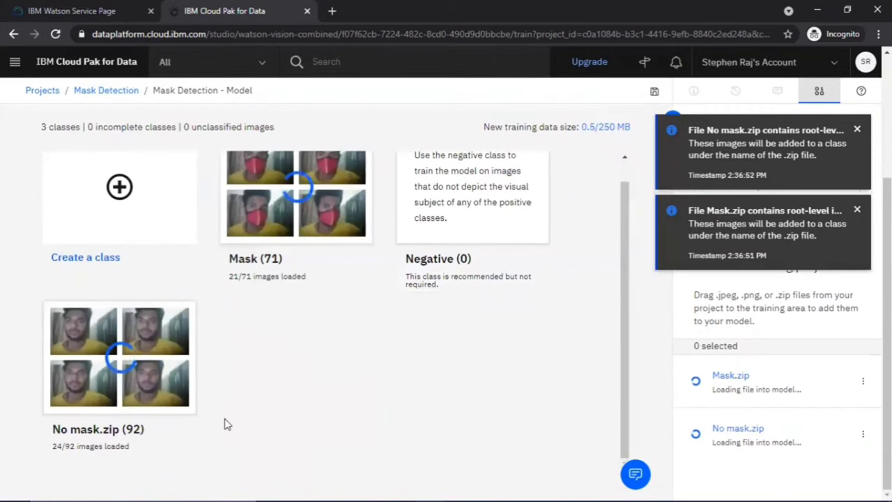
left_click(167, 431)
left_click(354, 255)
key("BackSpace")
key("BackSpace")
key("BackSpace")
key("BackSpace")
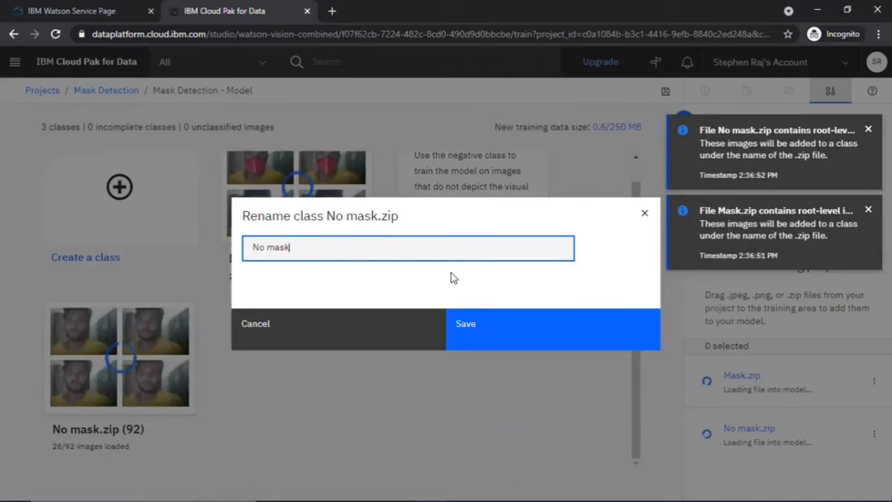
left_click(480, 325)
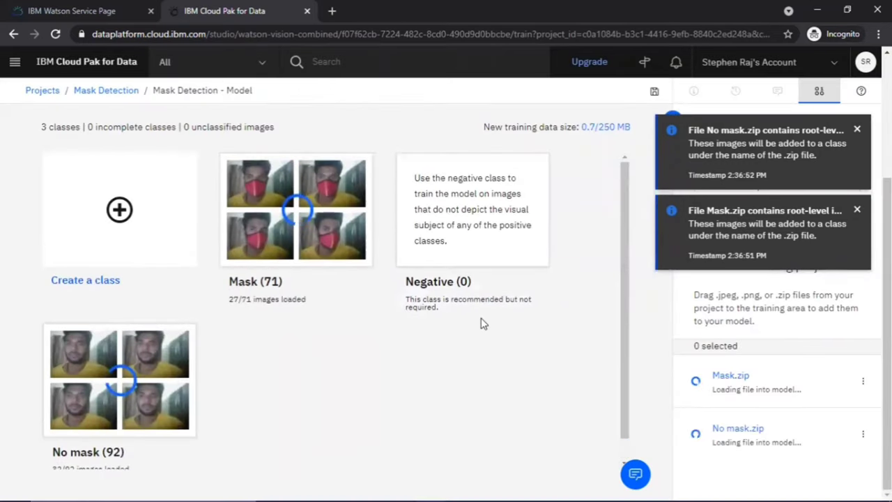
Dismiss both upload notices and start training the Mask Detection model
scroll(587, 309, "up", 3)
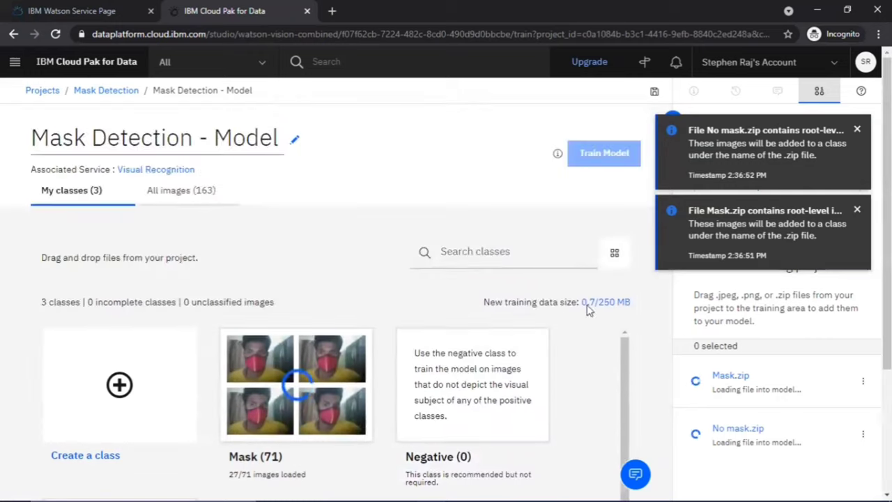
left_click(857, 209)
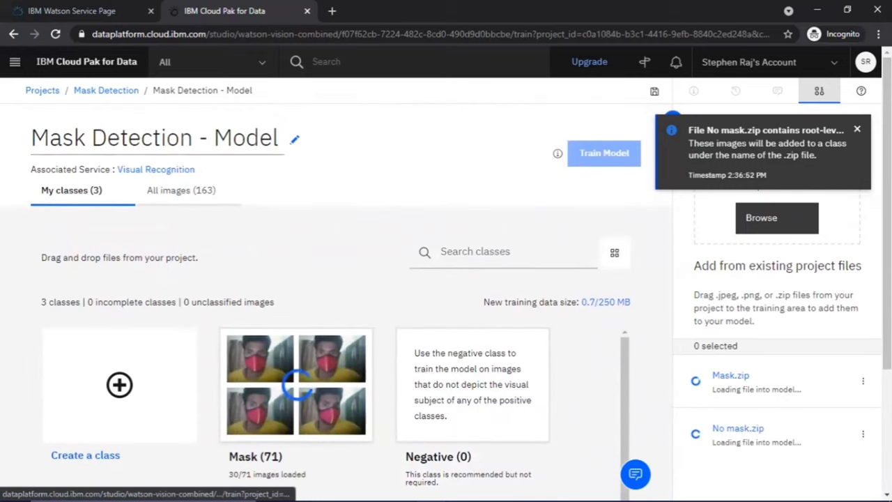
left_click(858, 130)
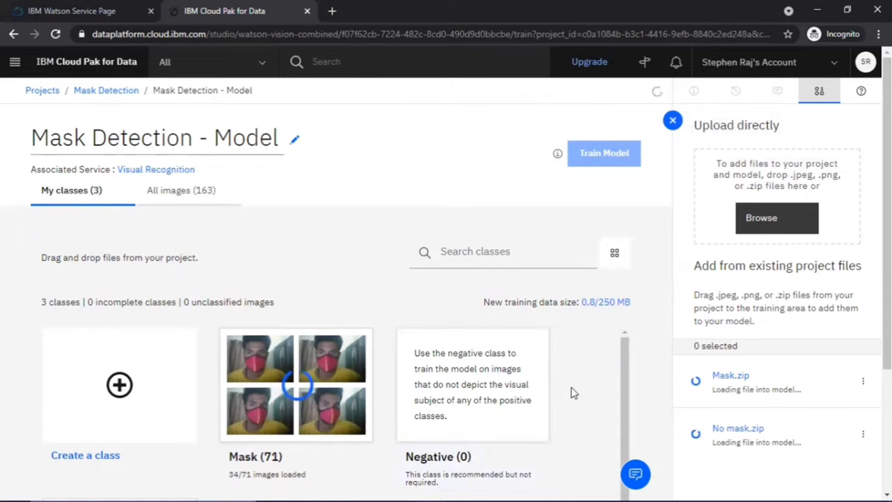
scroll(572, 393, "down", 1)
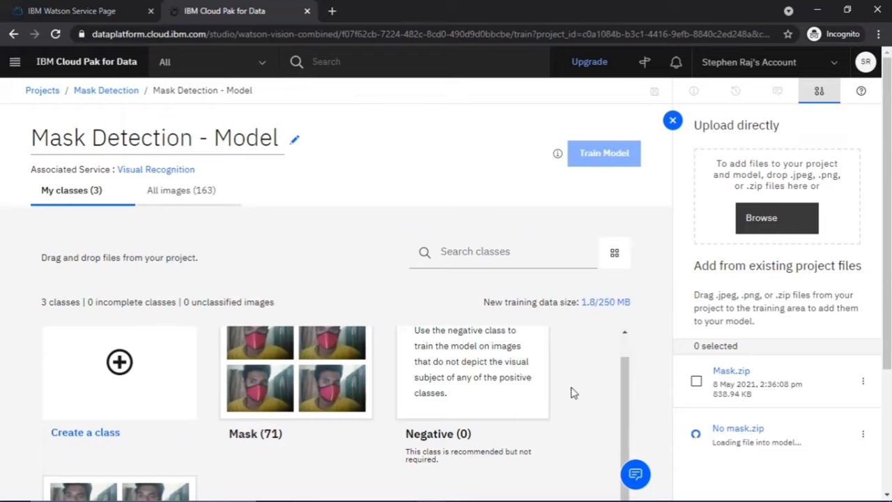
scroll(507, 298, "down", 3)
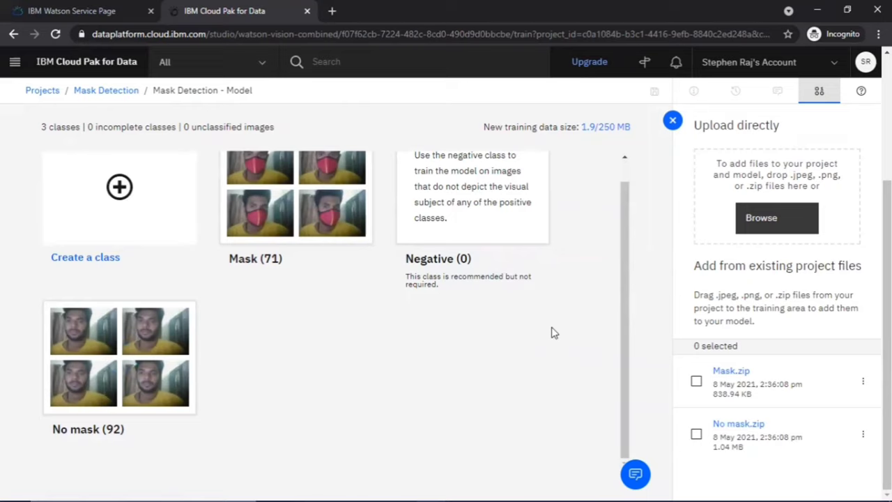
scroll(551, 333, "up", 1)
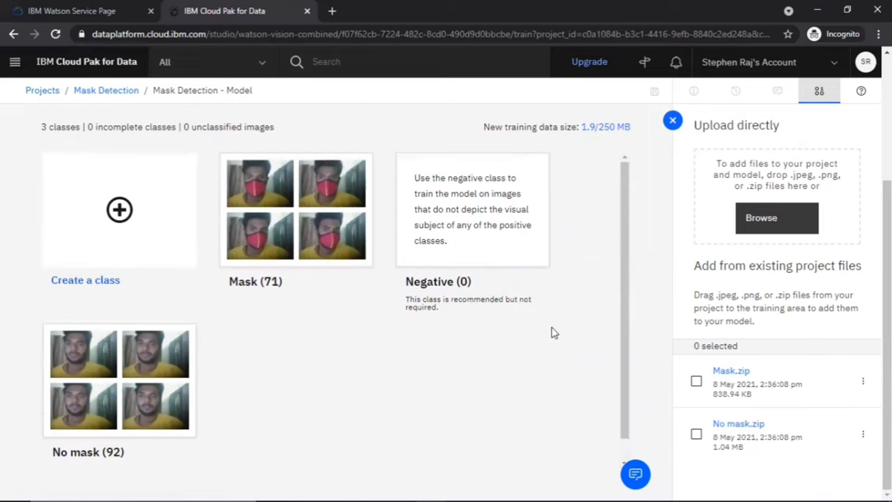
scroll(657, 277, "up", 3)
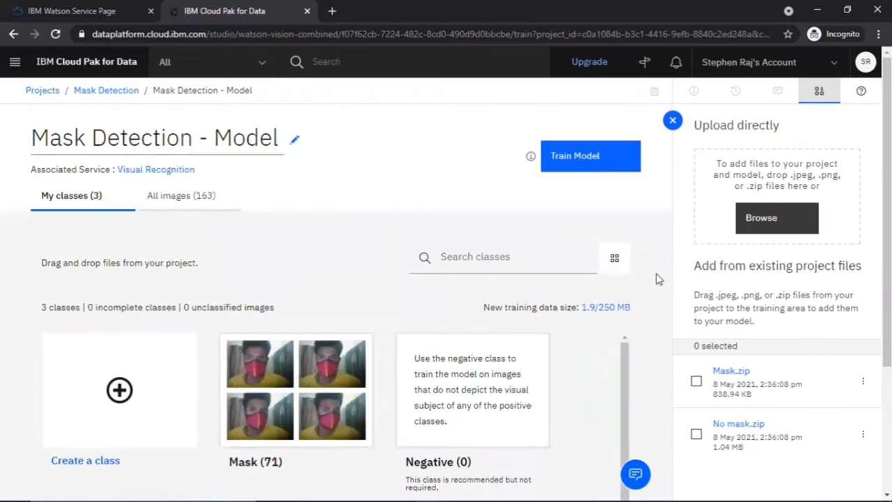
left_click(621, 150)
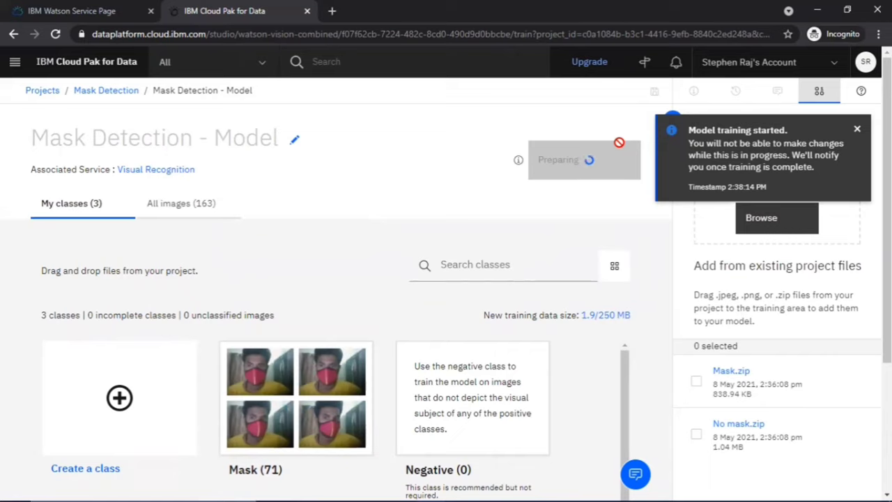
Dismiss the training notice and return to the Mask Detection project's Assets after training
left_click(857, 129)
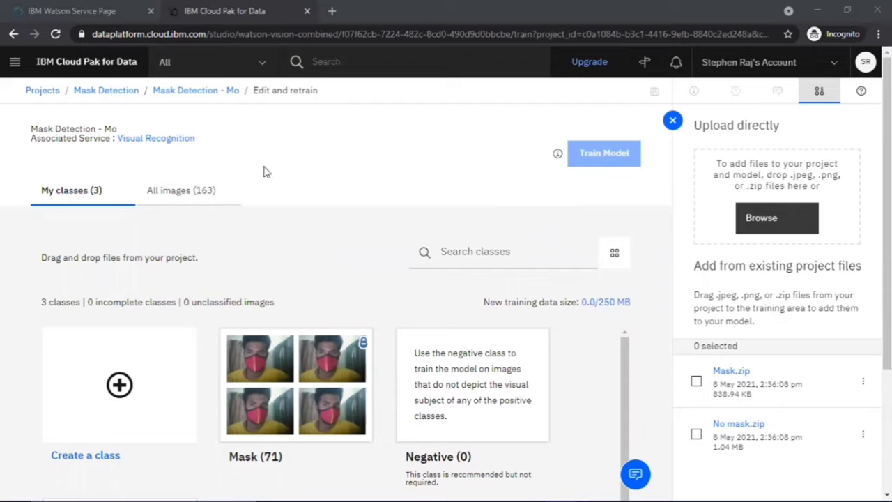
left_click(128, 97)
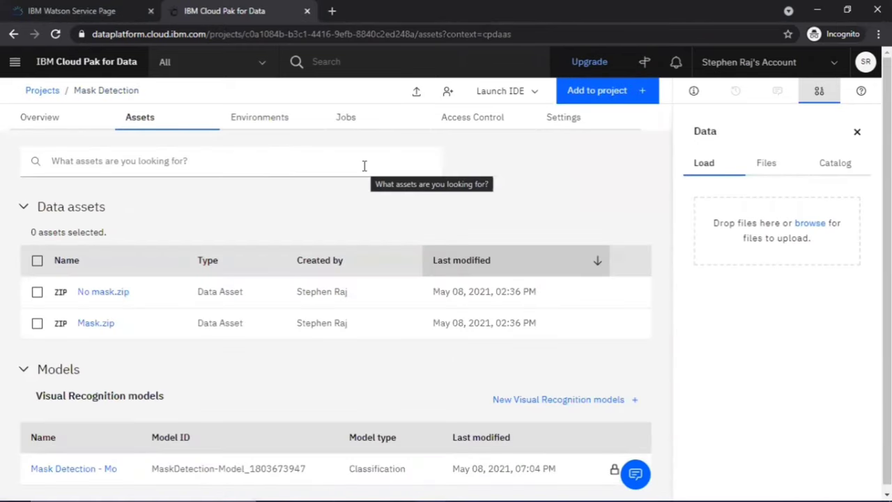
Test the trained model with both Workshop > Images > Test images, then view its Implementation snippets
scroll(201, 339, "down", 1)
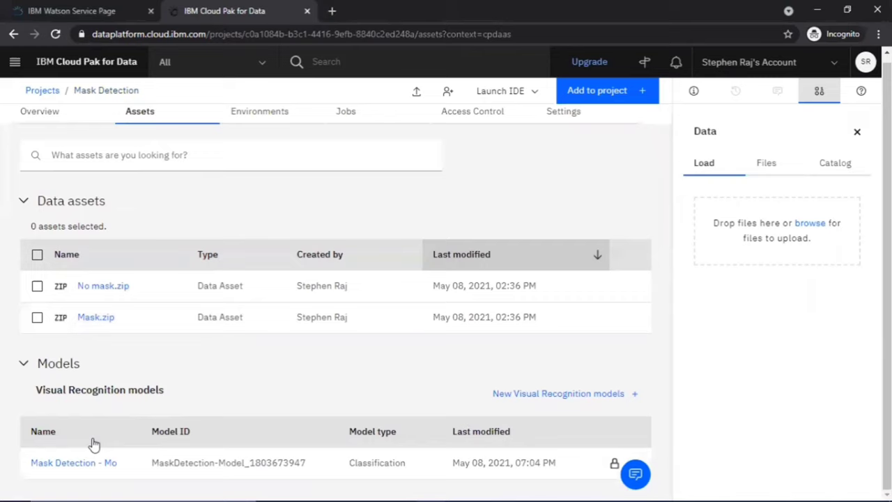
left_click(85, 462)
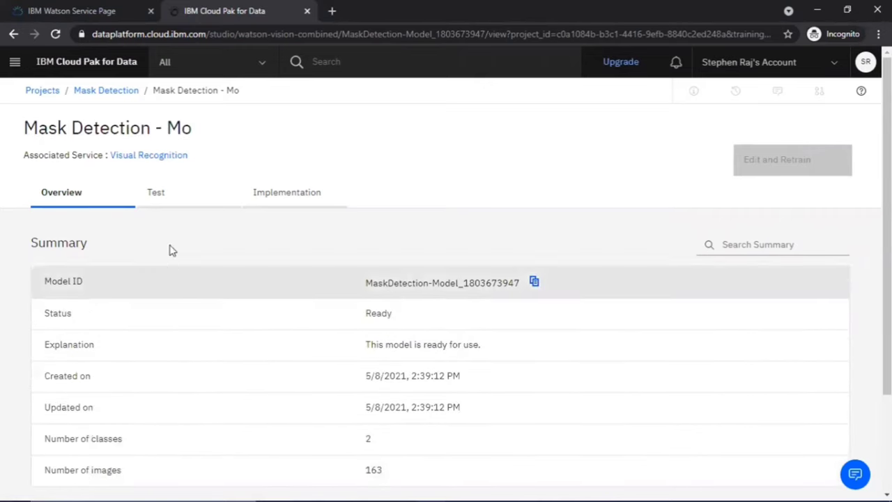
left_click(161, 204)
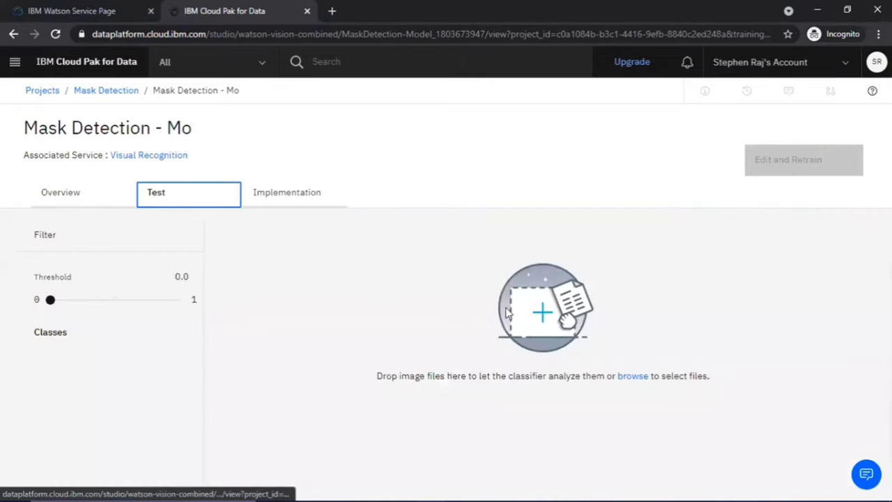
left_click(625, 377)
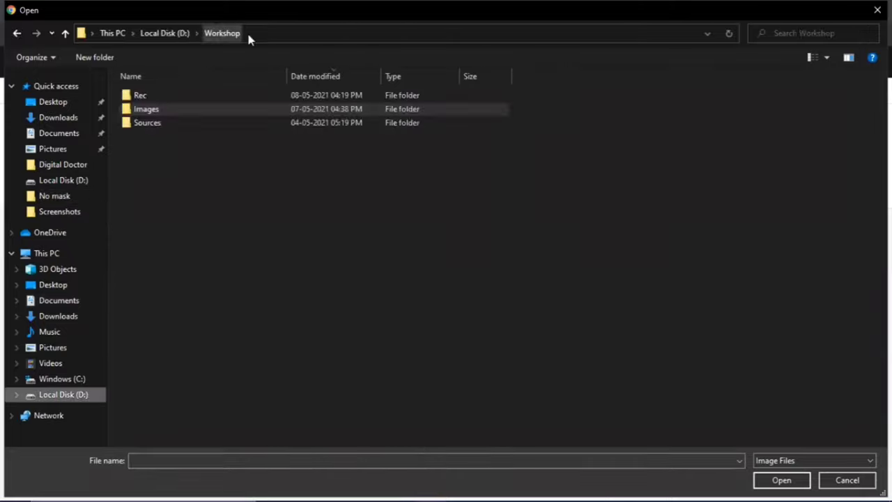
double_click(160, 109)
double_click(153, 122)
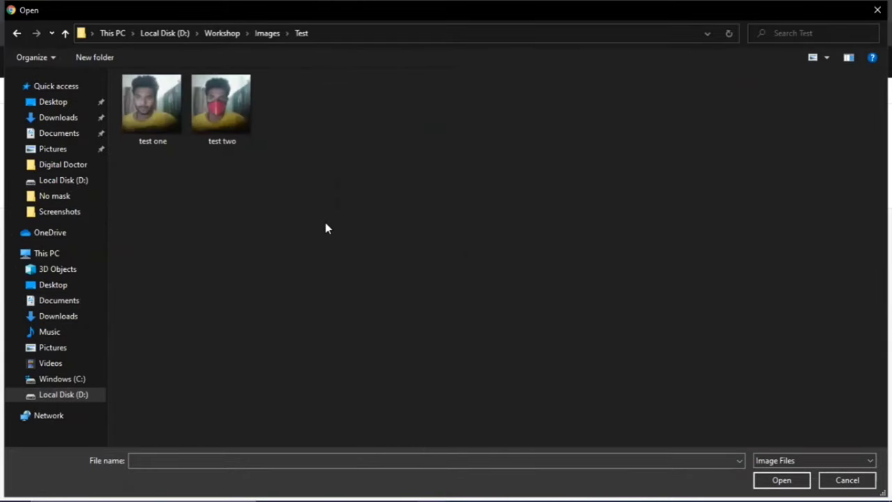
left_click_drag(326, 224, 127, 117)
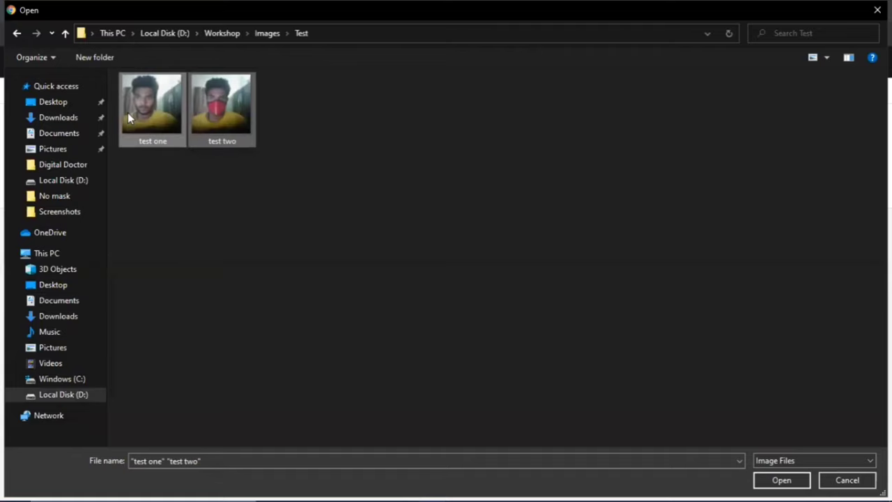
key("Return")
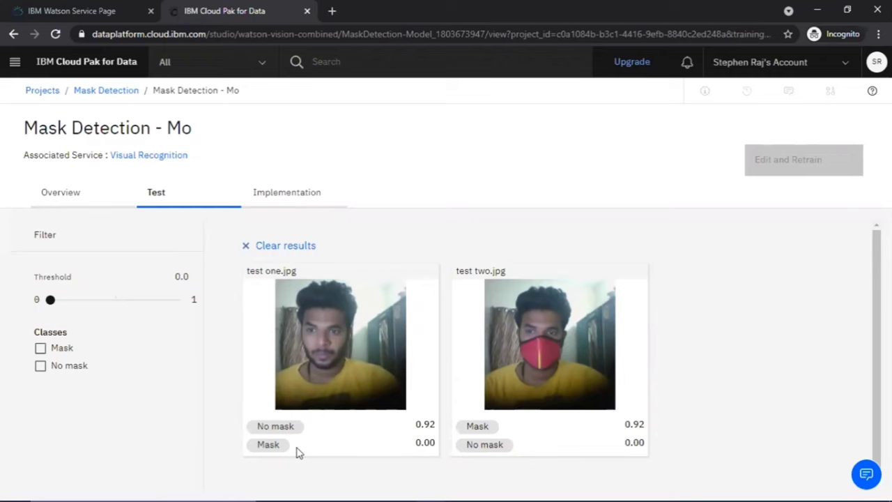
left_click(295, 193)
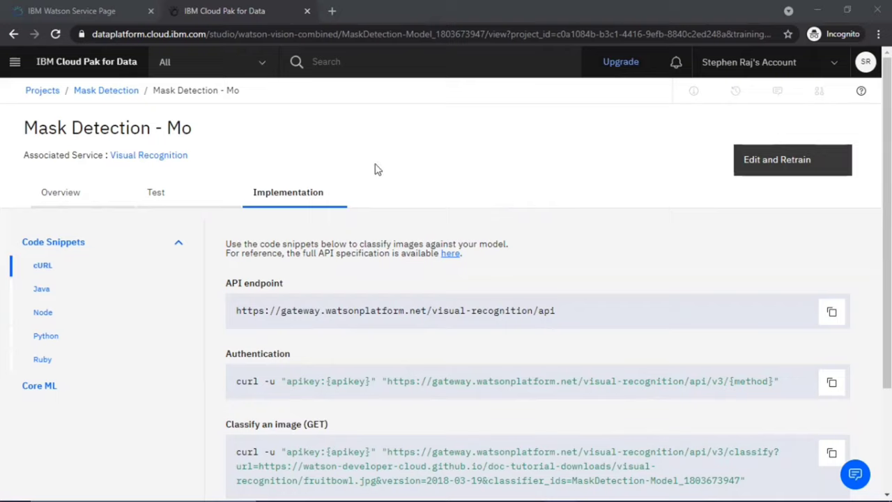
Return to the Mask Detection project and start a new Visual Recognition model
left_click(122, 96)
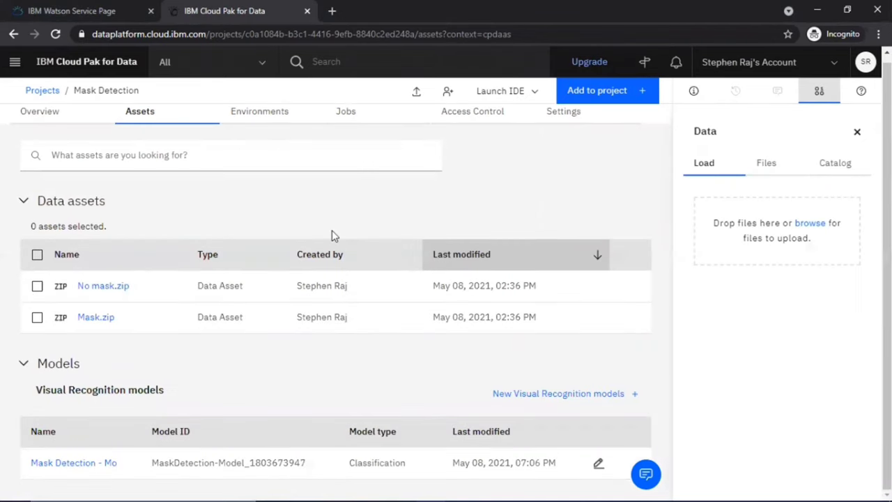
left_click(594, 406)
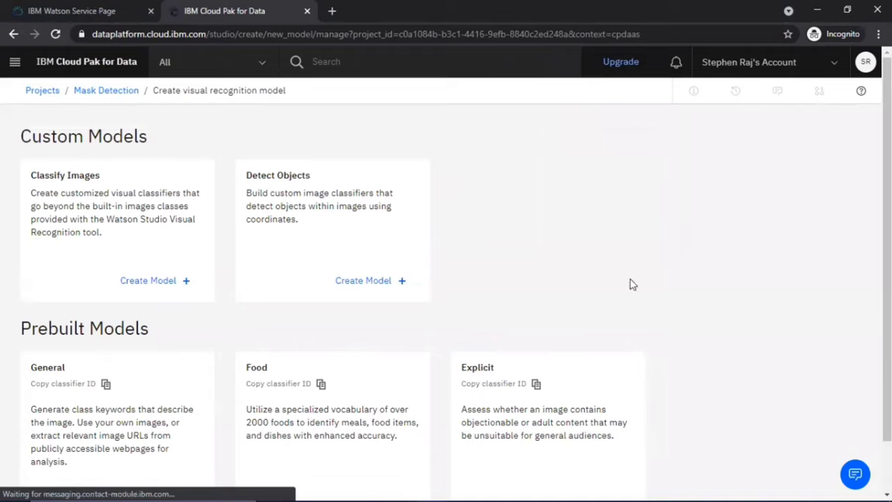
Create an object detection model and upload images b4 through bt 10 from Brain tumors
left_click(325, 285)
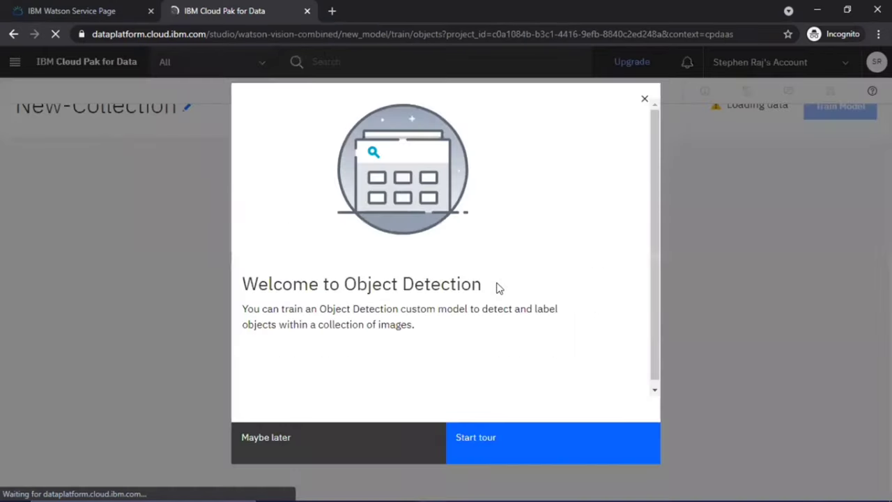
left_click(640, 105)
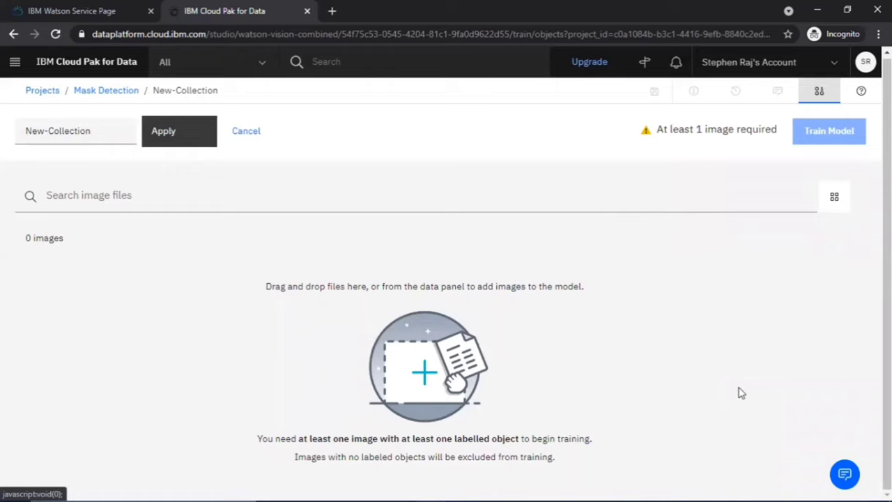
left_click(819, 94)
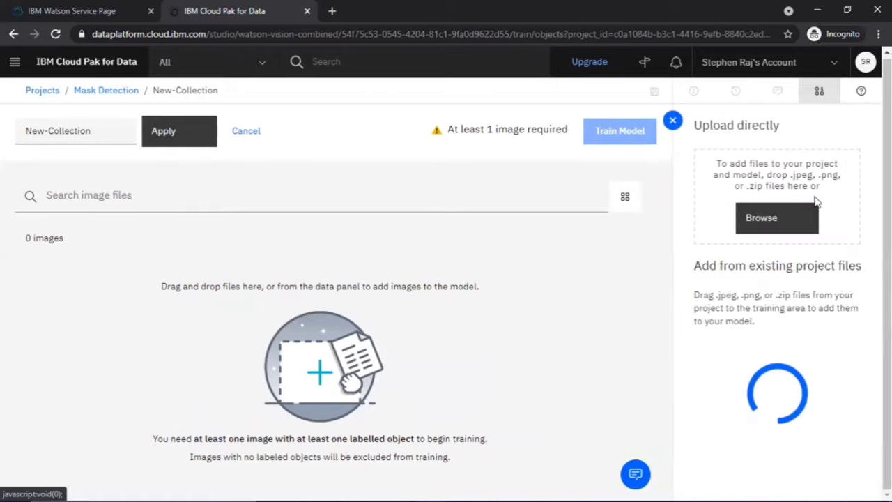
left_click(763, 229)
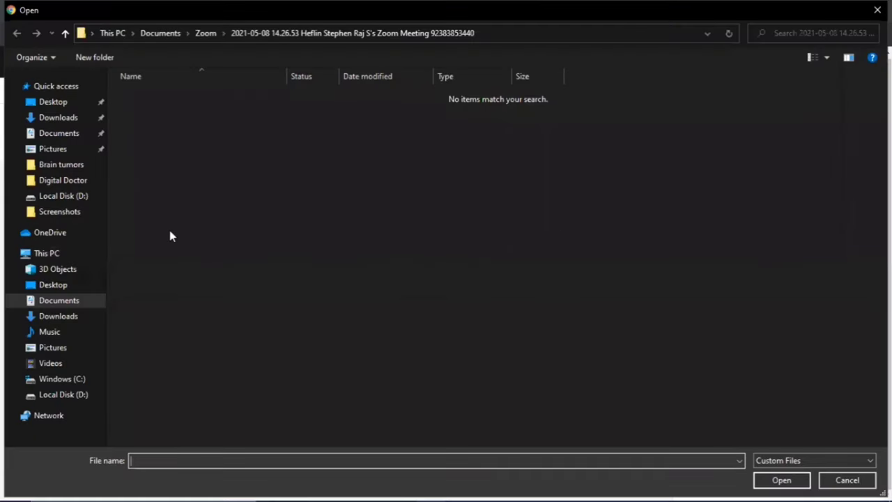
left_click(87, 168)
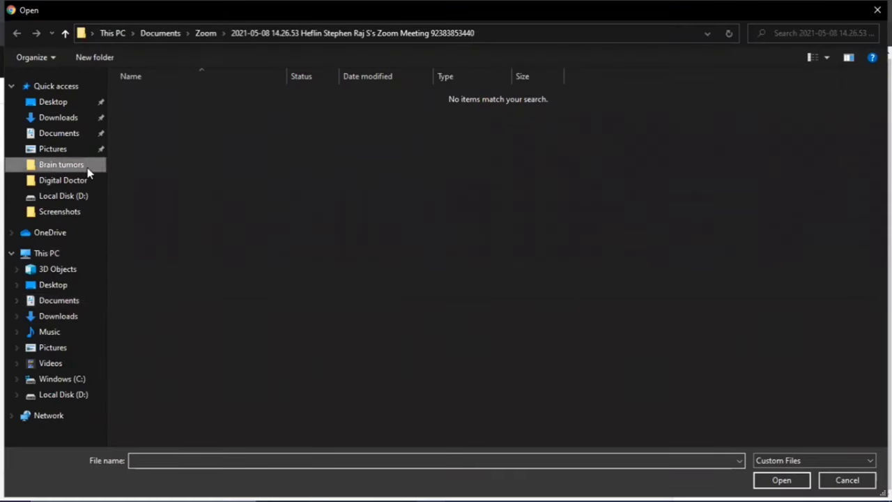
left_click_drag(273, 244, 193, 217)
left_click_drag(148, 168, 756, 103)
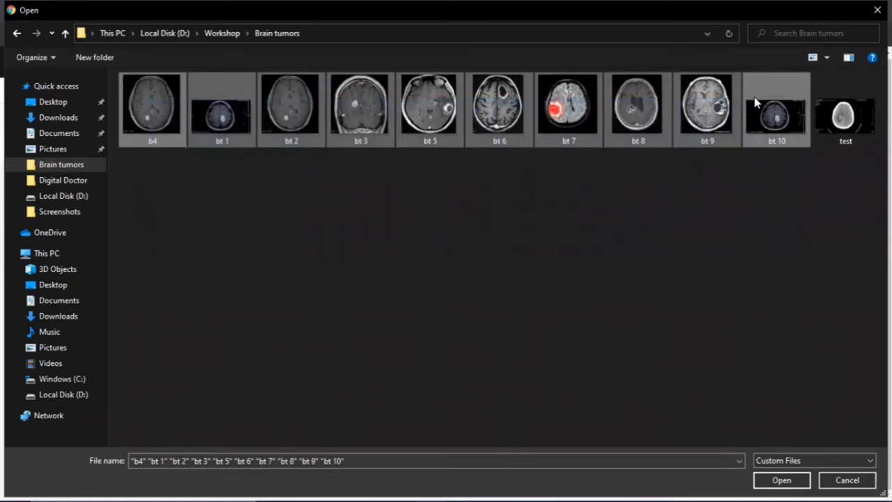
key("Return")
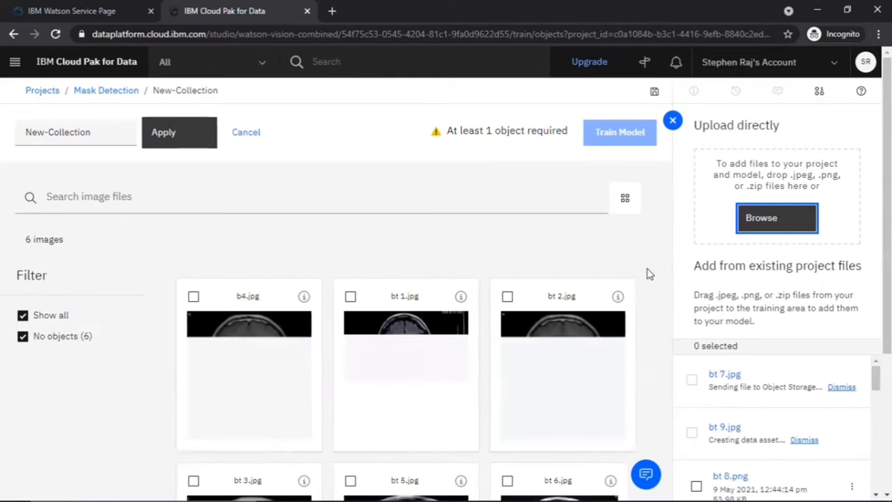
Check all 10 uploaded MRI scans, then open b4.jpg for labelling
scroll(646, 274, "down", 10)
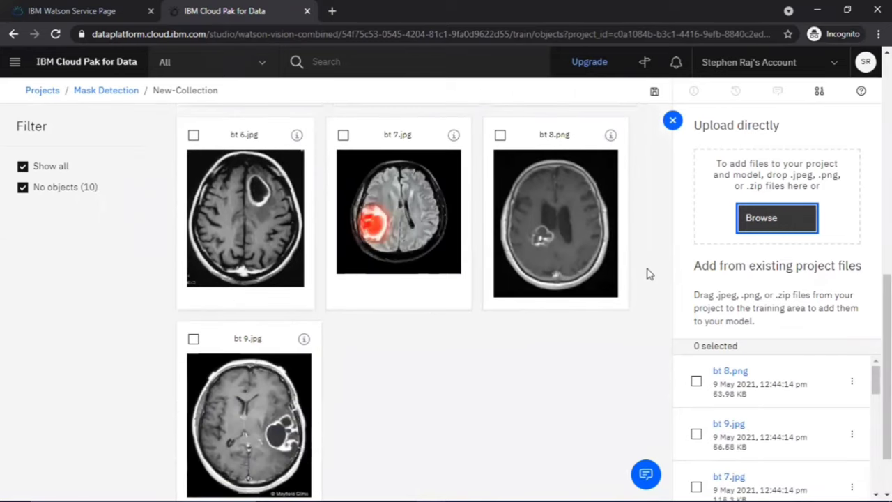
scroll(647, 274, "down", 2)
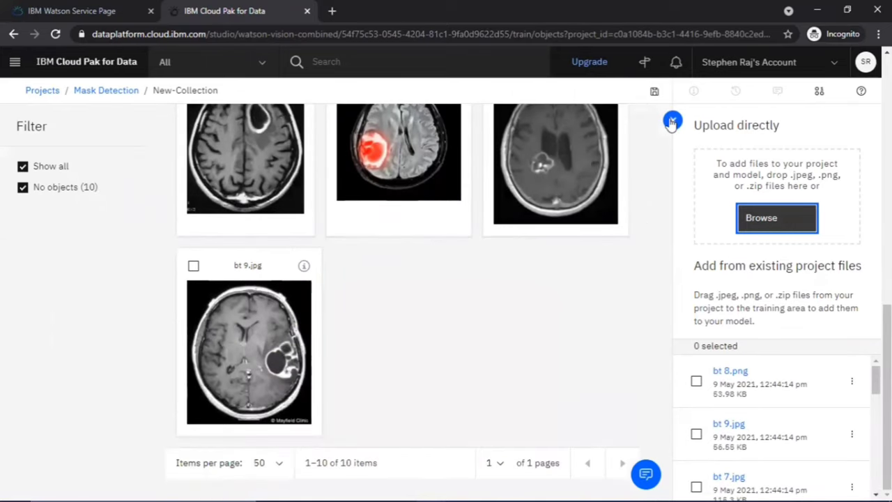
left_click(635, 208)
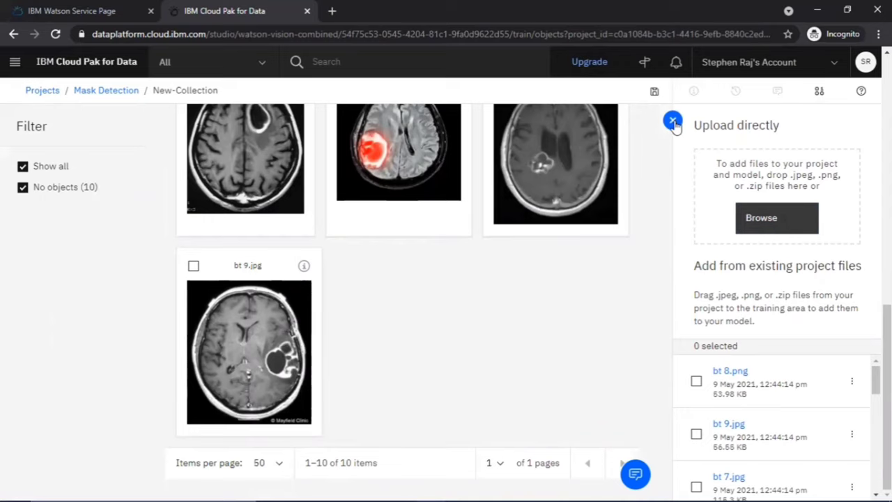
scroll(568, 335, "up", 7)
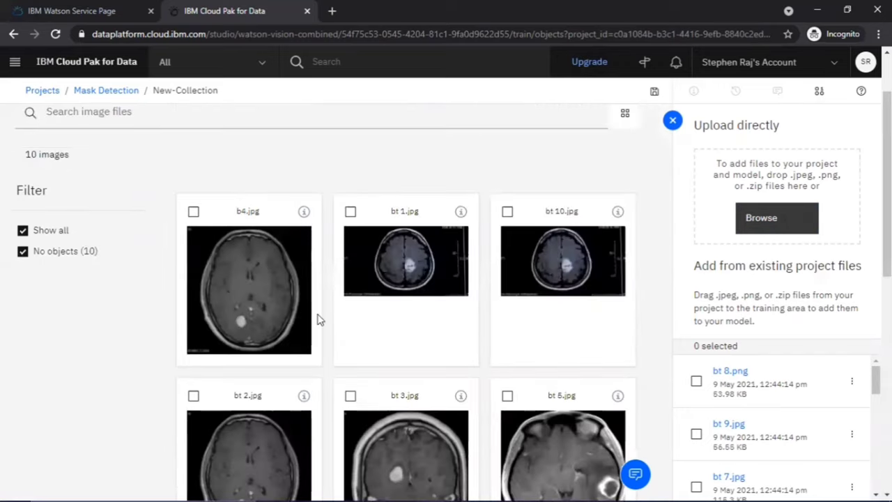
left_click(234, 306)
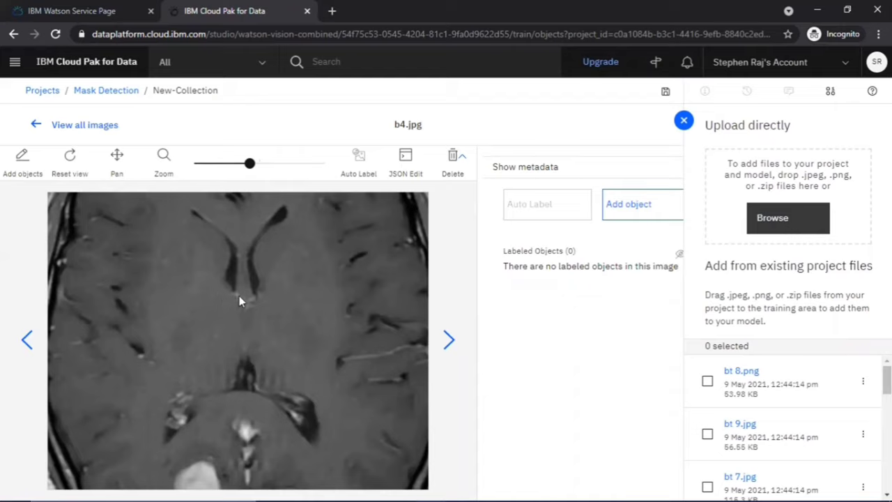
Box the tumour in b4.jpg and add it as a Brain-Tumor object
left_click_drag(250, 163, 217, 171)
left_click(23, 159)
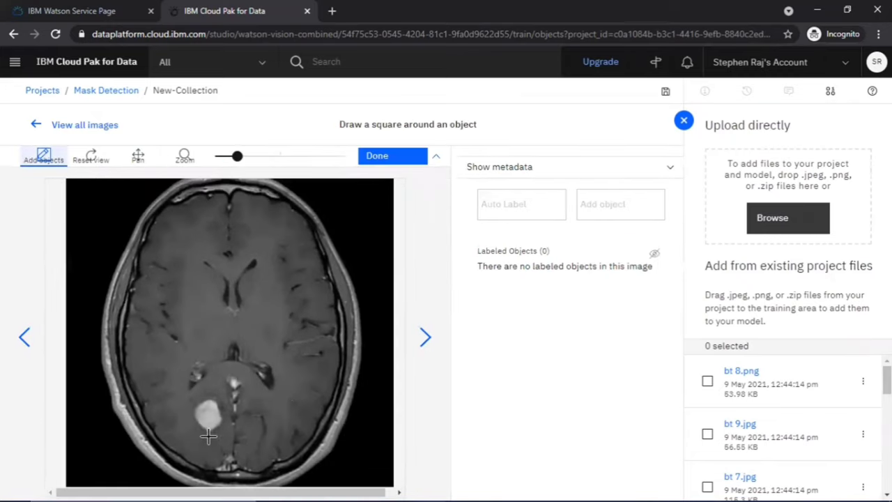
left_click_drag(229, 435, 190, 397)
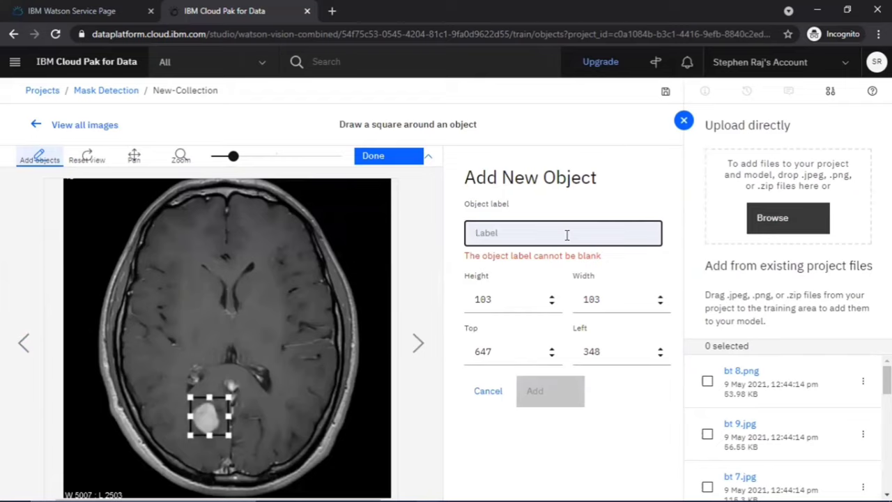
type("Brain T")
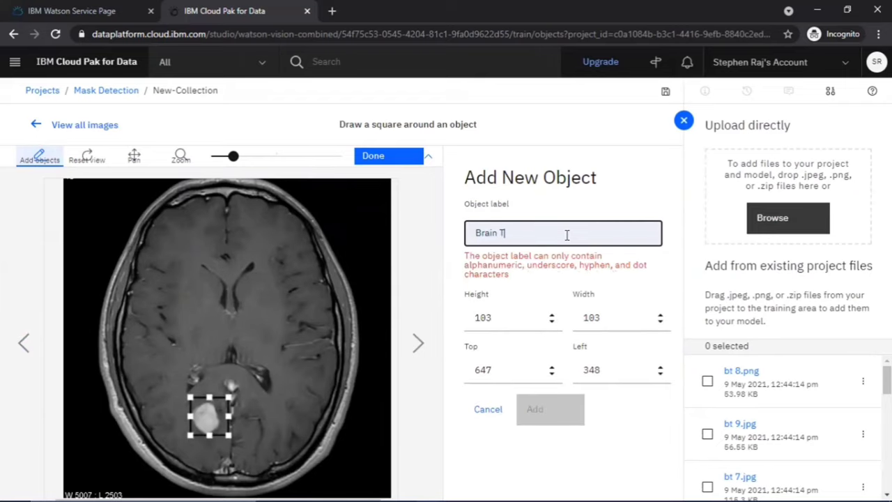
type("umor")
key("BackSpace")
key("BackSpace")
type("-")
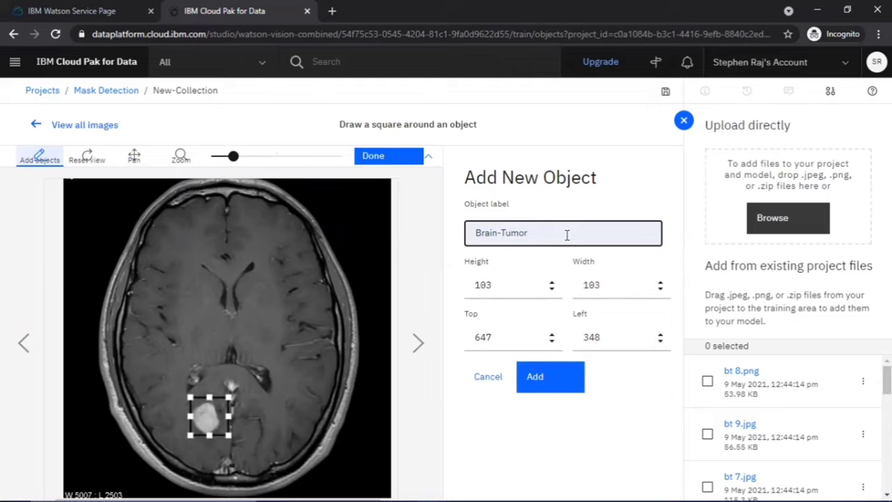
left_click(551, 370)
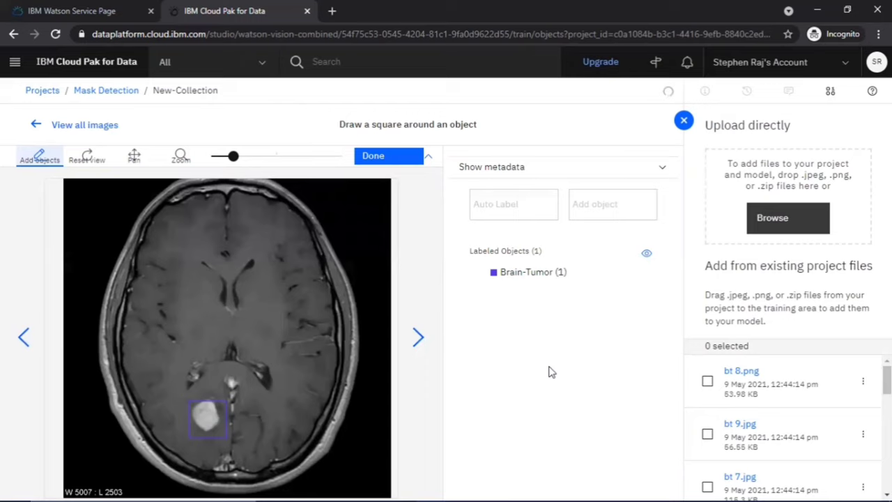
Box the lesion in the second image and add it as Brain-Tumor
left_click(418, 338)
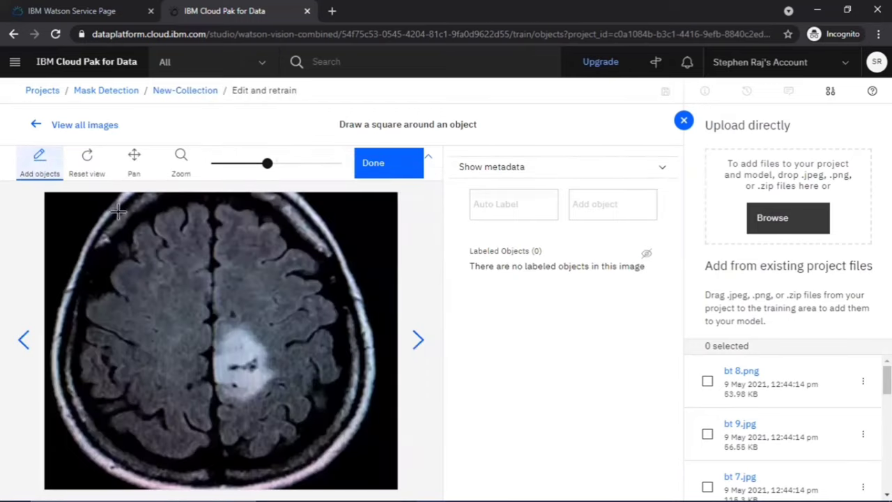
left_click(40, 171)
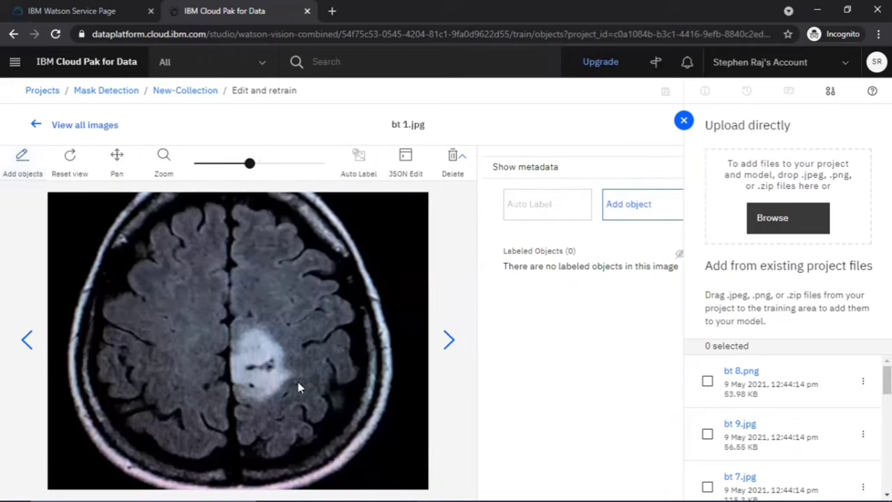
left_click(30, 165)
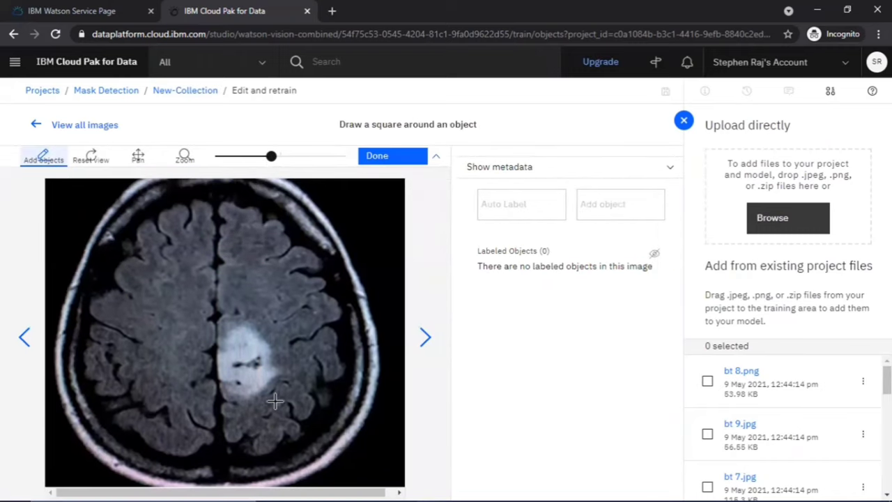
left_click_drag(279, 398, 233, 314)
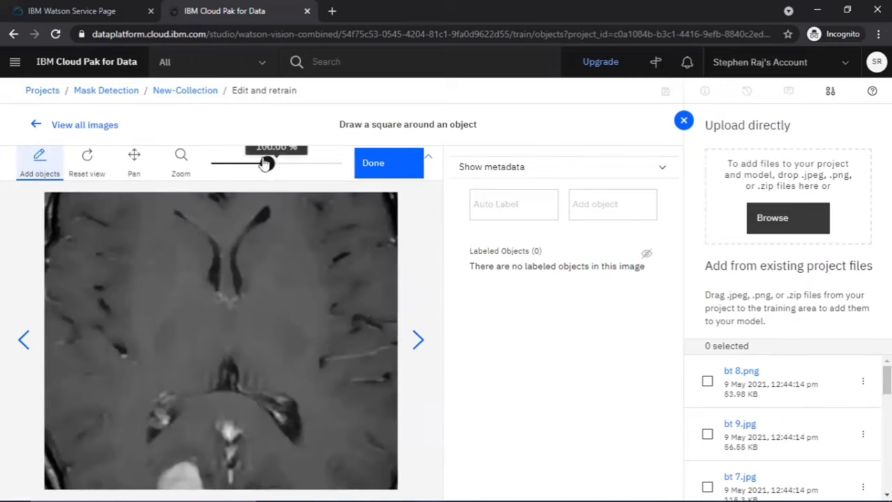
left_click_drag(266, 163, 240, 164)
left_click_drag(220, 461, 176, 416)
left_click(544, 380)
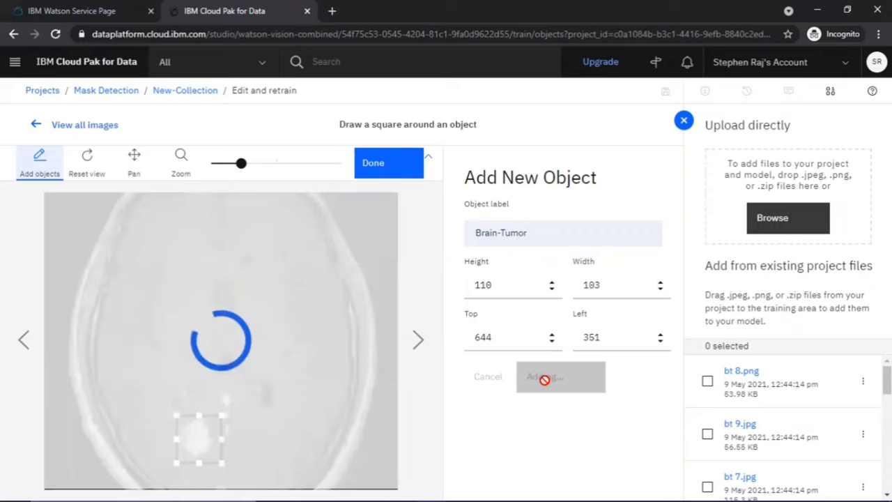
Box and label the lesions in the next three images as Brain-Tumor
left_click(418, 339)
left_click_drag(231, 387, 122, 293)
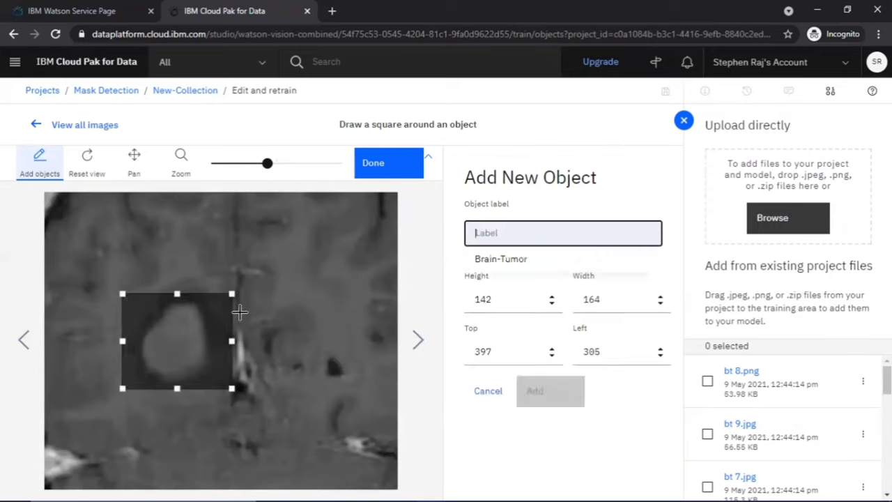
left_click(497, 255)
left_click(557, 381)
left_click(417, 340)
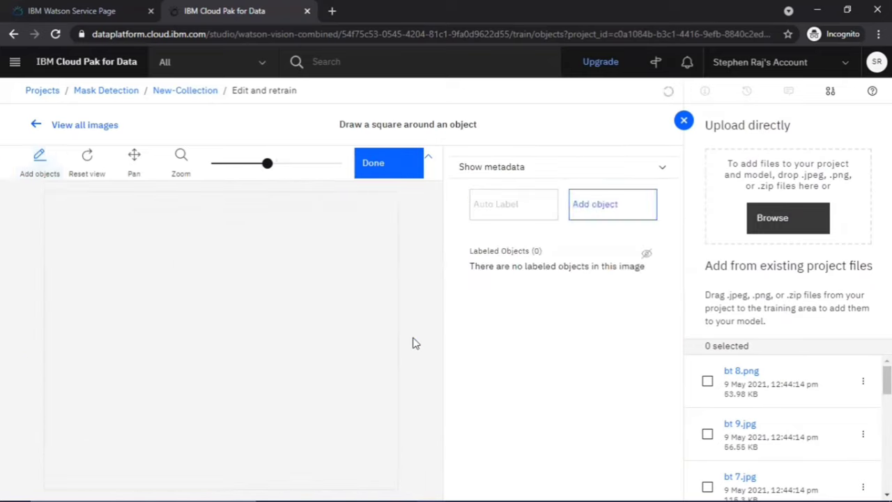
mouse_move(287, 332)
left_mouse_down()
mouse_move(358, 408)
mouse_move(343, 389)
left_mouse_up()
left_click(501, 259)
left_click(539, 381)
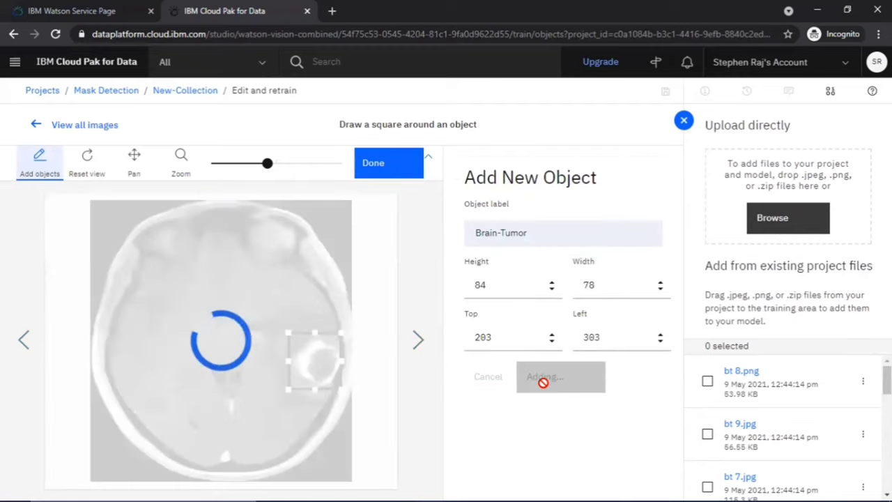
left_click(417, 340)
left_click_drag(220, 295, 256, 332)
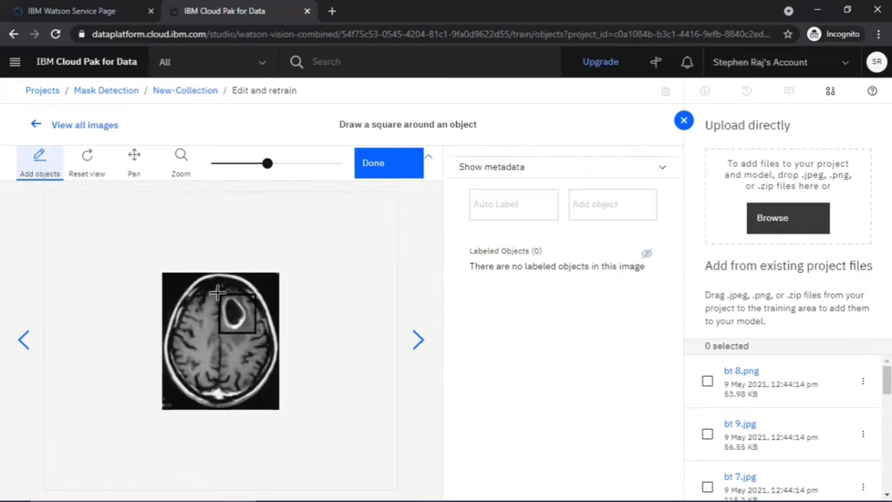
left_click(538, 380)
Box and label the lesions in two more images as Brain-Tumor
left_click(417, 339)
left_click_drag(189, 433, 108, 312)
left_click(501, 256)
left_click(547, 376)
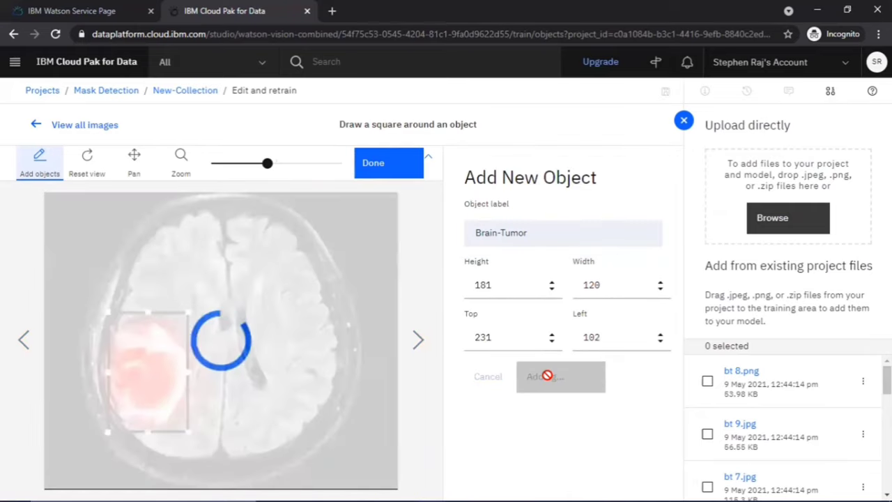
left_click(417, 339)
left_click_drag(225, 377, 177, 341)
left_click(500, 259)
left_click(534, 389)
left_click(416, 339)
Label the last lesion as Brain-Tumor, finish drawing and return to the image grid
left_click_drag(296, 380, 239, 318)
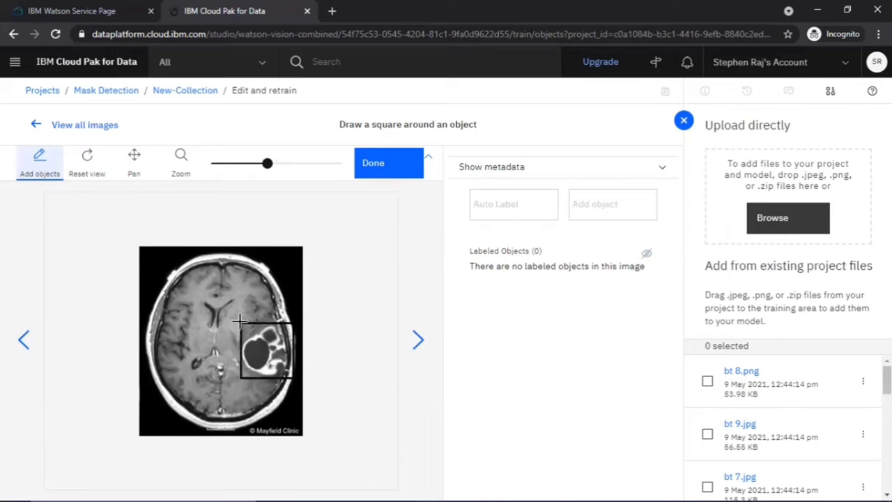
left_click(501, 256)
left_click(538, 380)
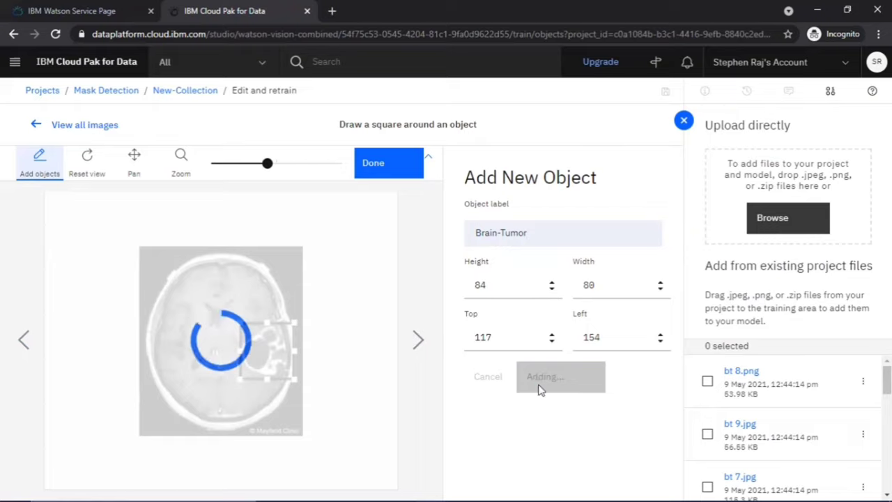
left_click(417, 340)
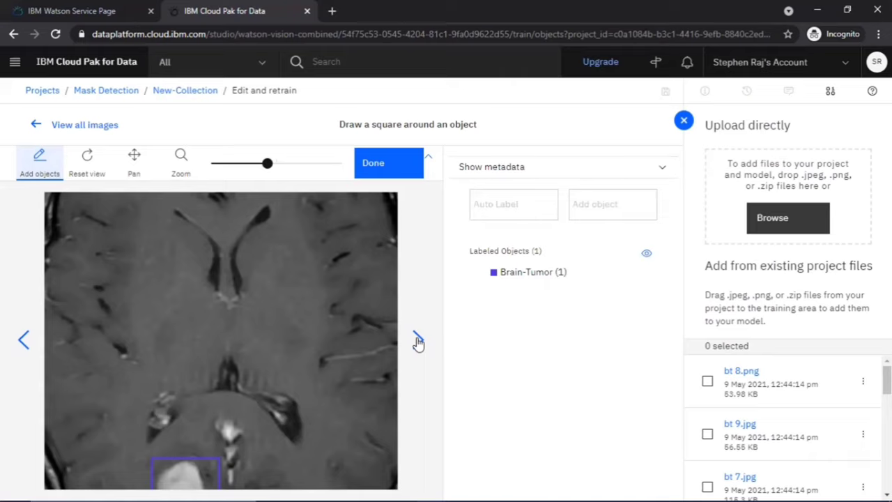
left_click(382, 164)
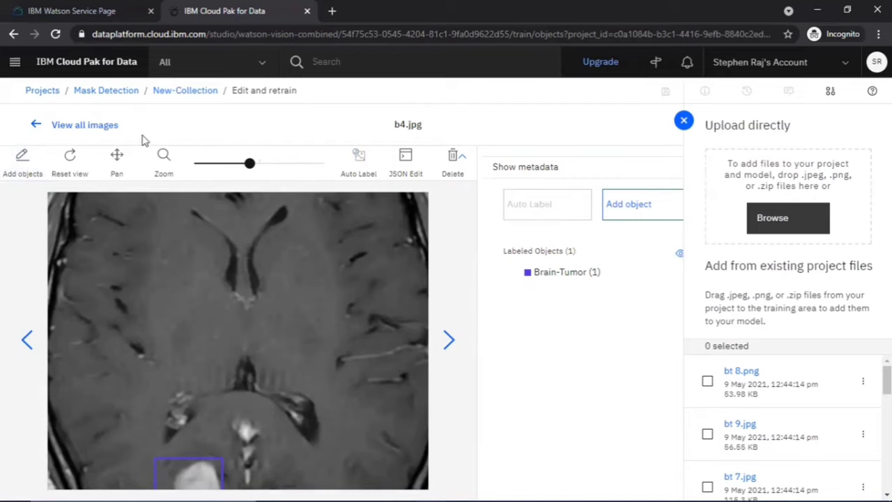
left_click(52, 127)
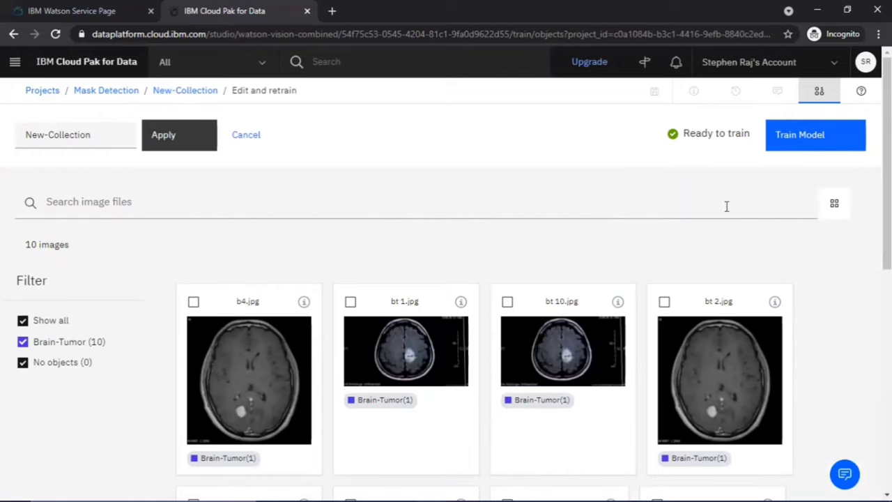
Train the New-Collection model and open it once training succeeds
left_click(801, 136)
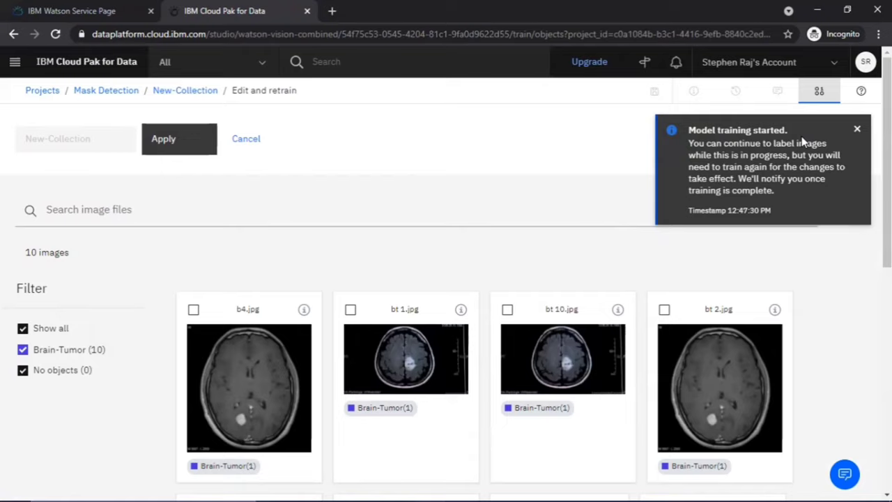
left_click(858, 130)
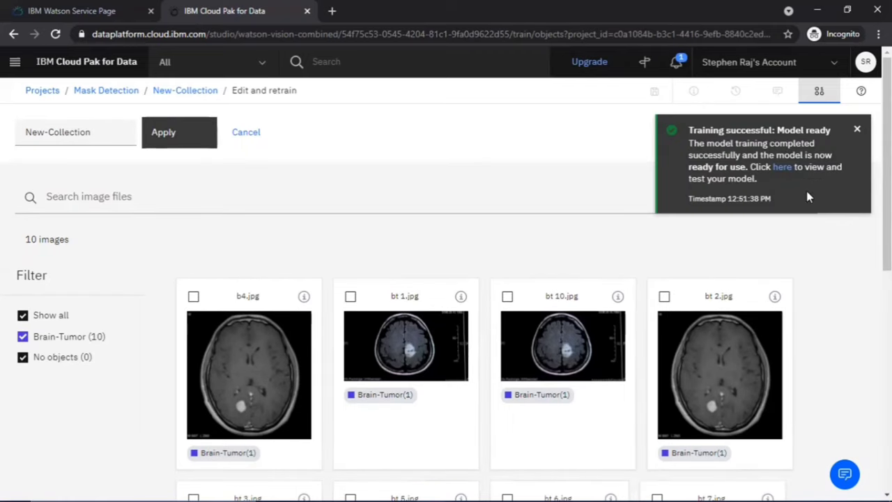
left_click(784, 168)
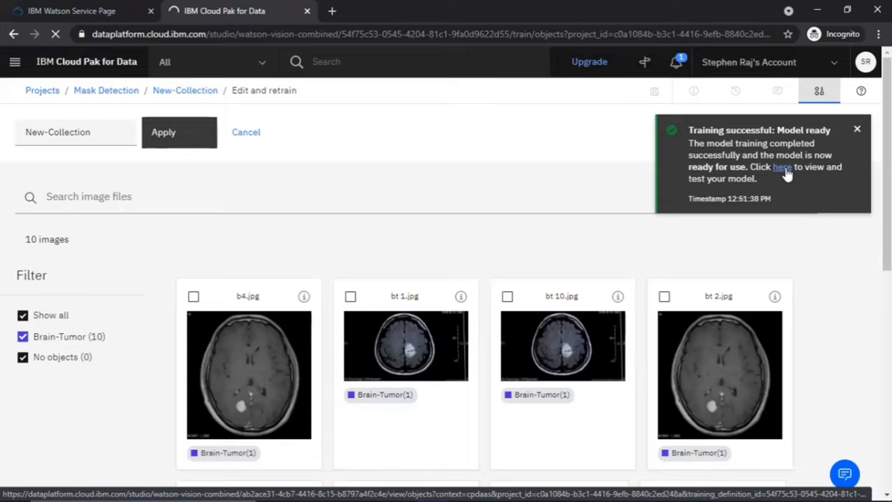
Test the New-Collection model on the test 1 scan
left_click(782, 168)
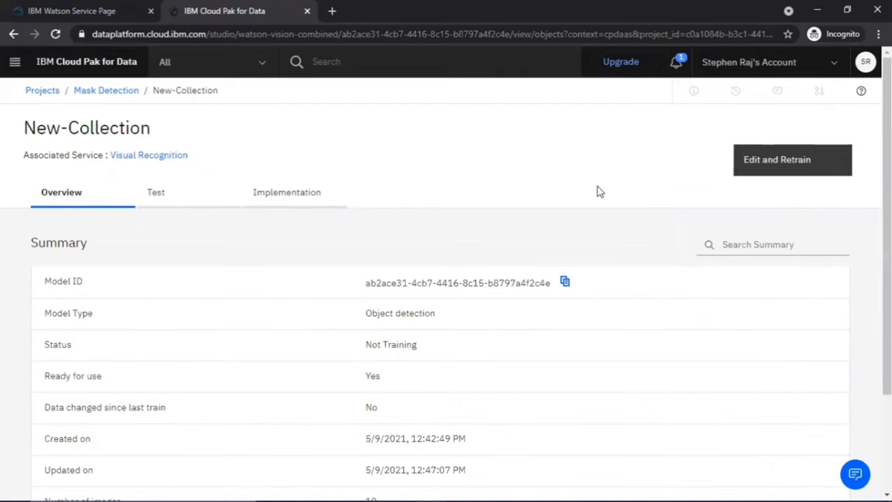
scroll(600, 191, "down", 2)
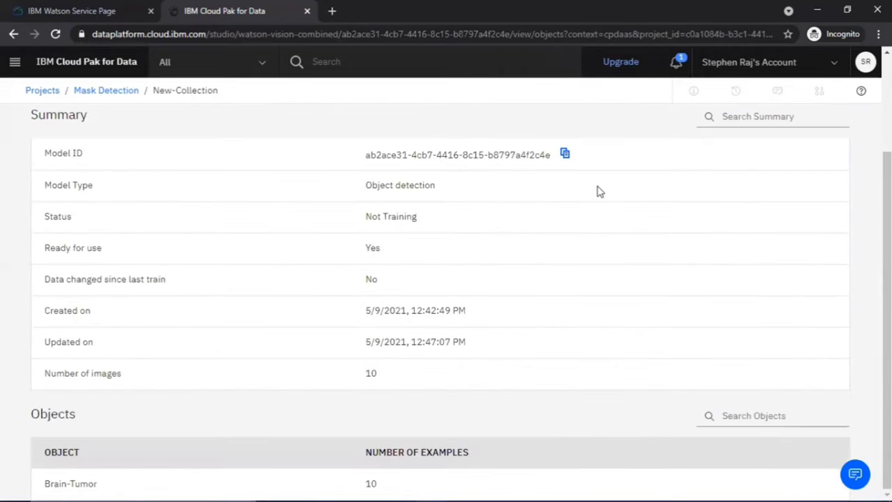
scroll(598, 191, "up", 2)
left_click(204, 198)
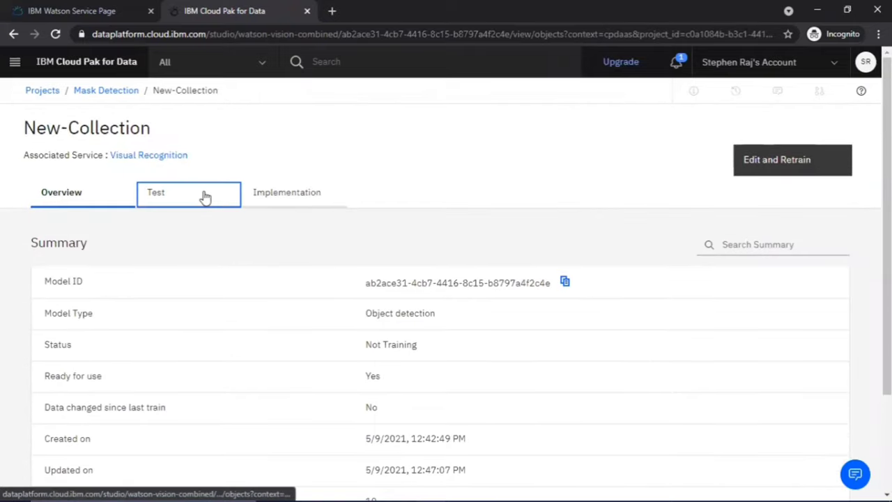
left_click(620, 380)
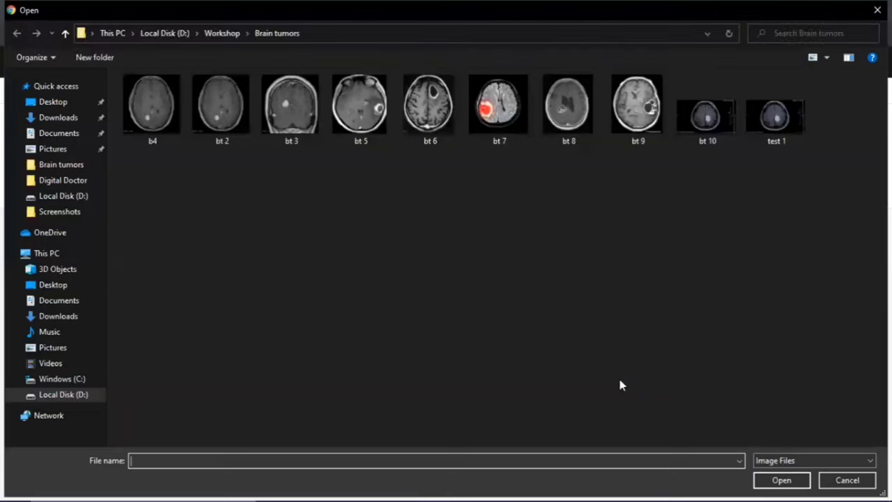
double_click(769, 149)
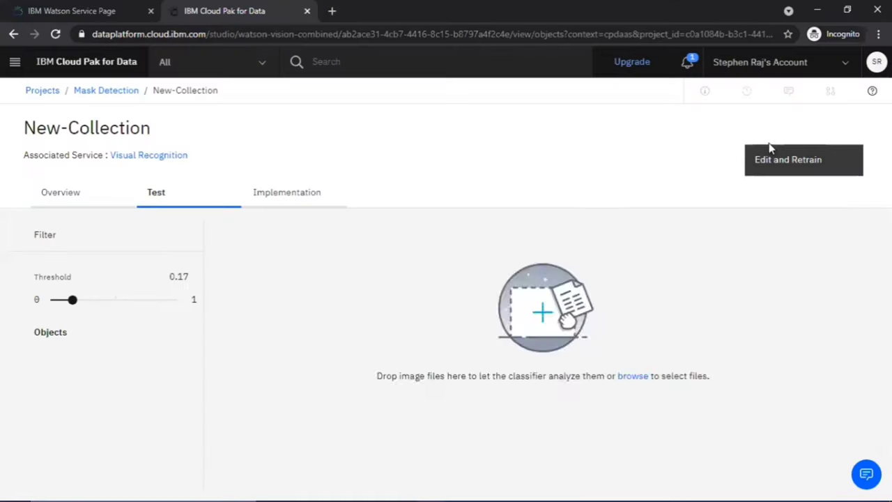
Set the detection threshold to 0.22, leaving one Brain-Tumor at 0.49, and view API snippets
scroll(472, 309, "down", 2)
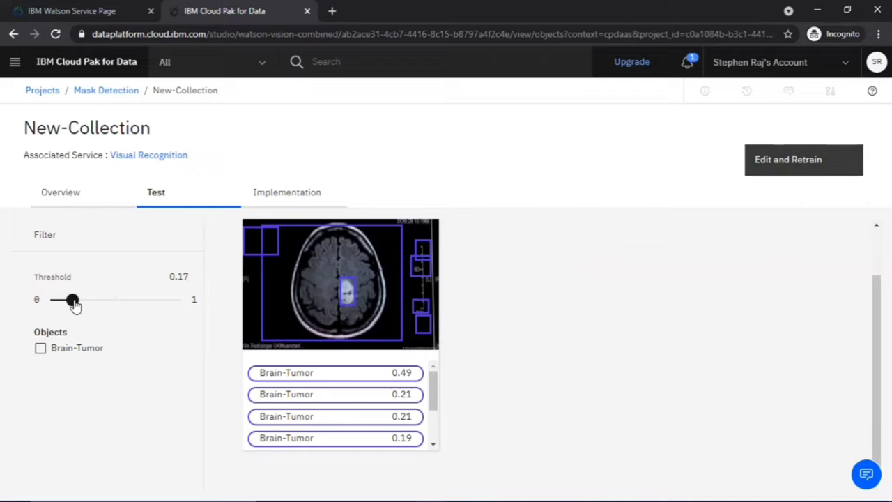
left_click_drag(73, 300, 80, 303)
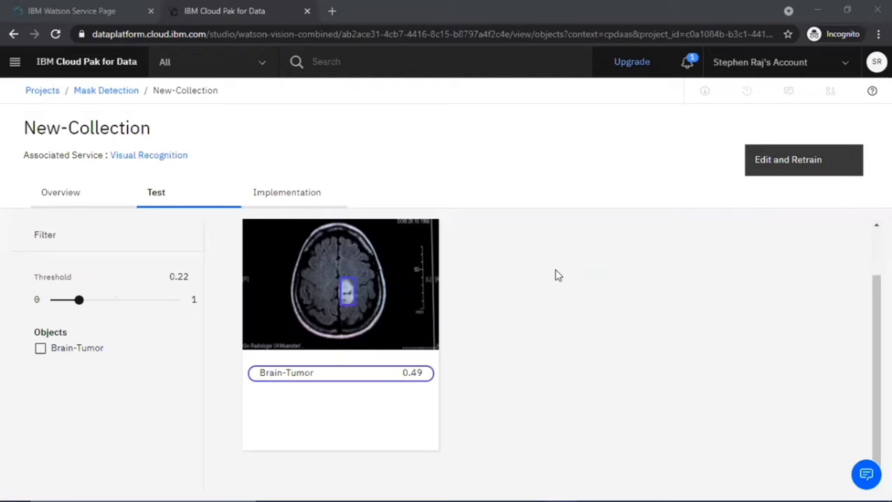
left_click(302, 193)
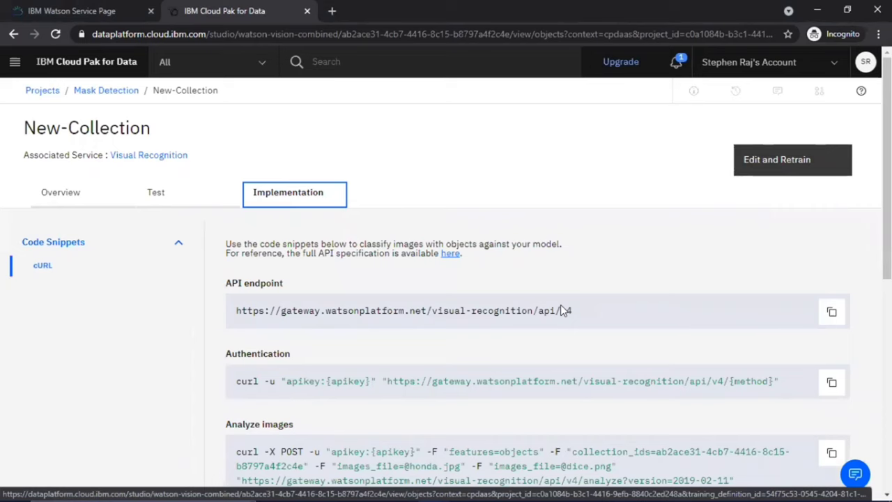
Scroll through the Implementation page's Form parameters
scroll(563, 310, "down", 5)
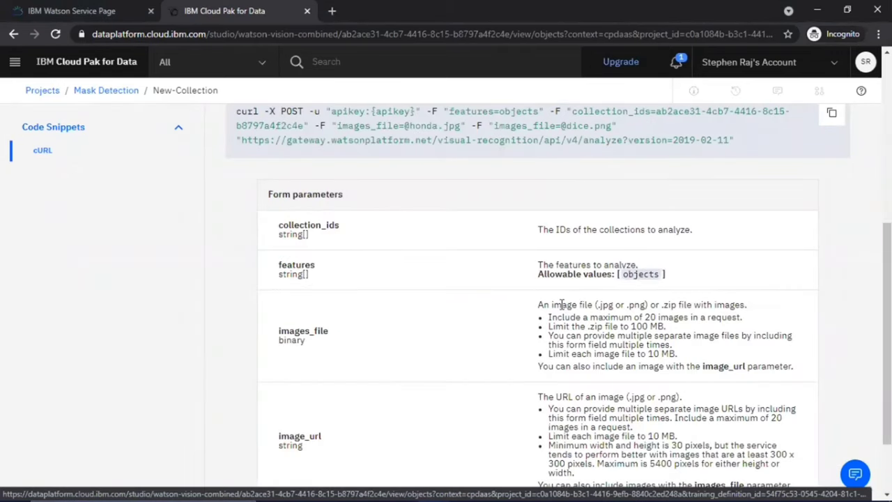
scroll(562, 305, "up", 5)
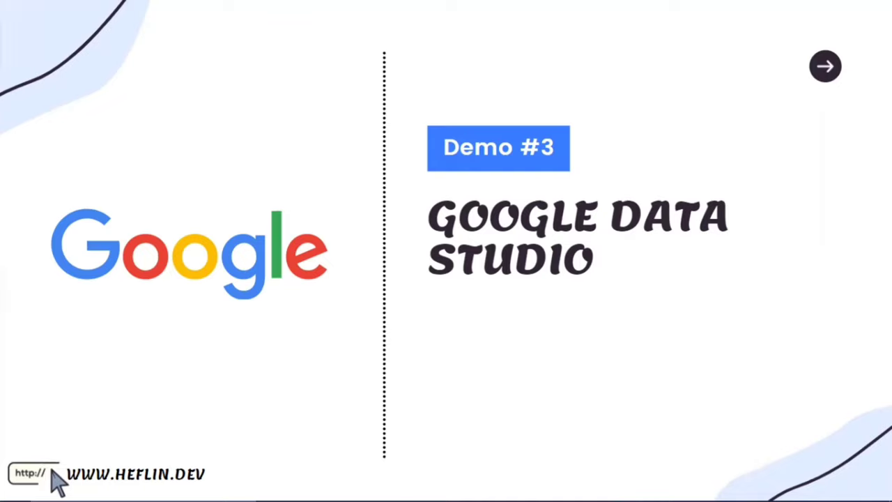
In the Excel workbook, review the headers from Province_State through Confirmed
key("alt+Tab")
key("alt+Tab")
key("alt+Tab")
key("alt+shift+Tab")
scroll(351, 360, "up", 20)
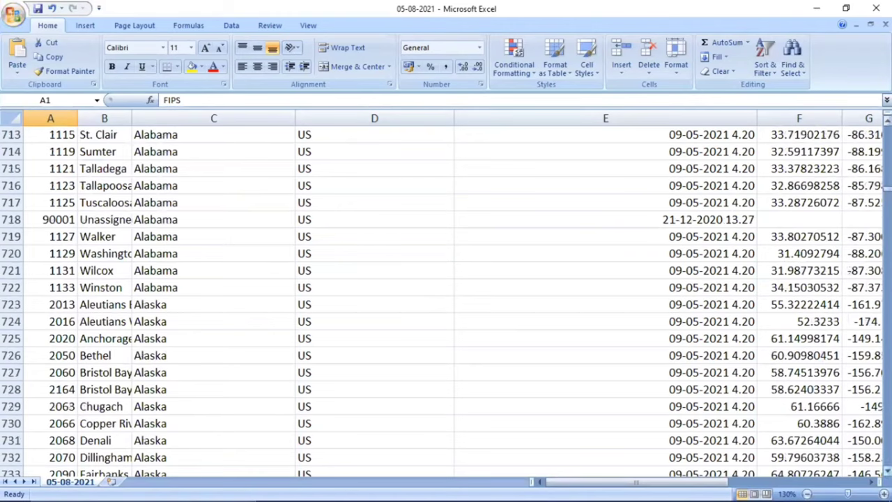
left_click_drag(887, 185, 887, 133)
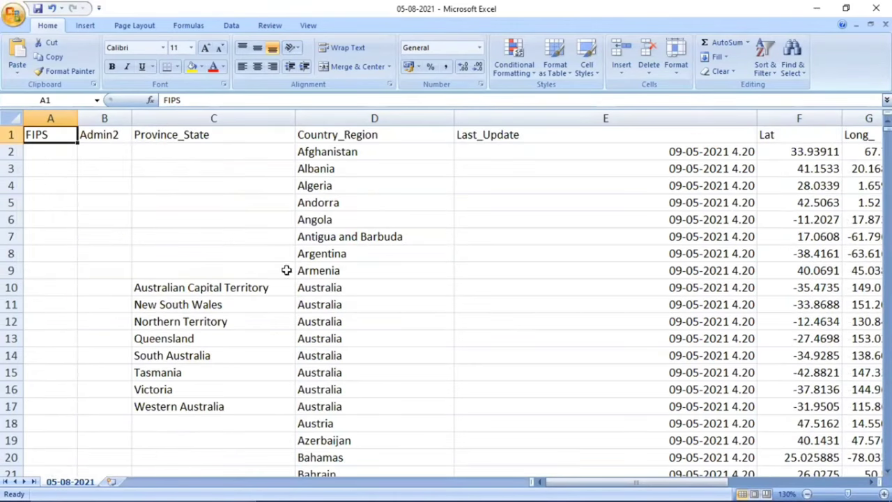
left_click(186, 139)
key("Right")
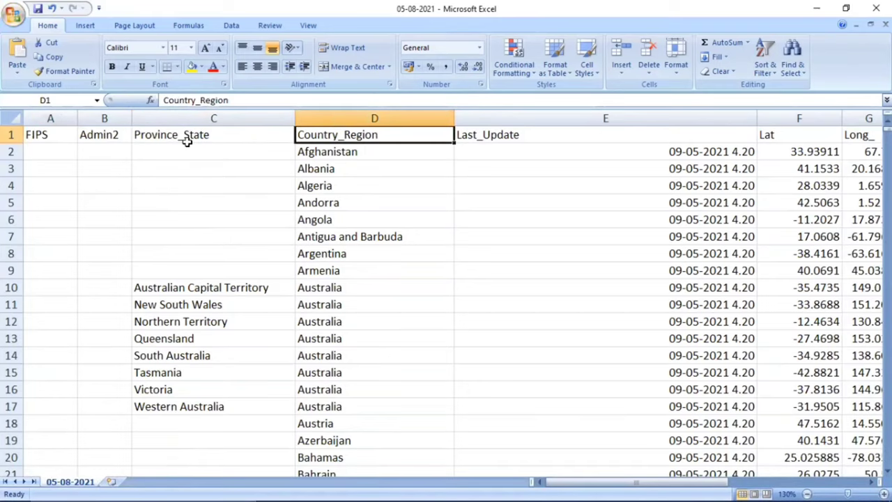
key("Right")
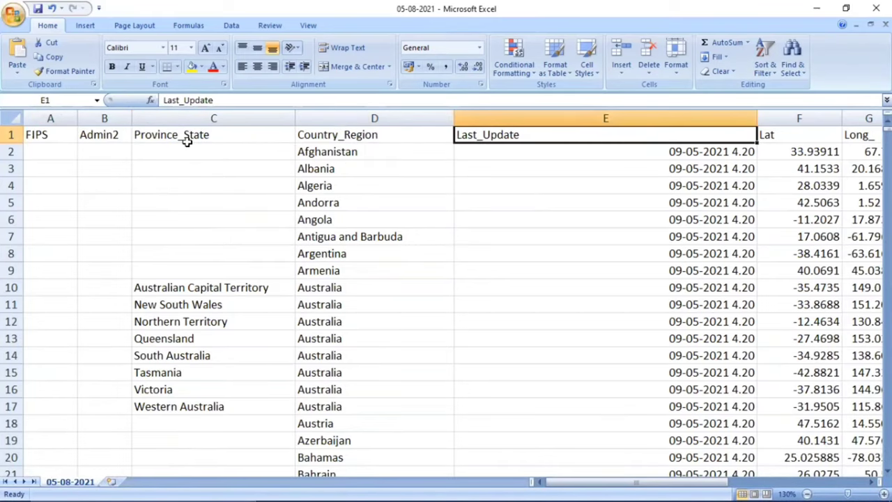
key("Right")
key("Right")
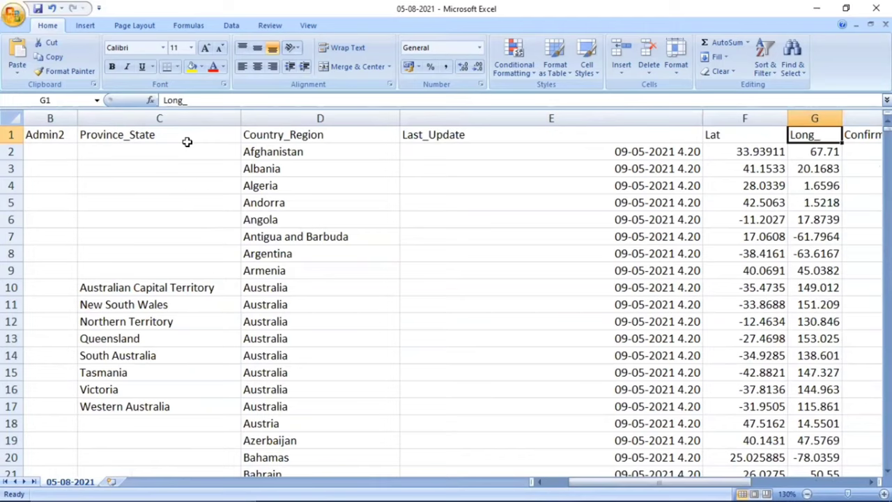
key("Right")
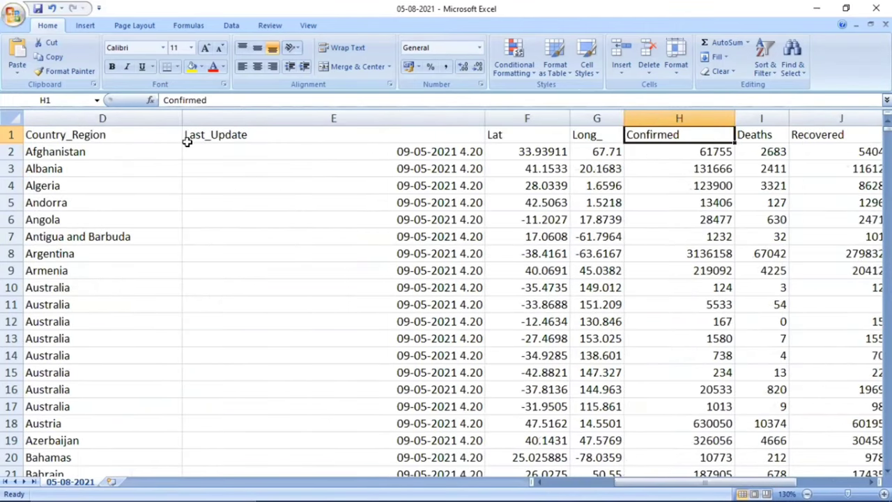
Review the headers from Deaths to Case_Fatality_Ratio, return to A1, then bring up Notepad
key("Right")
key("Right")
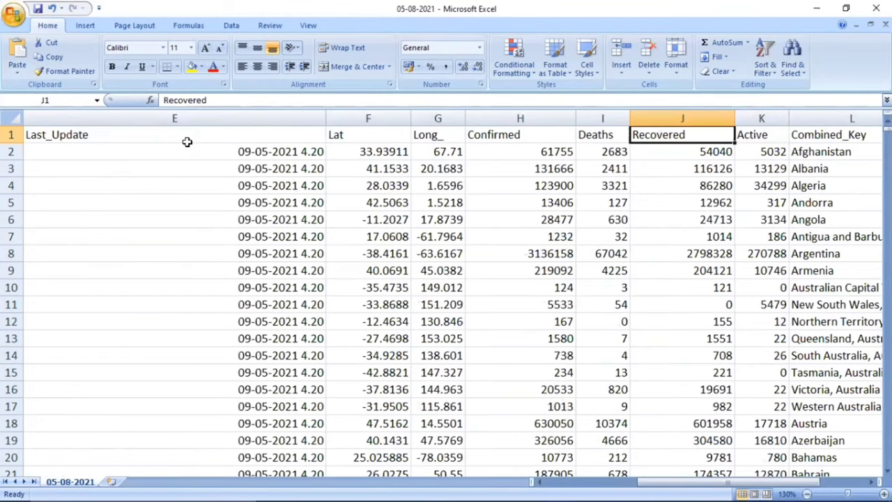
key("Right")
key("Right")
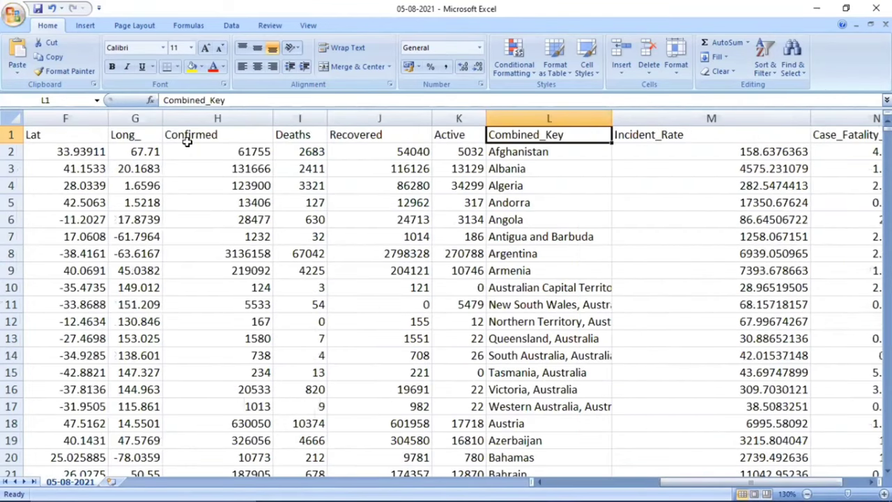
key("Right")
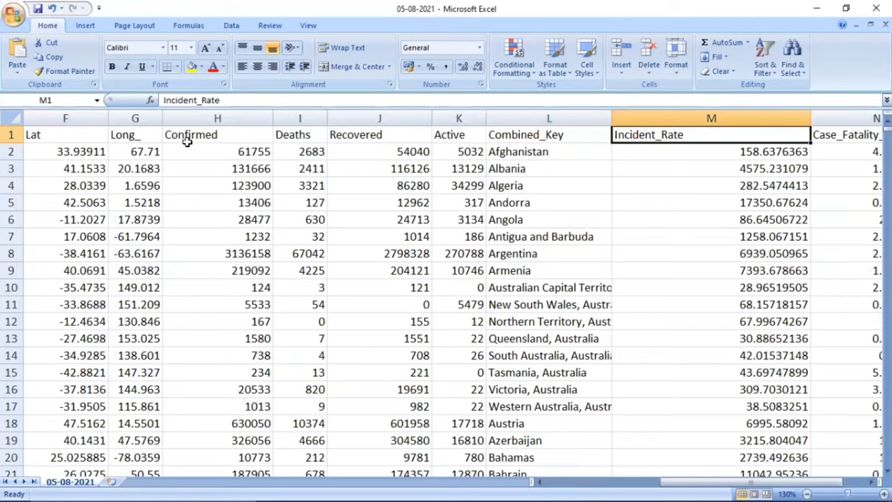
key("Right")
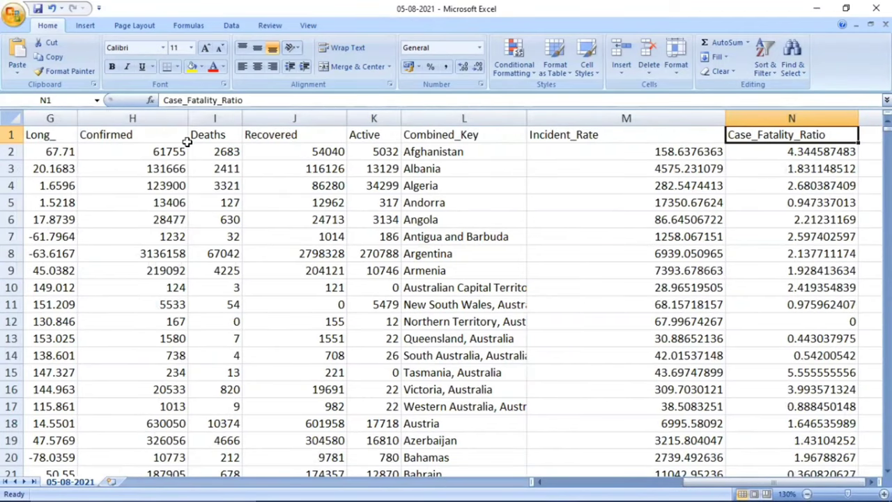
key("Left")
key("Home")
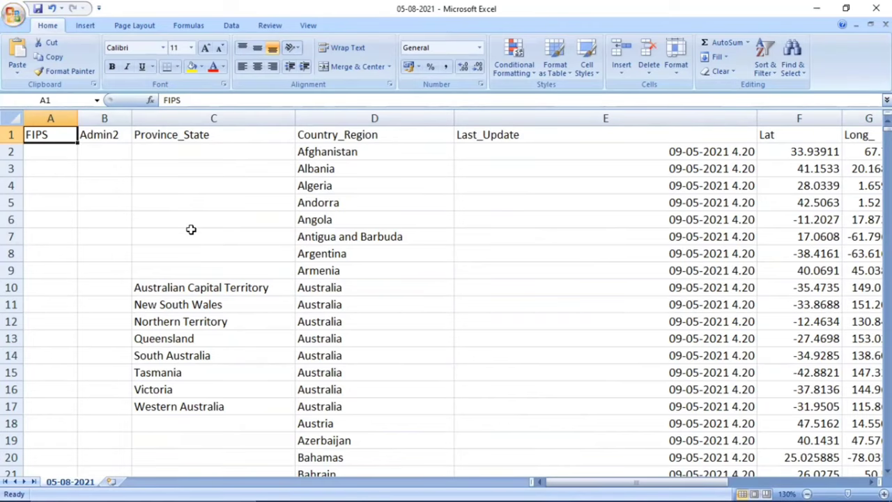
scroll(191, 230, "down", 3)
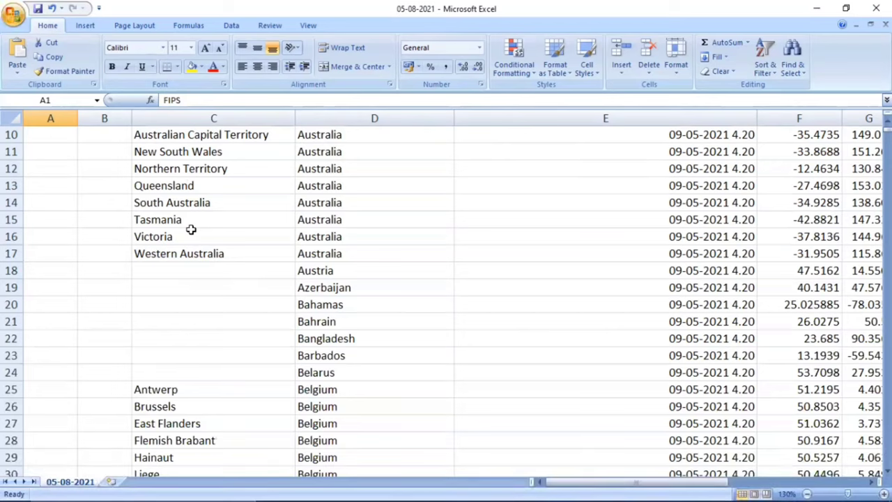
key("alt+Tab")
key("alt+Tab")
key("alt+Tab")
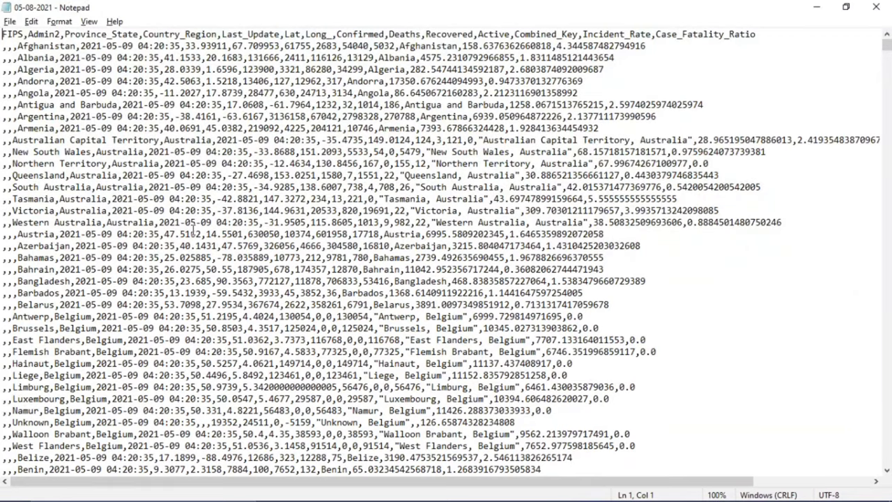
Select the CSV header line, then the empty leading comma fields of the Algeria line
key("shift+End")
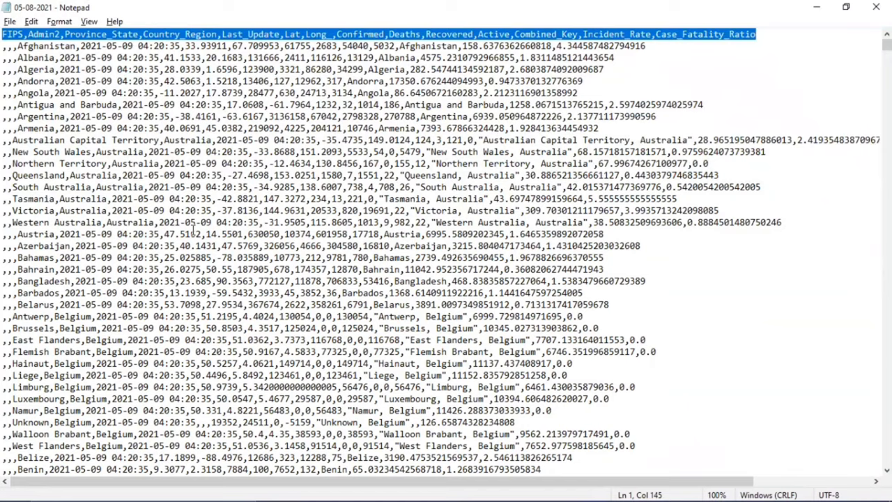
key("Down")
key("Right")
key("shift+Right")
key("shift+Right")
key("shift+Right")
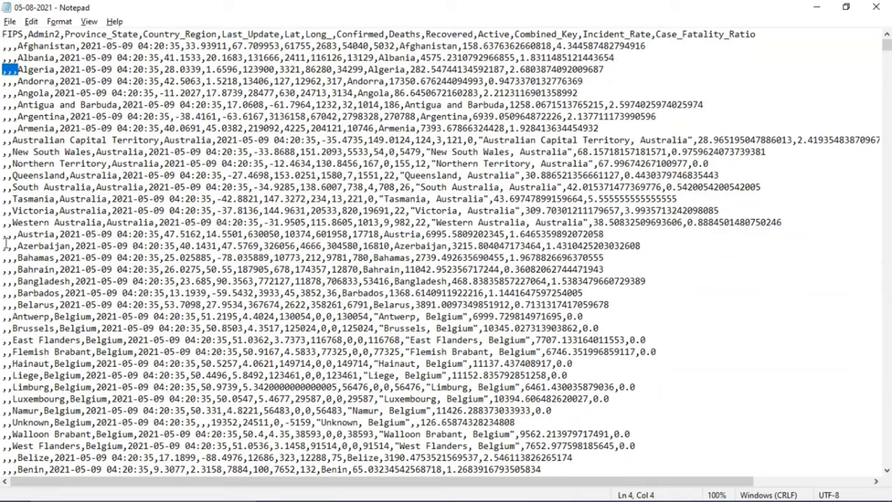
left_click(34, 117)
Scroll through the CSV data, then bring the Google Data Studio browser window forward
scroll(33, 116, "down", 1)
scroll(35, 112, "down", 20)
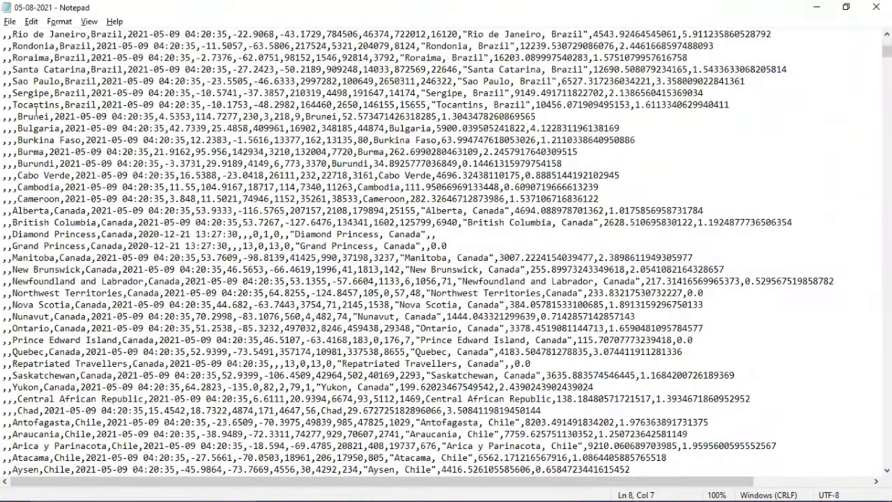
scroll(35, 111, "down", 15)
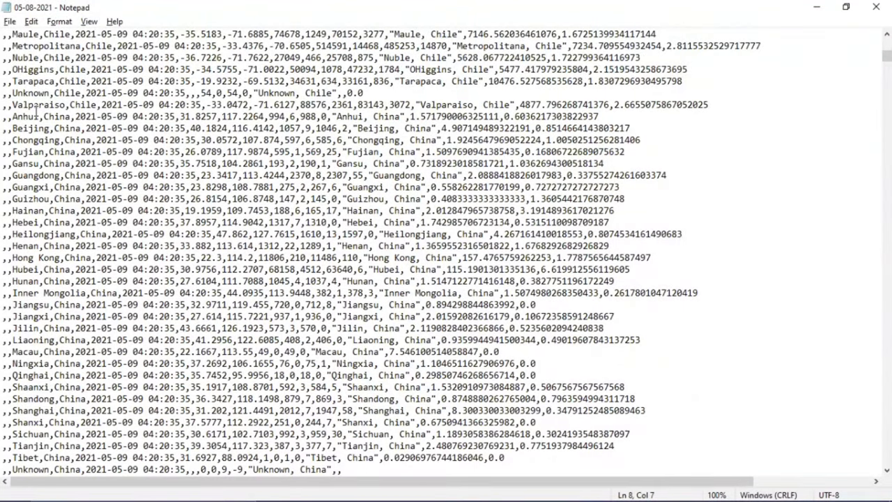
scroll(35, 112, "up", 20)
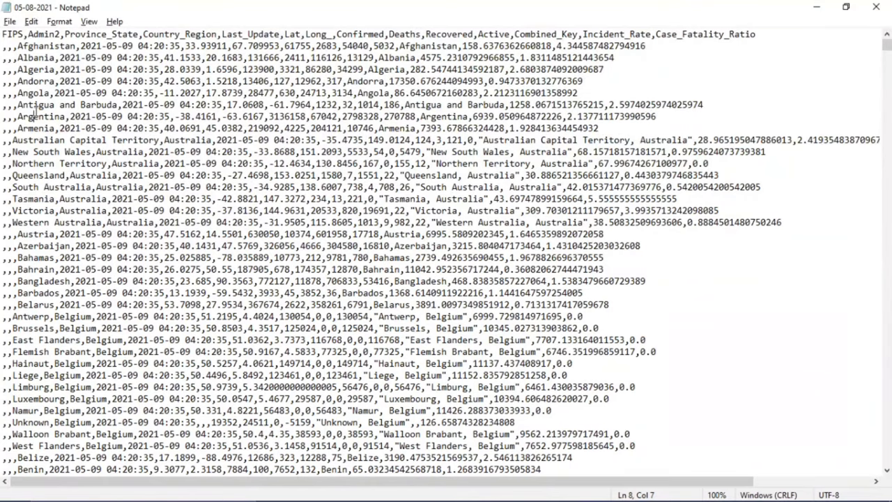
key("alt+Tab")
key("Tab")
key("Tab")
key("Tab")
key("Tab")
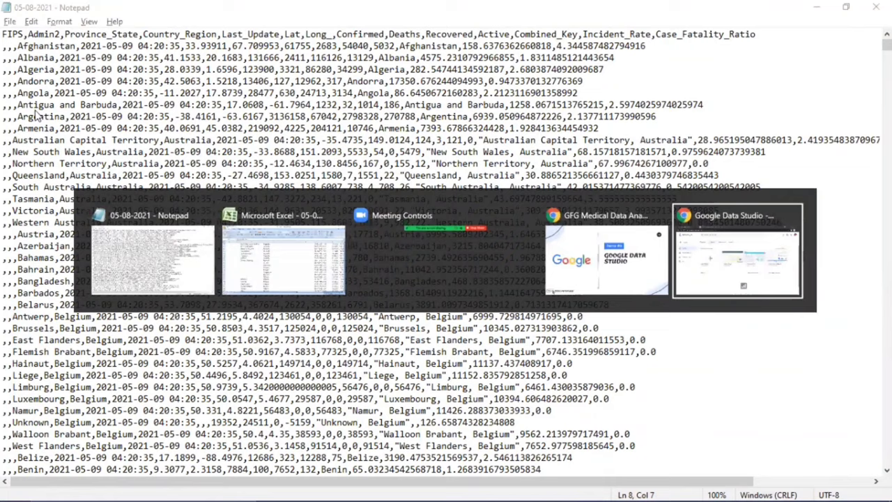
key("shift+Tab")
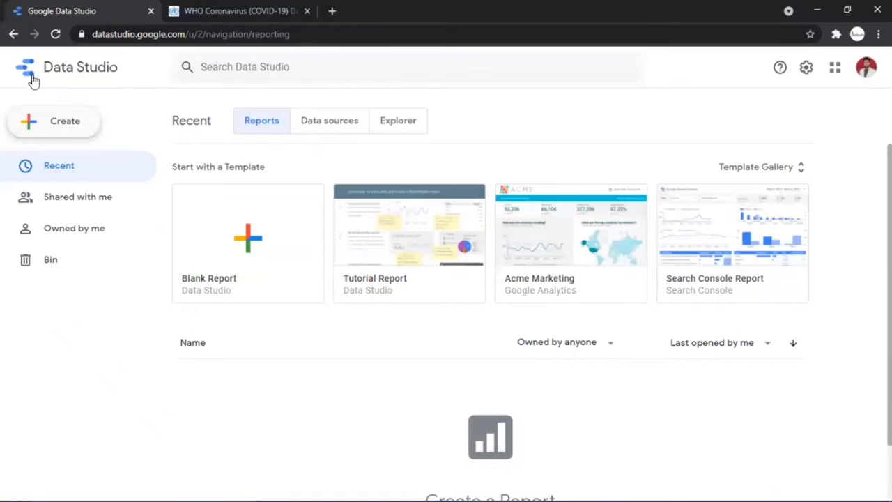
Scroll through the WHO Coronavirus dashboard to its regional case chart
left_click(241, 11)
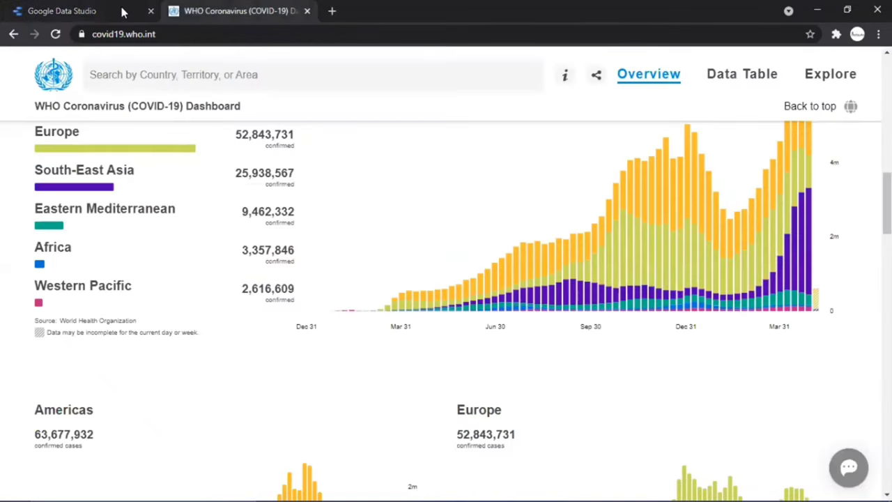
scroll(294, 292, "up", 5)
scroll(294, 293, "up", 5)
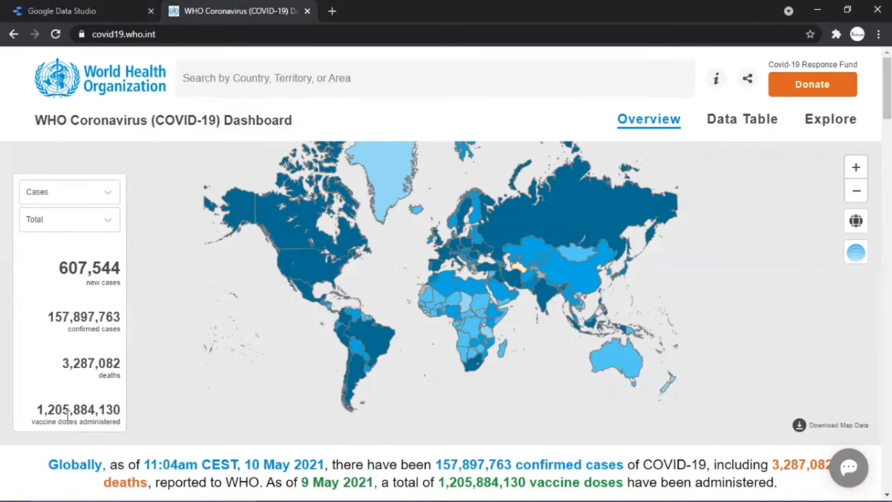
scroll(201, 399, "down", 7)
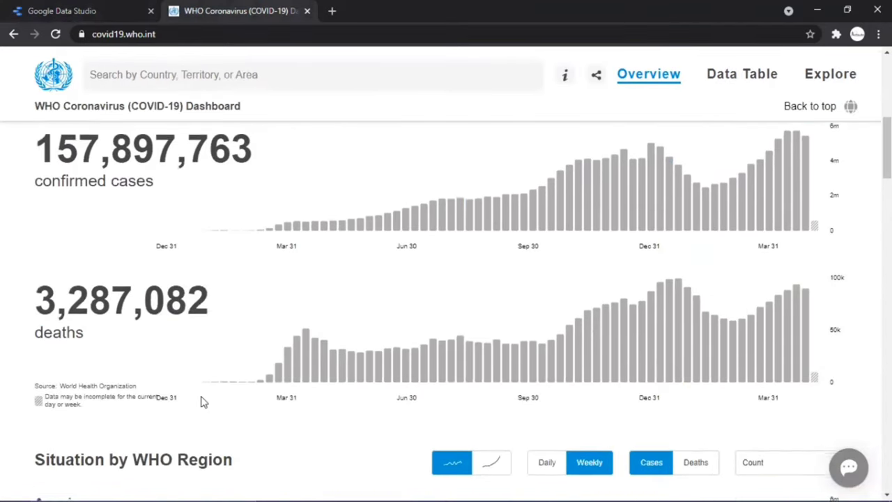
scroll(201, 402, "down", 4)
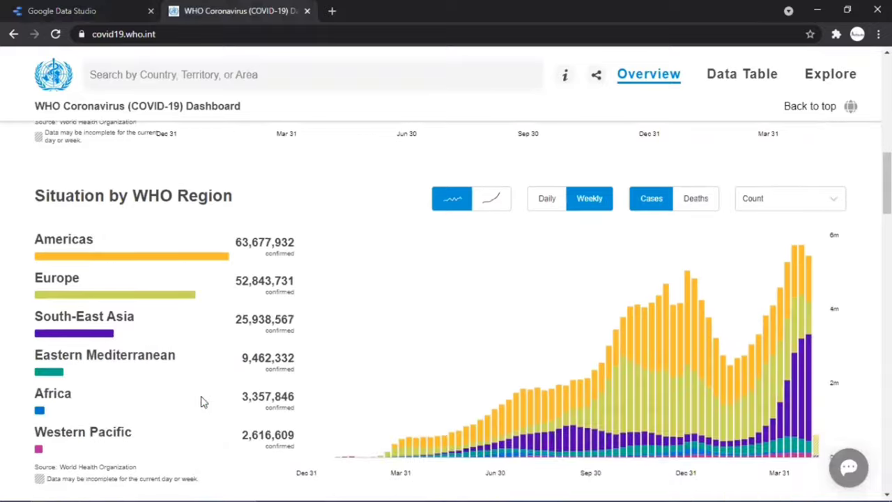
scroll(201, 403, "down", 1)
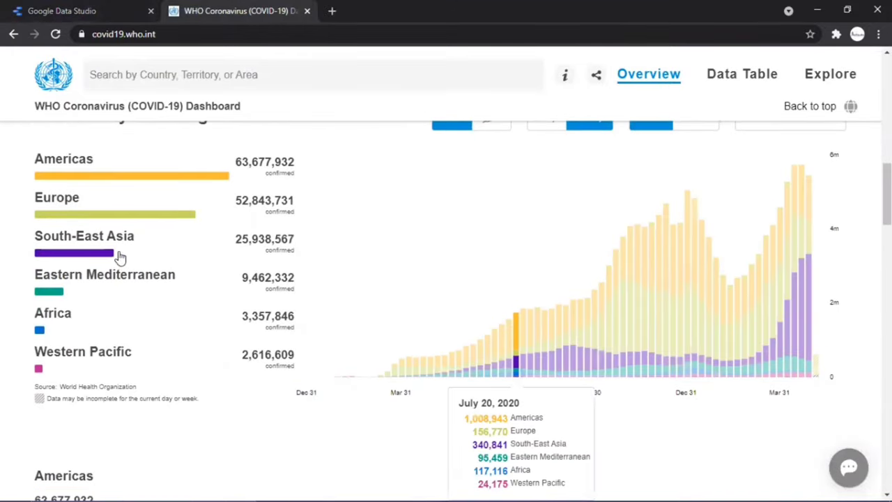
Highlight the South-East Asia, Europe and Americas series, then return to the Data Studio tab
left_click(109, 253)
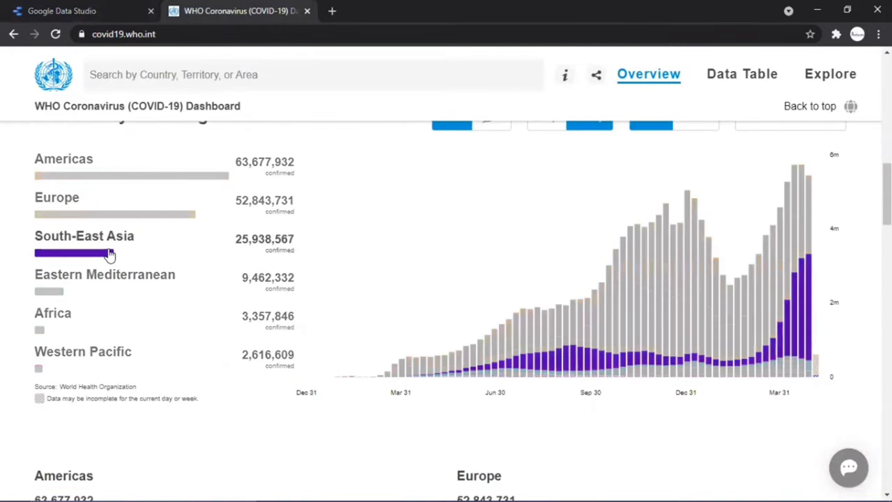
left_click(101, 214)
left_click(96, 179)
scroll(96, 180, "down", 1)
left_click(97, 180)
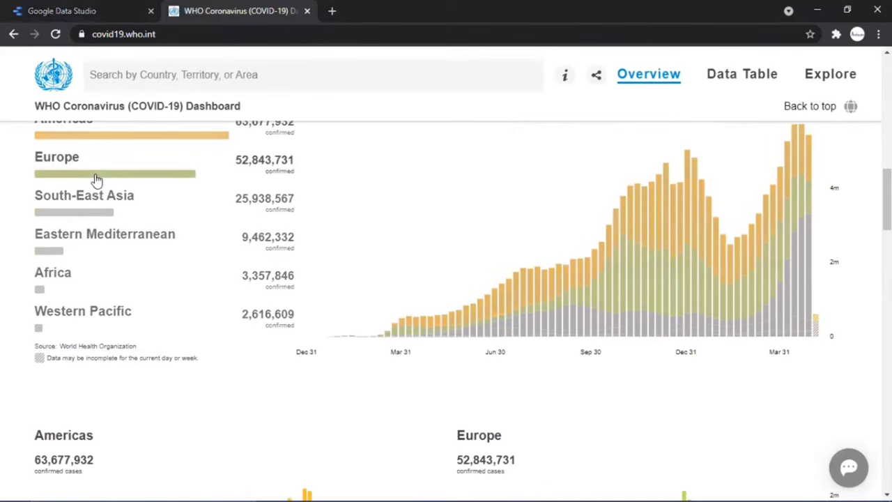
scroll(97, 179, "down", 1)
left_click(96, 180)
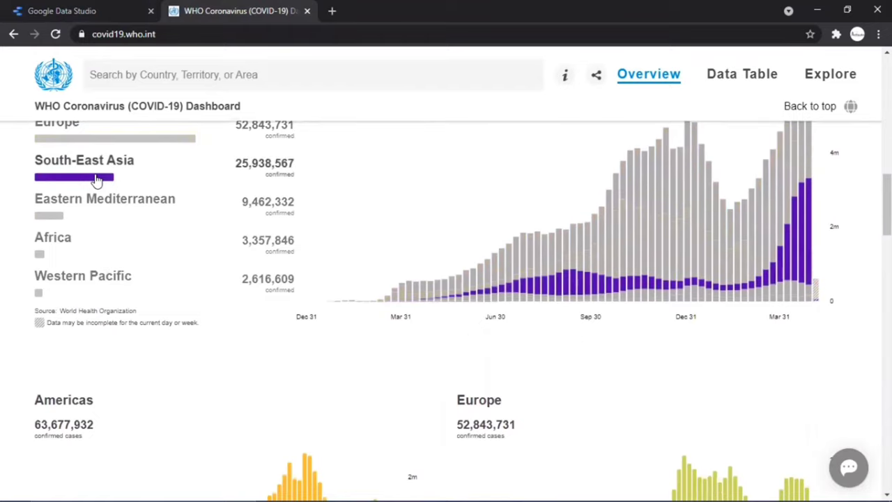
scroll(96, 180, "up", 2)
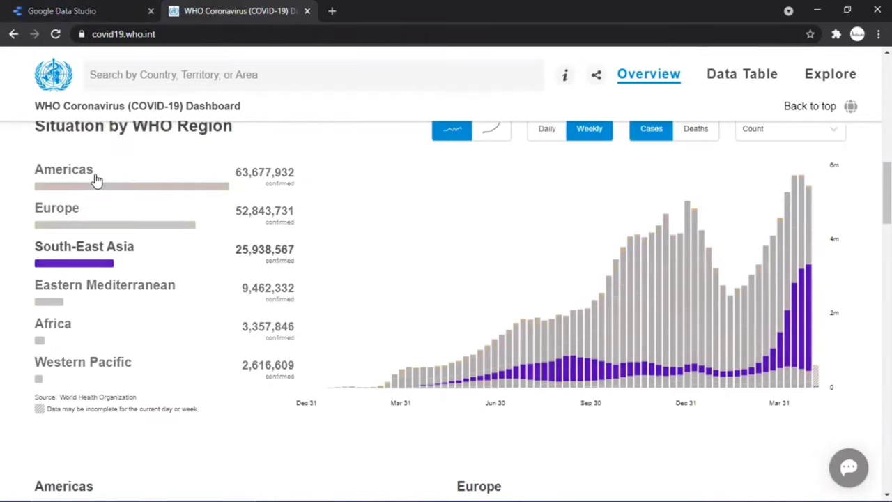
left_click(96, 179)
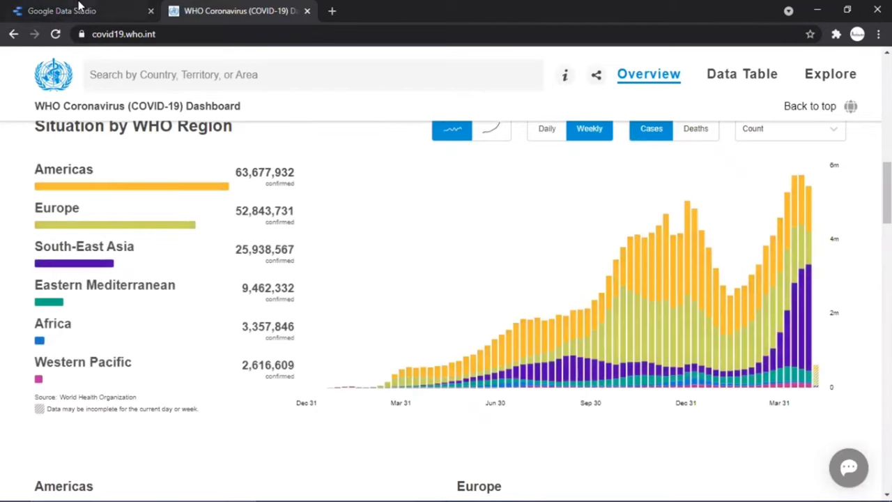
left_click(82, 8)
left_click(120, 34)
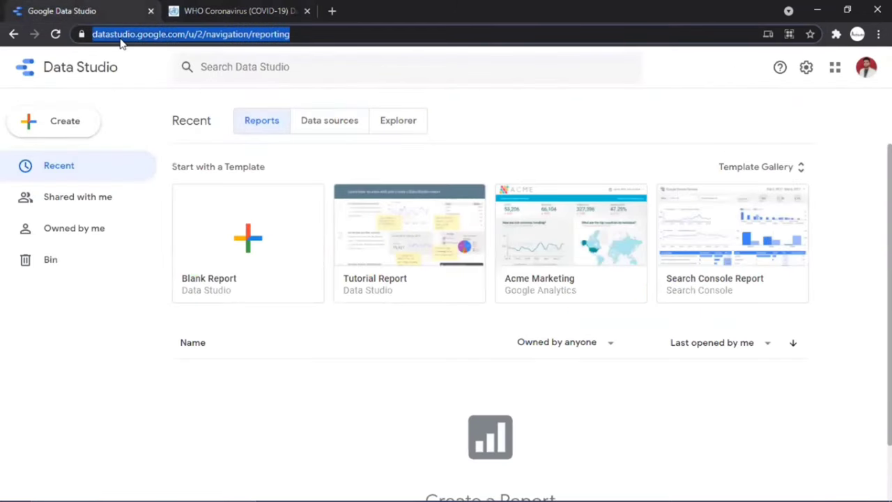
Load the Data Studio home page from the address bar and start a Blank Report
left_click(121, 39)
triple_click(122, 39)
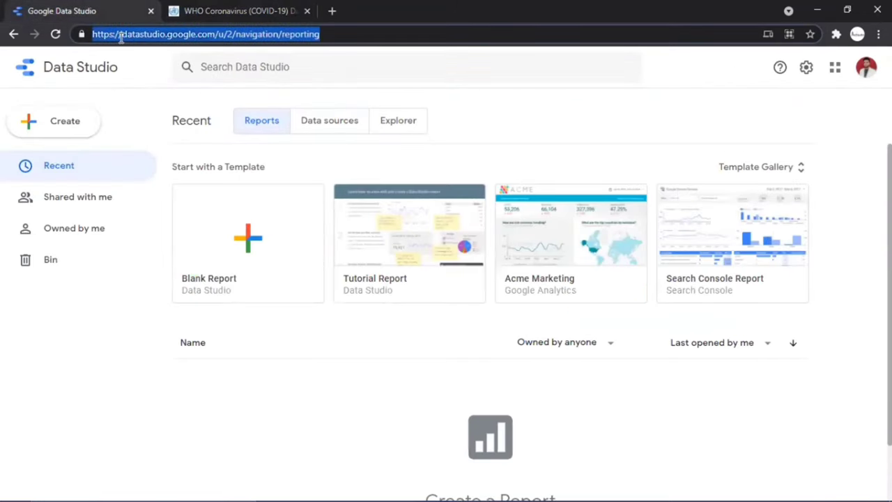
key("BackSpace")
type("data")
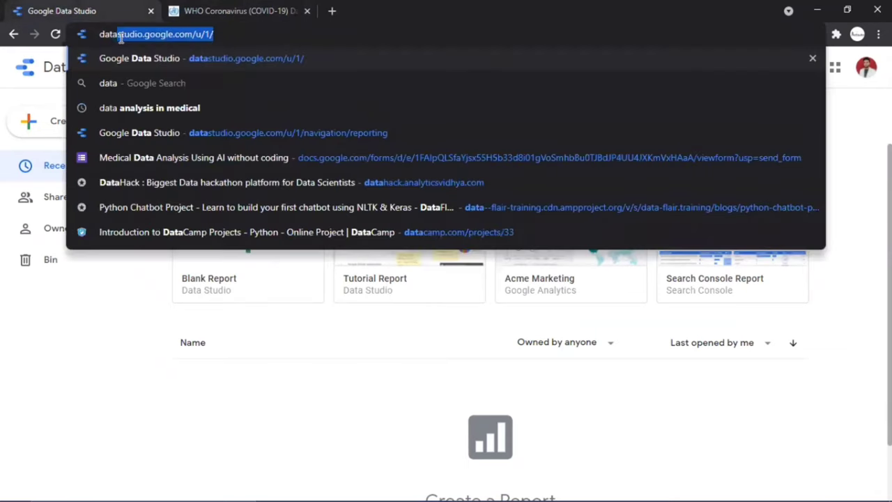
key("Right")
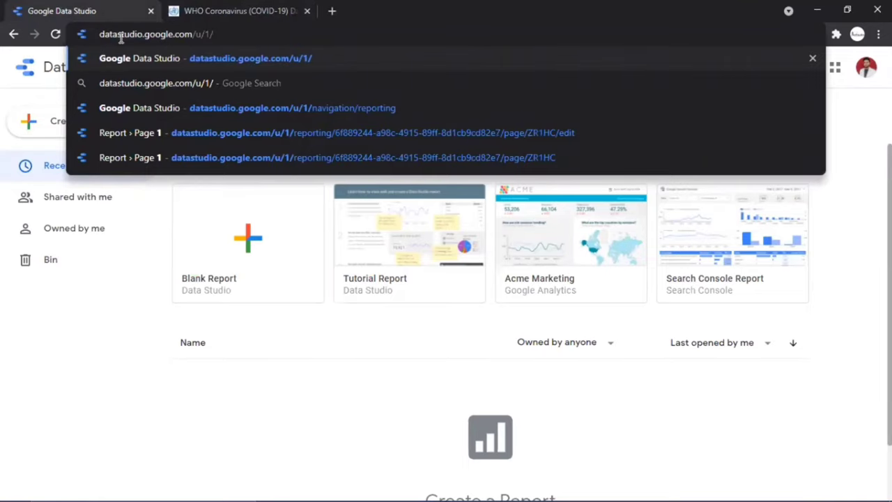
key("Return")
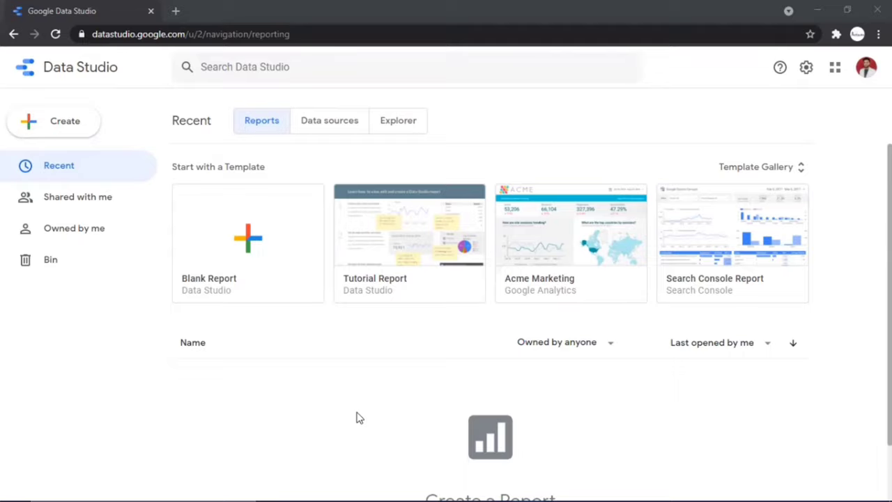
left_click(297, 282)
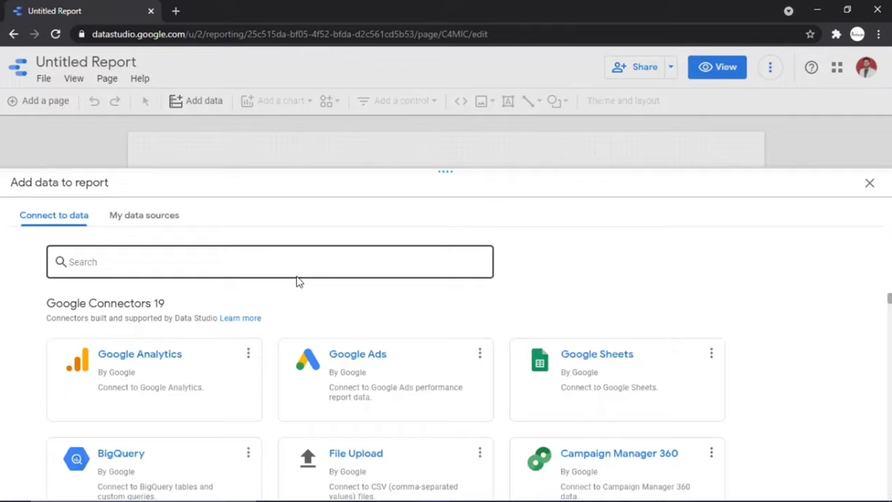
Upload 05-08-2021.csv with the File Upload connector and add it as a data set
left_click(339, 459)
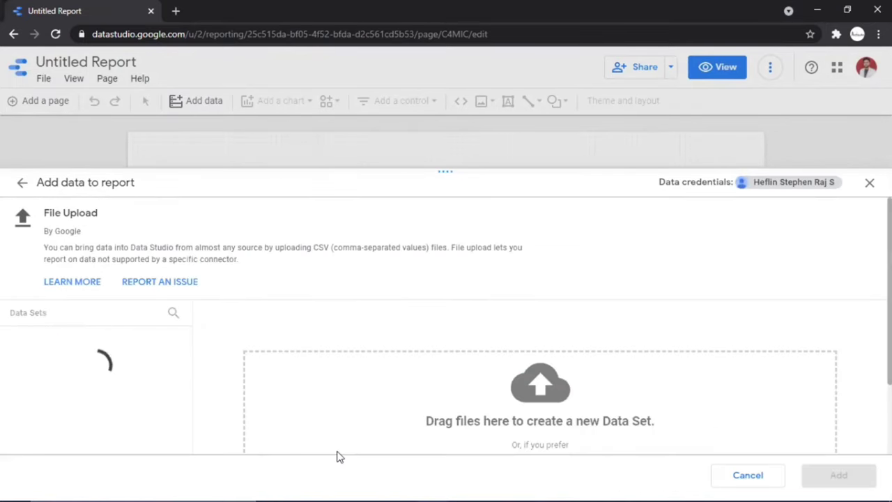
scroll(357, 412, "down", 3)
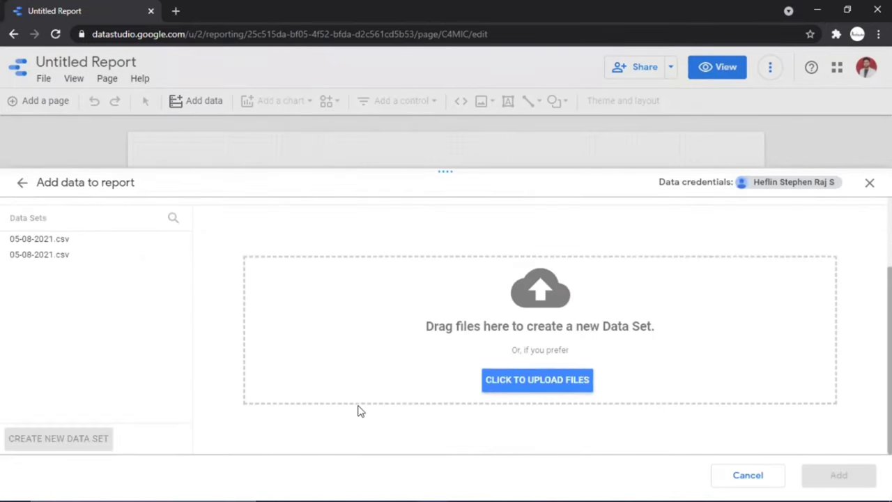
left_click(511, 388)
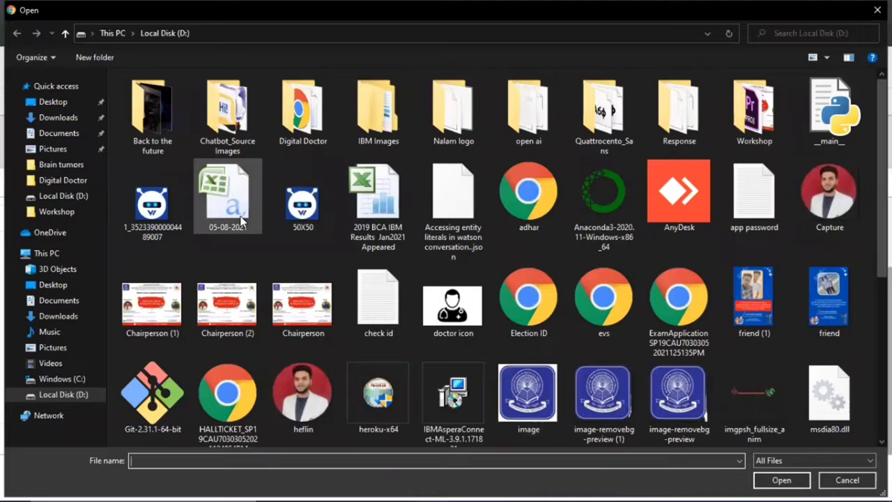
double_click(242, 221)
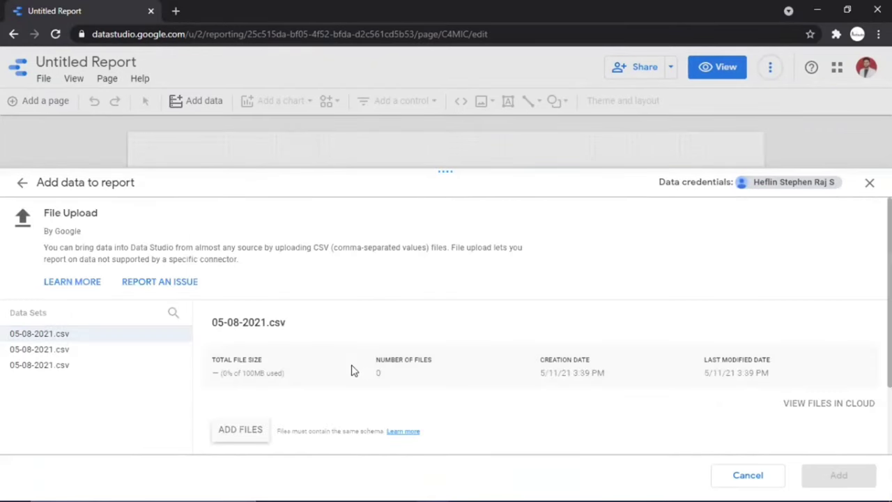
scroll(352, 370, "down", 2)
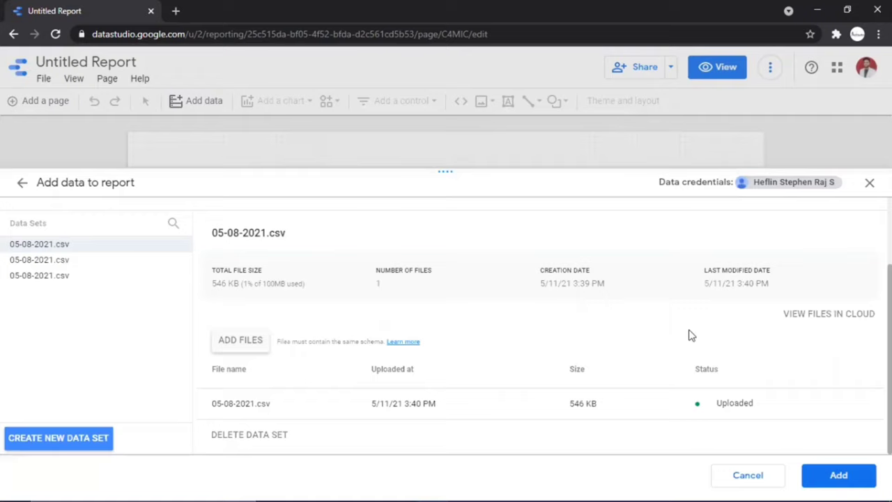
left_click(852, 481)
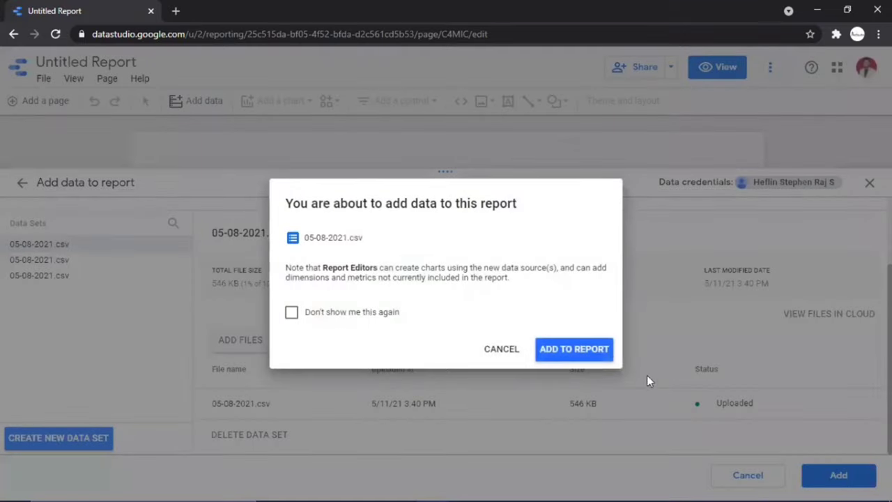
Confirm adding the 05-08-2021.csv data to the report
left_click(608, 358)
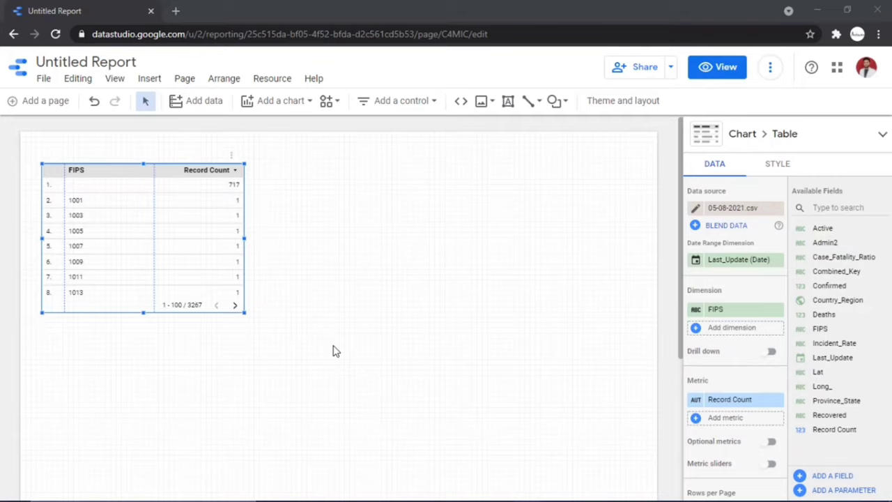
Switch the table's dimension from FIPS to Country_Region and its metric from Record Count to Confirmed
left_click(731, 318)
type("co")
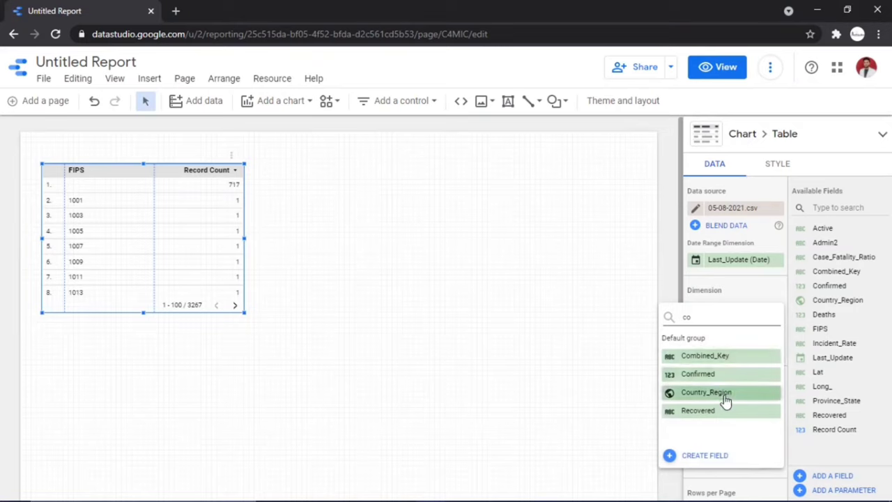
left_click(725, 393)
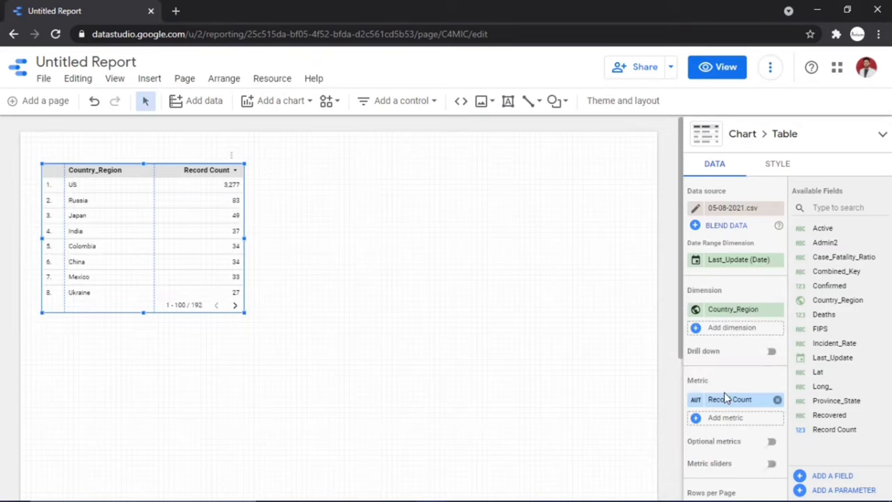
left_click(722, 401)
type("conf")
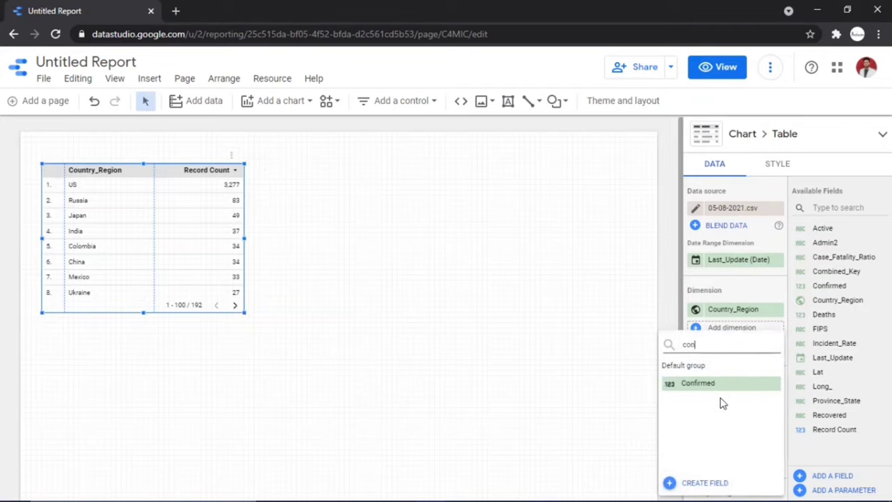
left_click(717, 384)
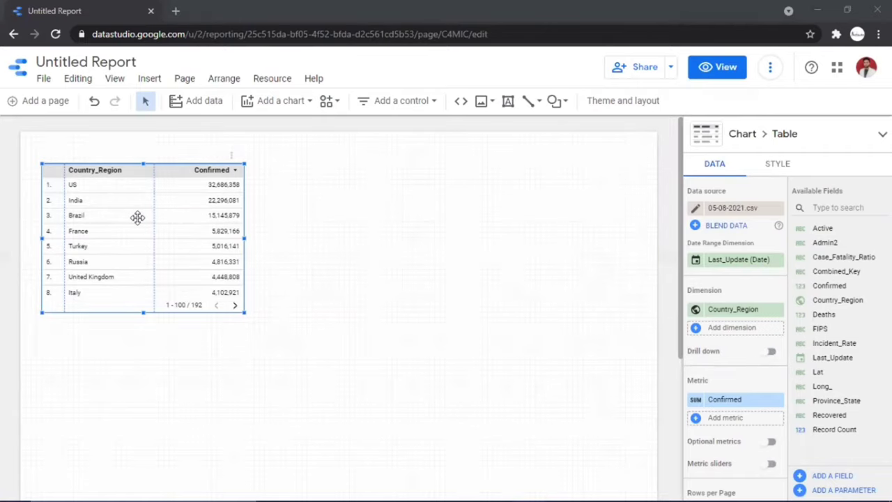
left_click(264, 106)
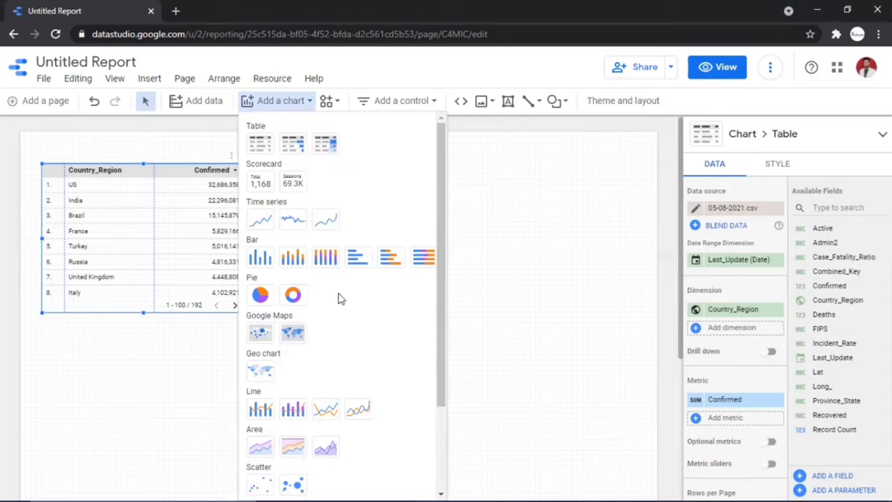
left_click(258, 296)
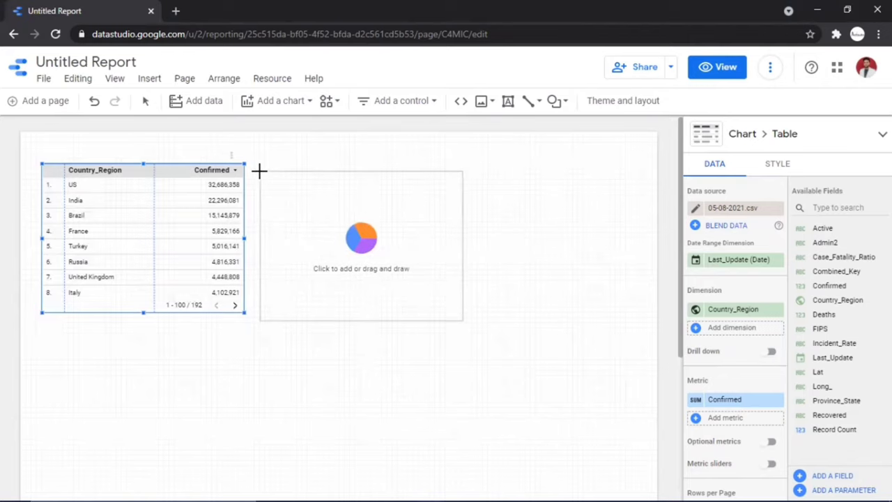
left_click(257, 166)
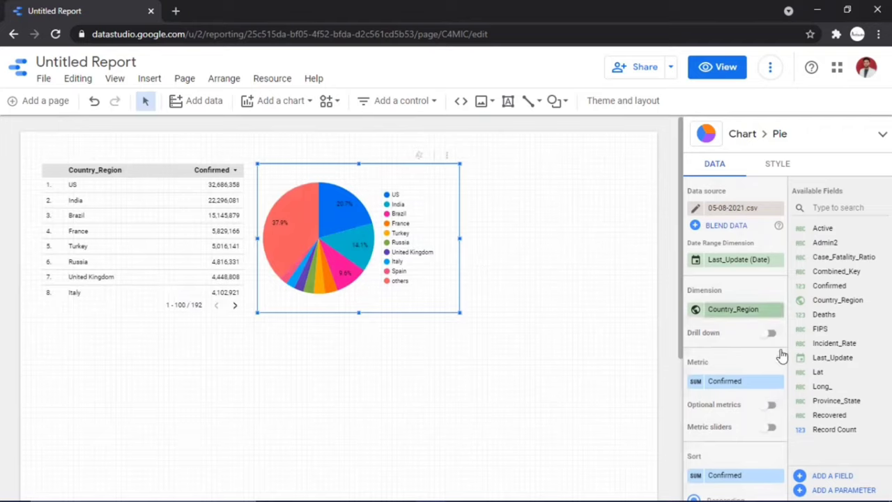
left_click(721, 380)
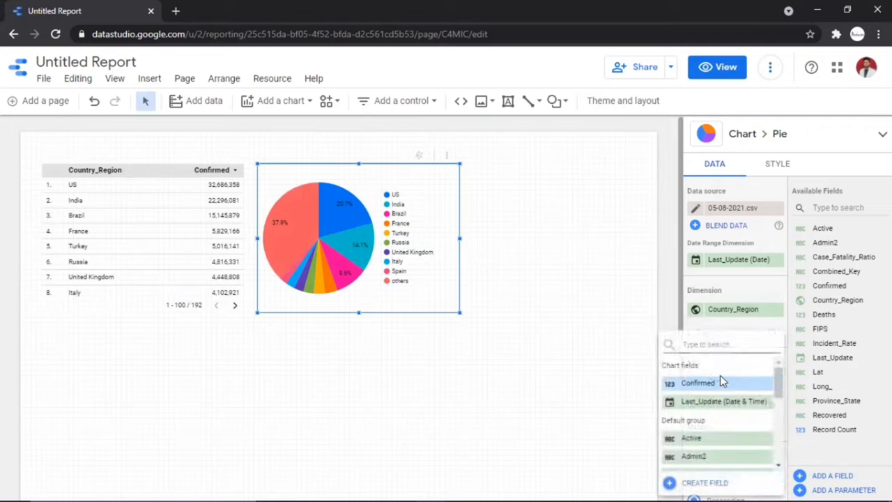
type("de")
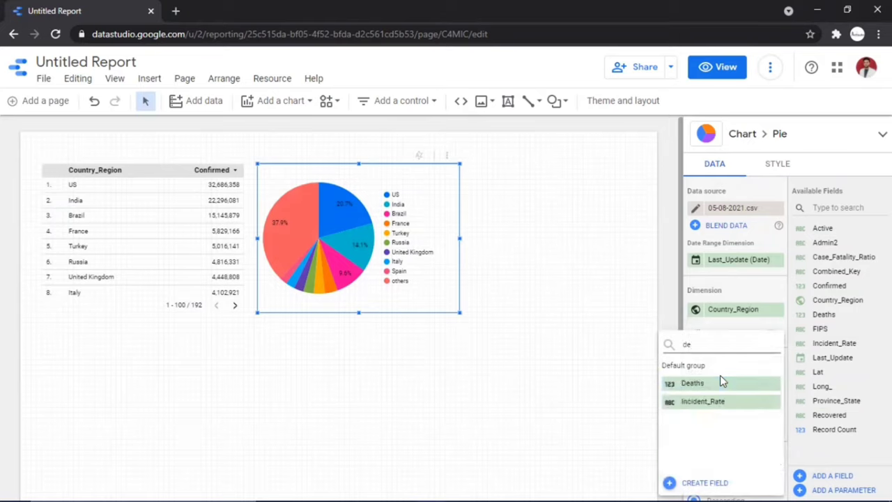
left_click(718, 387)
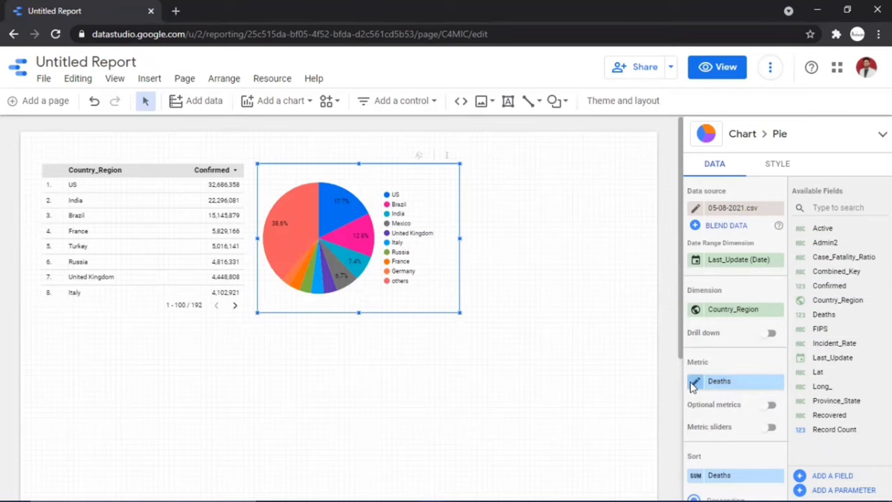
left_click(695, 383)
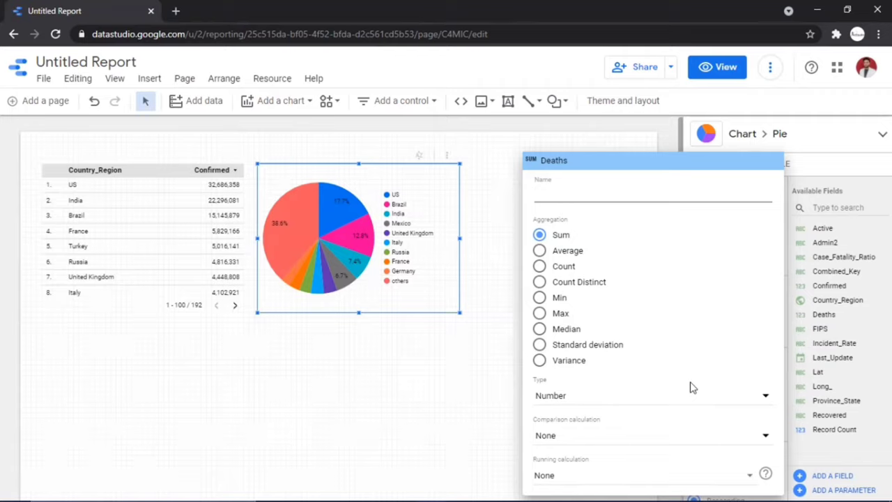
left_click(488, 353)
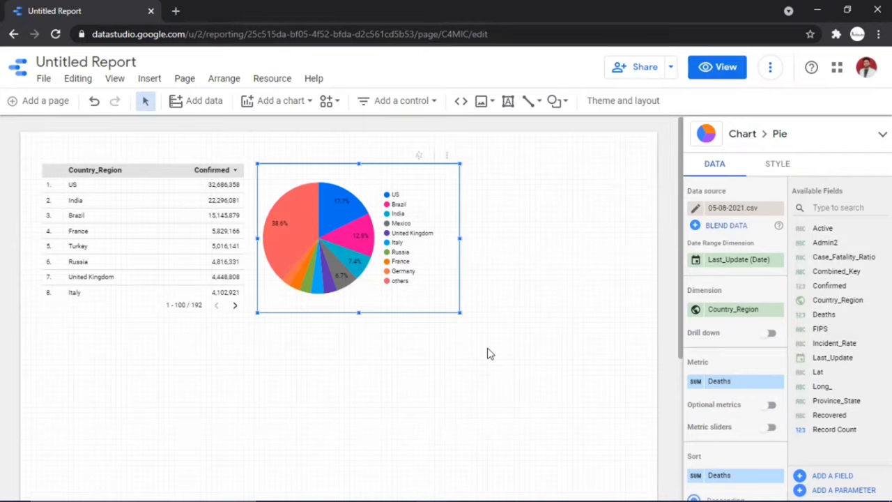
Set the pie chart's legend font size to 14px
left_click(780, 168)
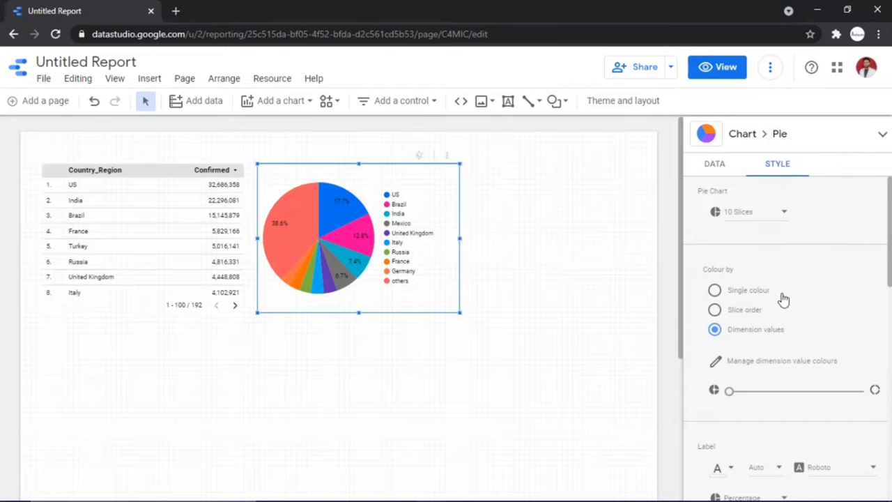
scroll(783, 298, "down", 4)
scroll(783, 299, "down", 3)
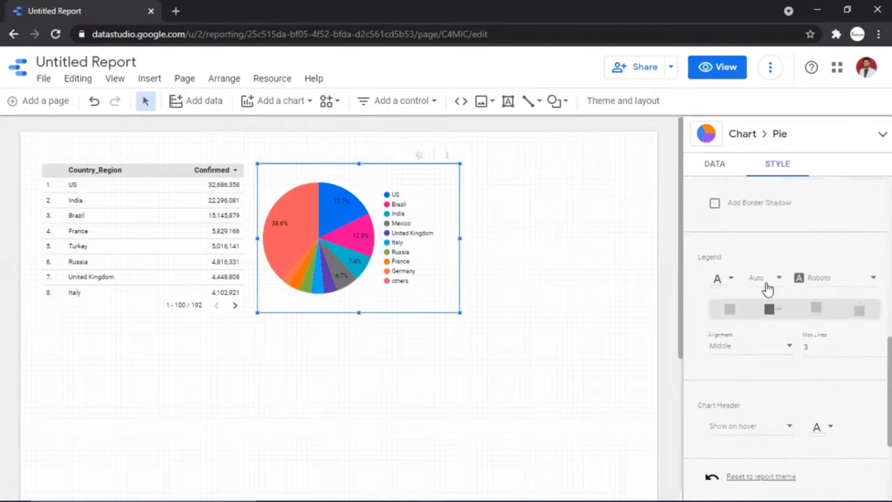
left_click(768, 287)
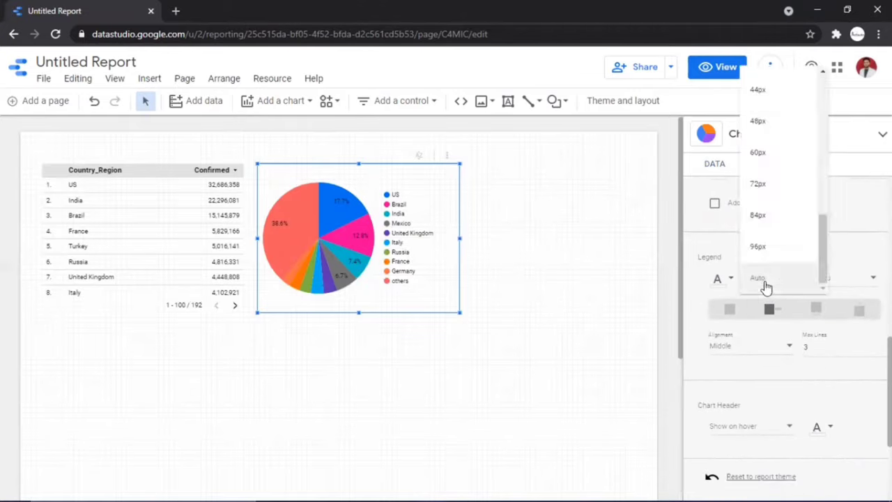
scroll(764, 238, "up", 5)
left_click(765, 237)
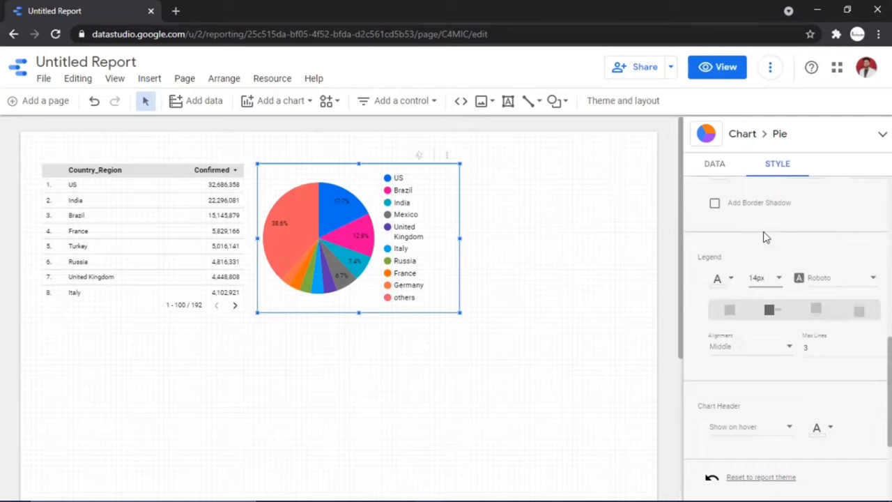
Move the pie chart right and down, and the Confirmed table further down
left_click_drag(408, 232, 447, 274)
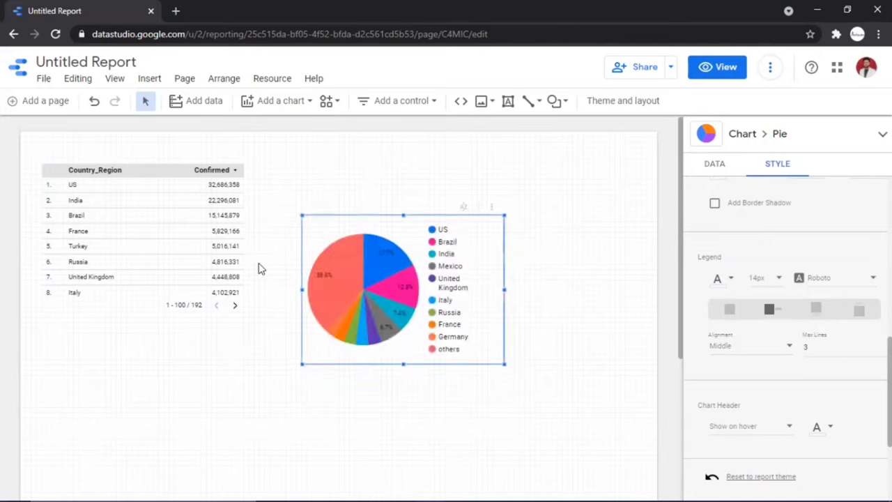
left_click_drag(212, 239, 213, 289)
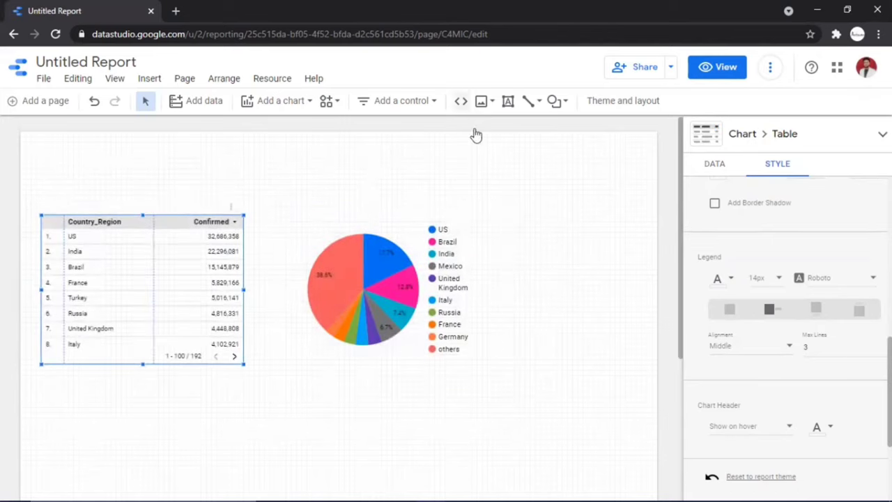
left_click(507, 102)
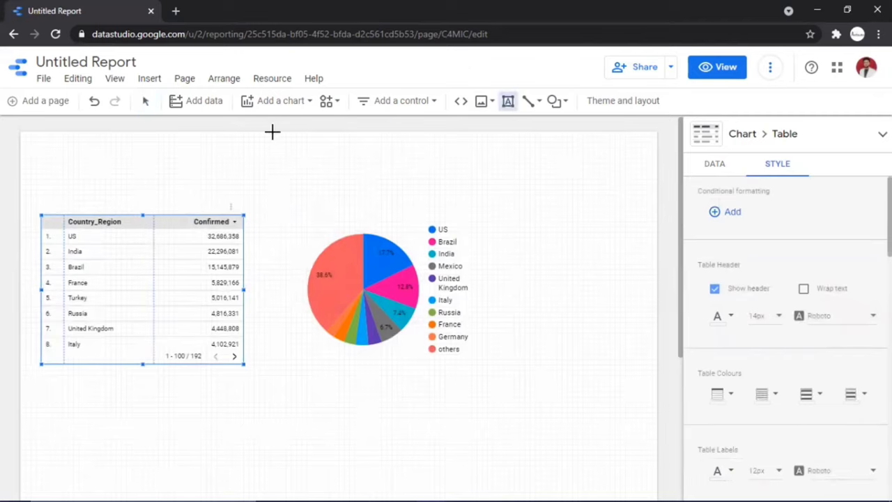
Add a text box at the top left reading "Covid analysis of April 5 2021"
left_click(51, 155)
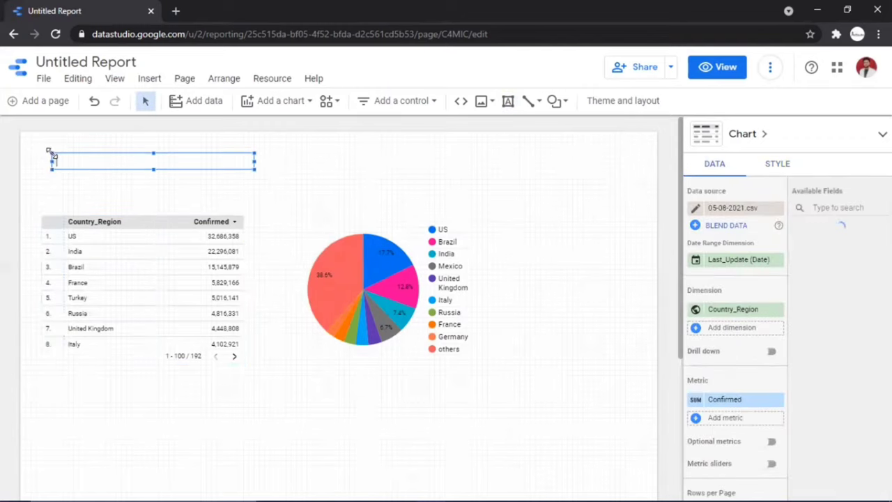
type("Covid")
right_click(64, 162)
key("Escape")
key("Escape")
double_click(92, 159)
type("v")
key("BackSpace")
type("analysis of")
type(" 5th Ag")
type("ust")
key("BackSpace")
key("BackSpace")
key("BackSpace")
key("BackSpace")
key("BackSpace")
key("BackSpace")
key("BackSpace")
key("BackSpace")
key("BackSpace")
key("BackSpace")
type("April 5 2021")
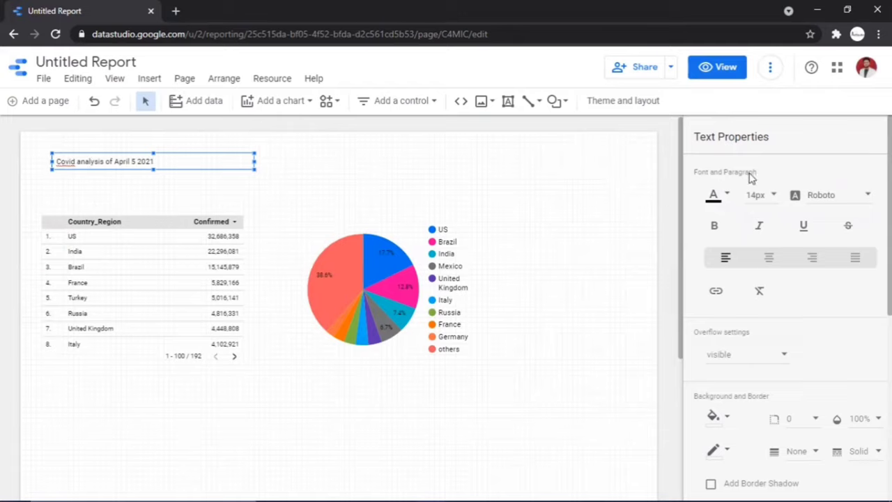
Make the title 28px, widen it to one line, and move it to the top left
key("ctrl+a")
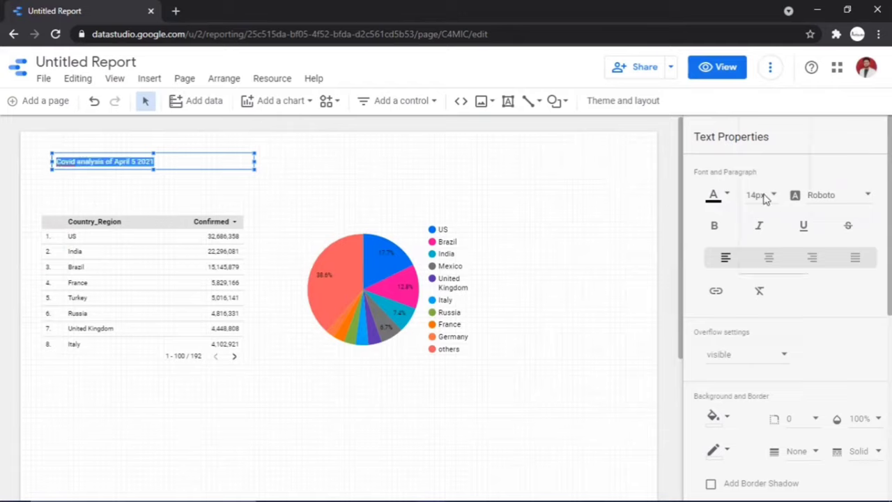
left_click(765, 195)
scroll(769, 244, "down", 3)
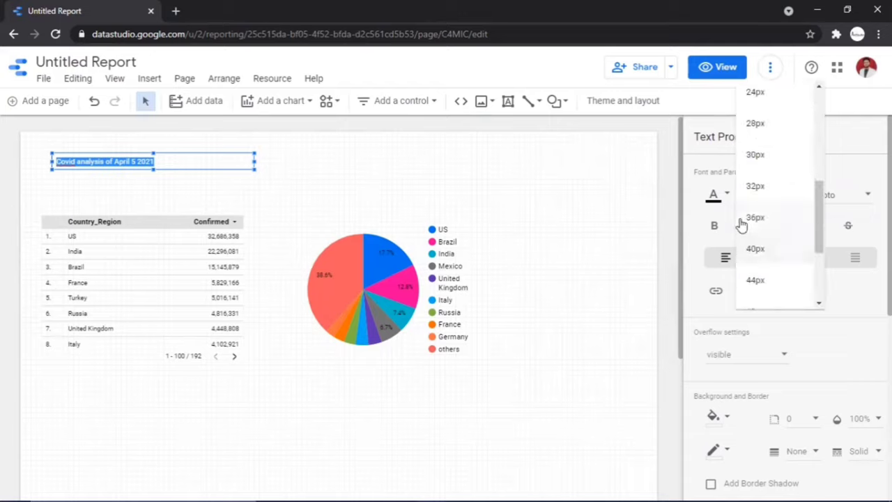
left_click(777, 123)
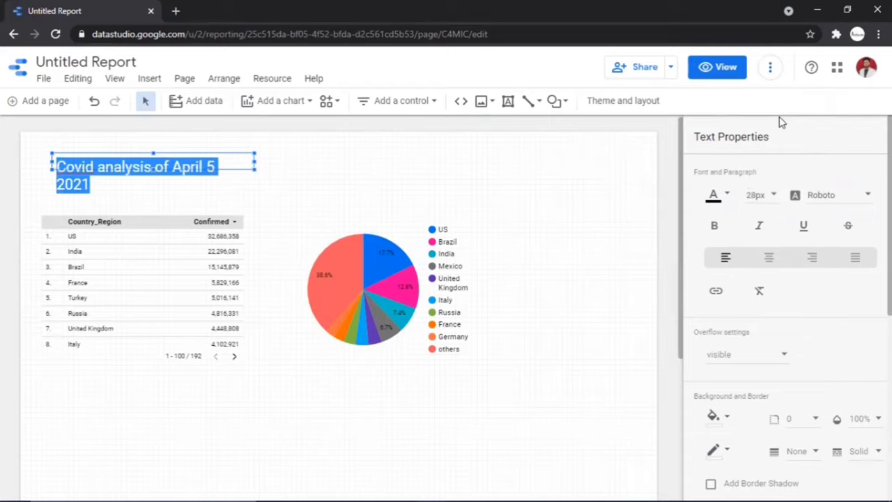
left_click_drag(254, 162, 263, 167)
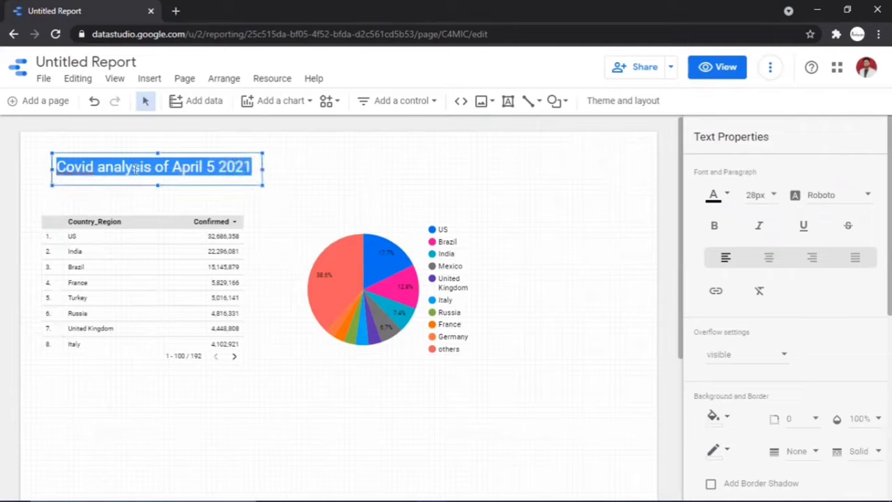
left_click_drag(111, 158, 97, 143)
left_click(313, 168)
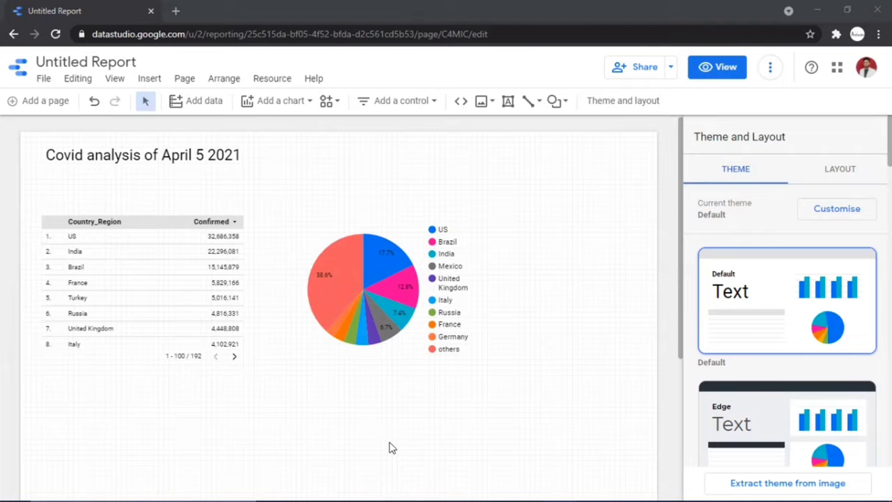
Add a scorecard showing total Confirmed (157,688,226) beside the title
left_click(298, 111)
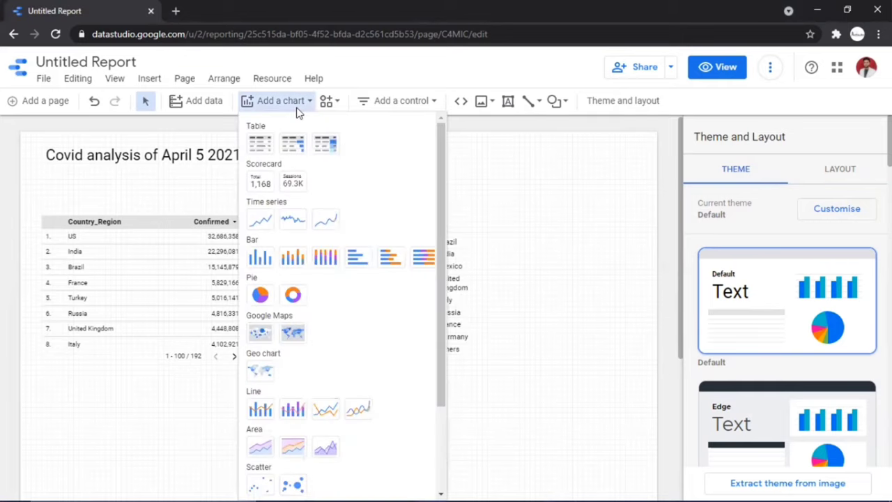
left_click(255, 181)
left_click(255, 181)
left_click_drag(255, 180, 486, 150)
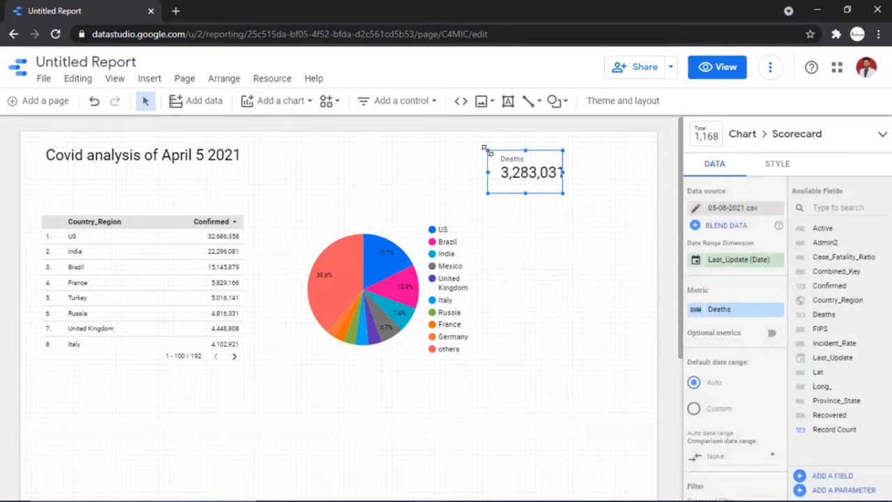
left_click(726, 314)
type("co")
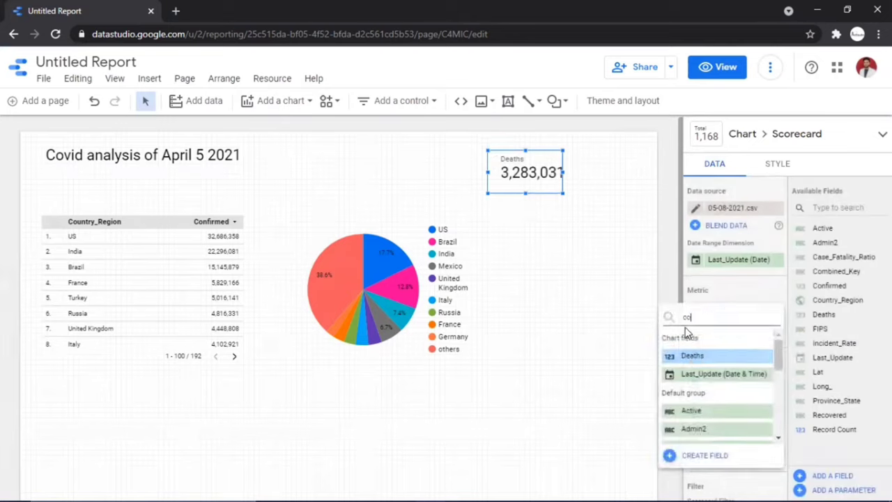
type("n")
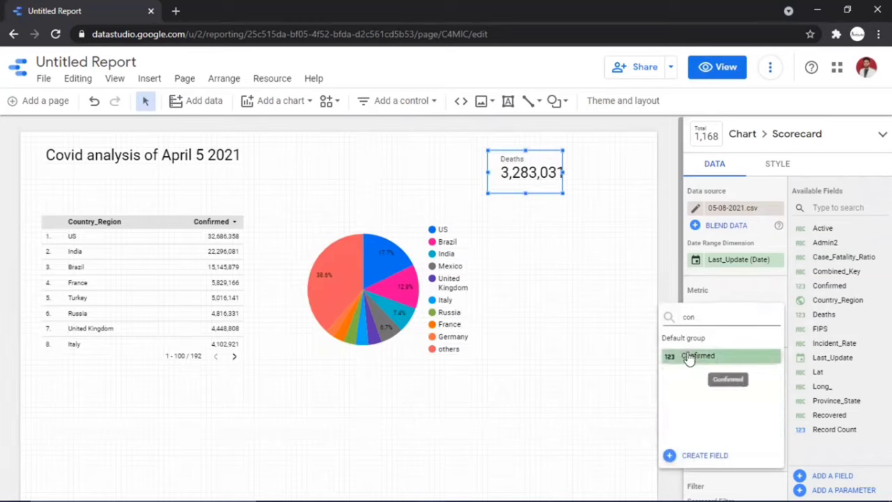
left_click(689, 357)
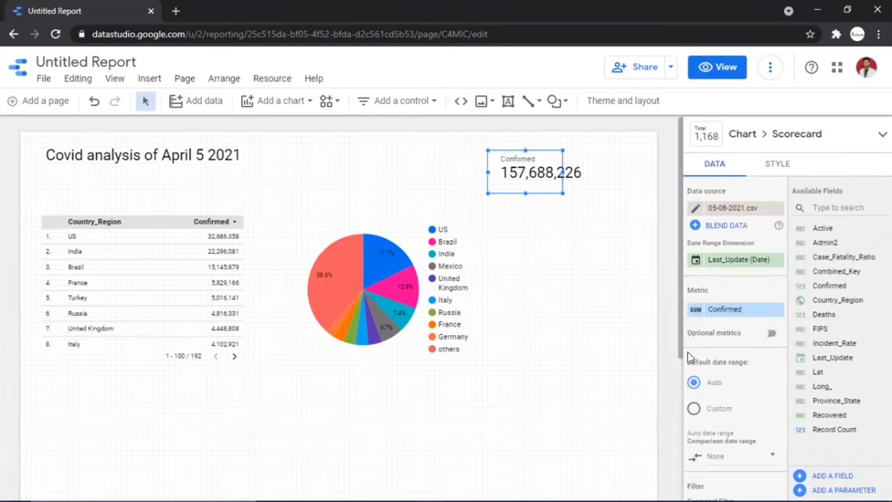
left_click_drag(515, 179, 534, 162)
left_click_drag(464, 165, 443, 160)
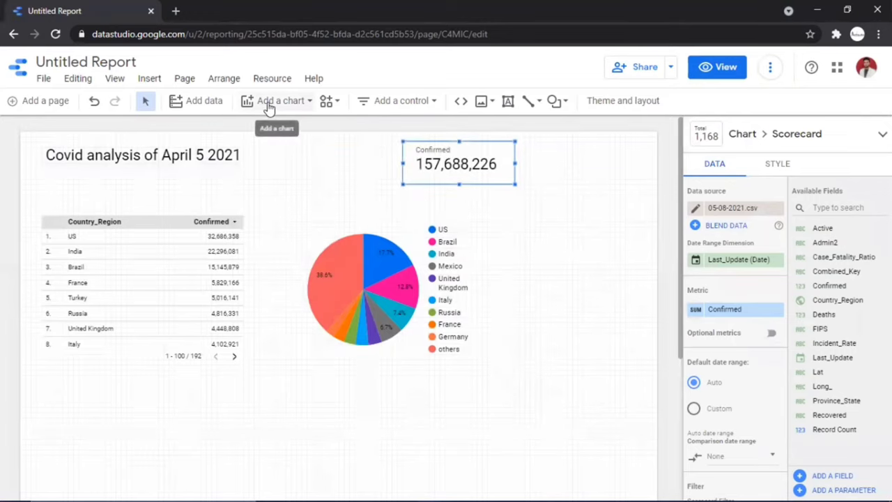
Add a second scorecard showing total Deaths (3,283,031) at the top right
left_click(269, 101)
left_click(260, 178)
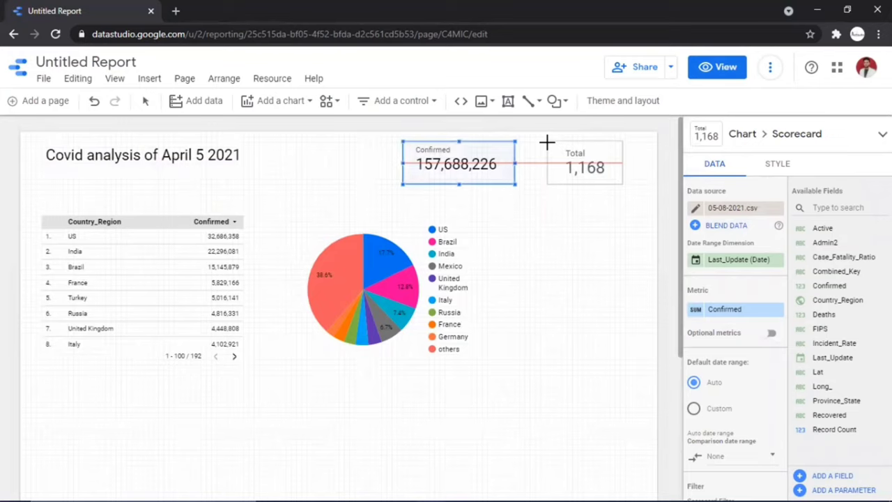
left_click(549, 144)
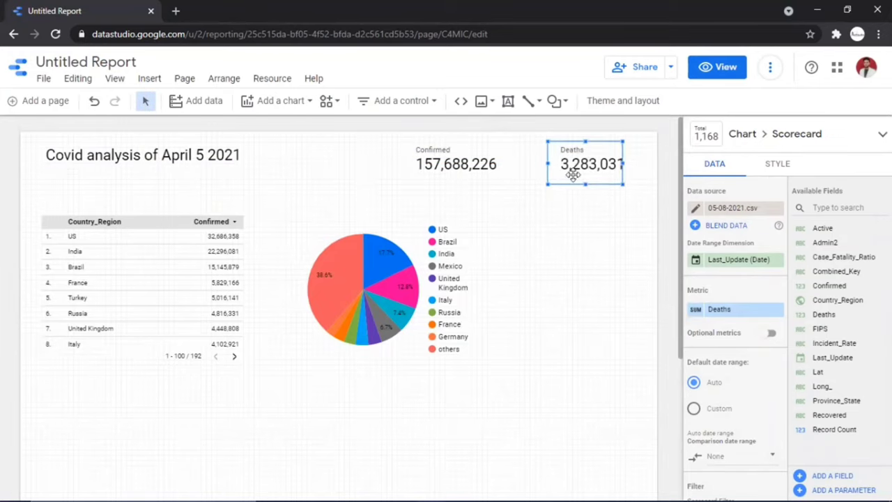
left_click_drag(621, 157, 593, 164)
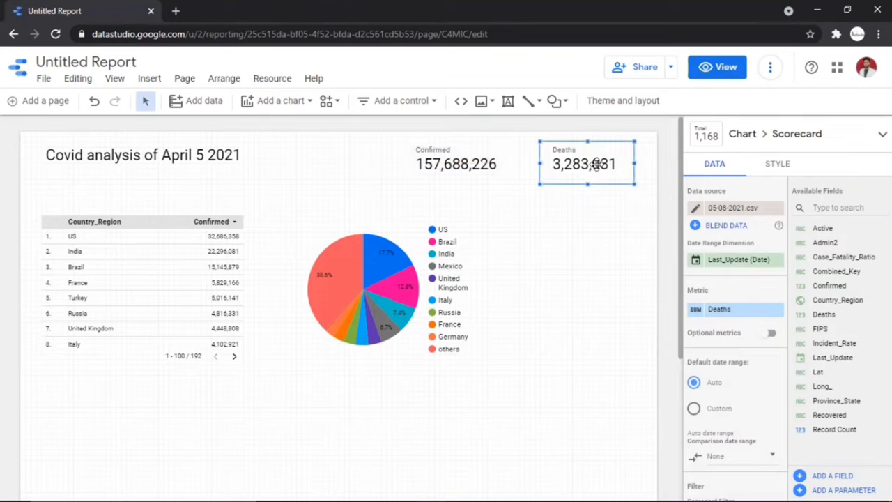
left_click(534, 312)
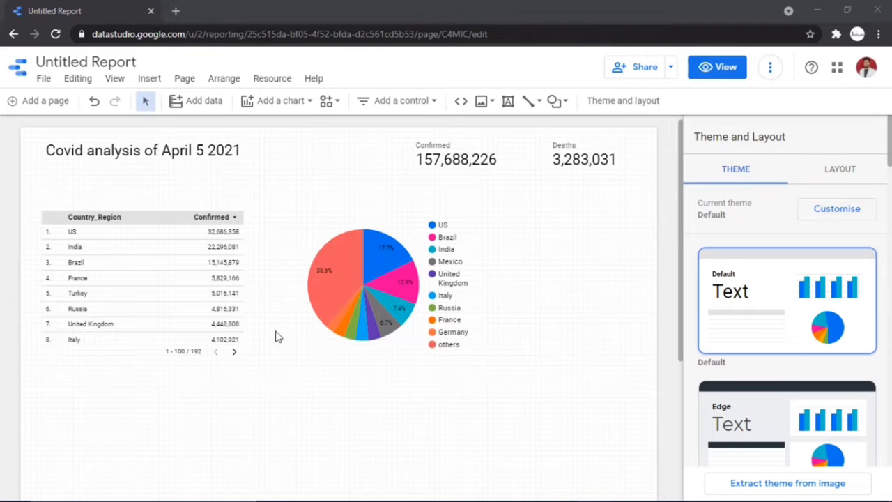
Add a Country_Region drop-down list filter control beside the report title
left_click(149, 79)
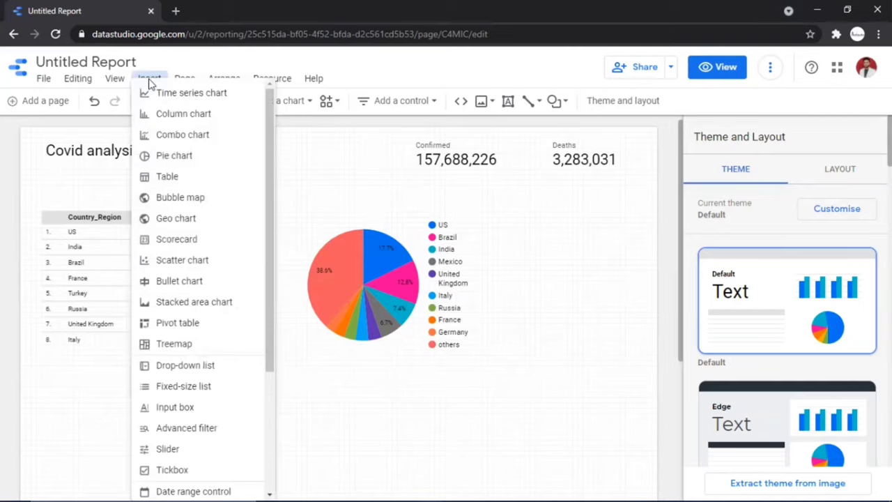
left_click(187, 367)
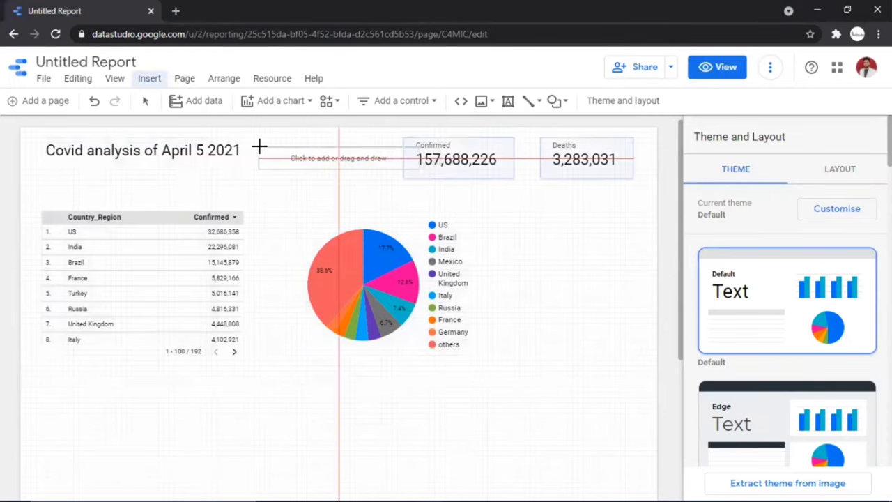
left_click(260, 146)
Stack the Confirmed and Deaths scorecards mid-page, the pie chart beside them, and the filter top-right
left_click(349, 271)
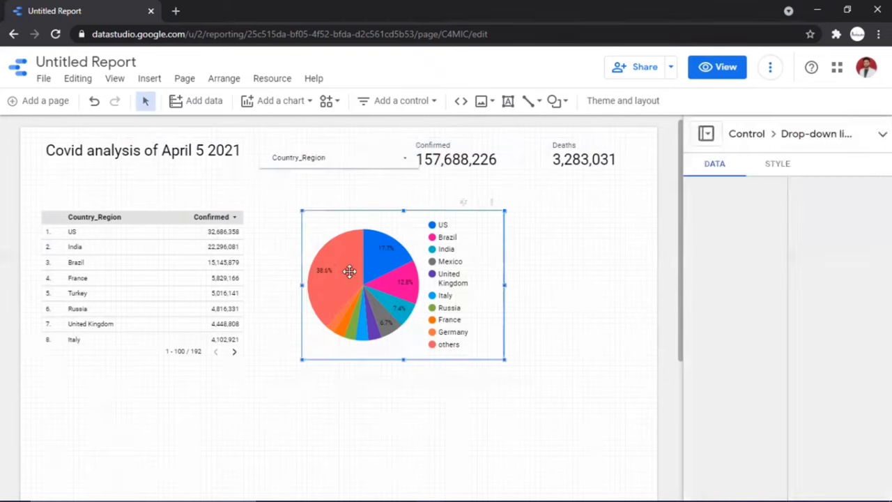
left_click_drag(433, 285, 498, 276)
left_click(479, 164)
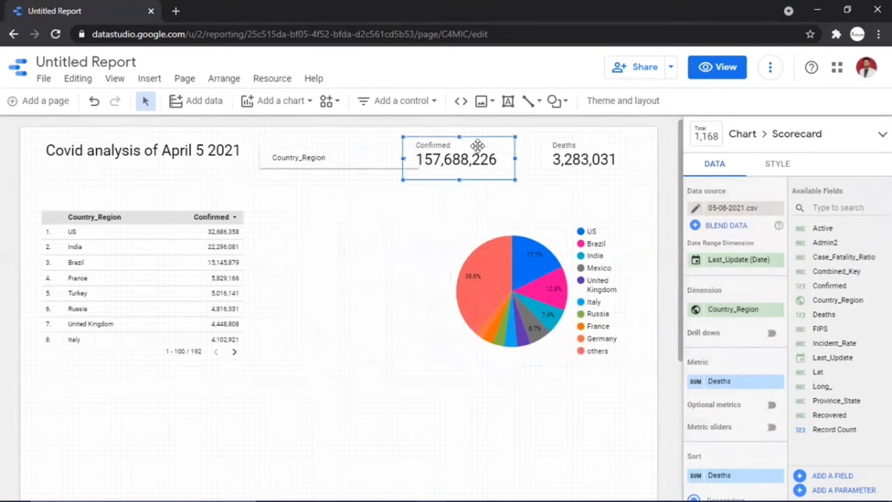
left_click_drag(480, 165, 367, 237)
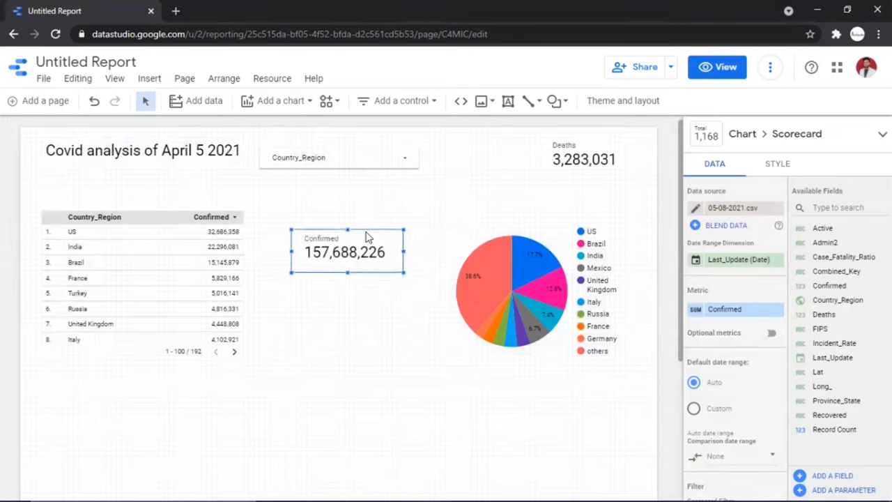
left_click(572, 164)
left_click_drag(572, 165, 359, 300)
left_click(540, 267)
left_click_drag(540, 263, 538, 270)
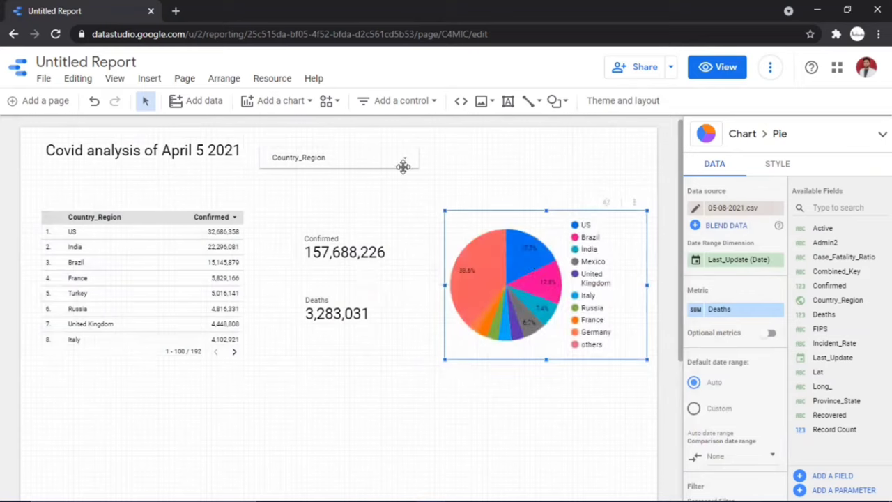
left_click_drag(377, 156, 599, 150)
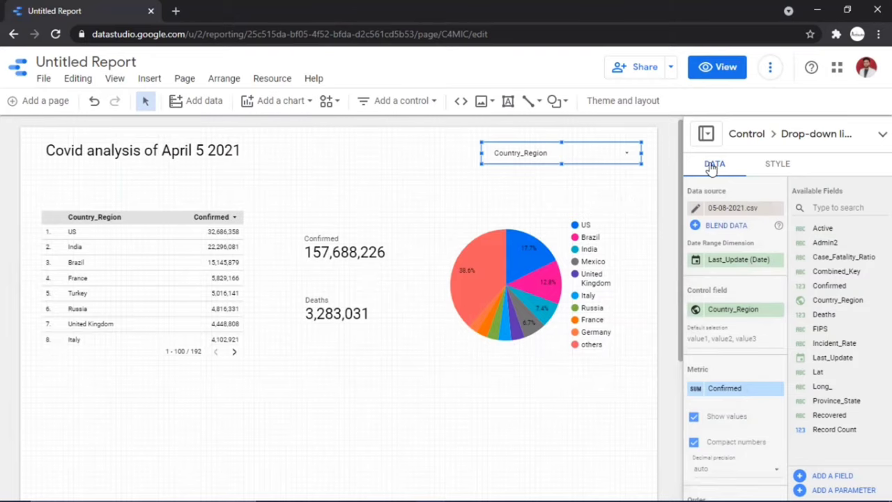
left_click(717, 70)
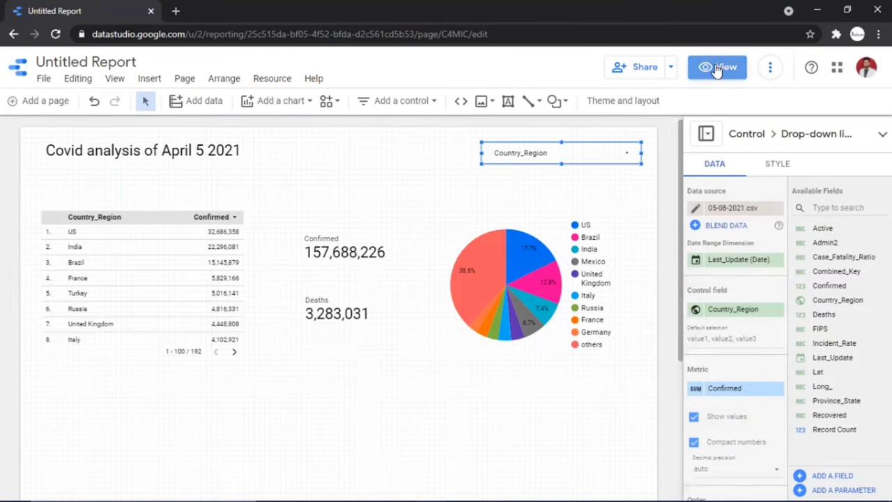
mouse_move(624, 277)
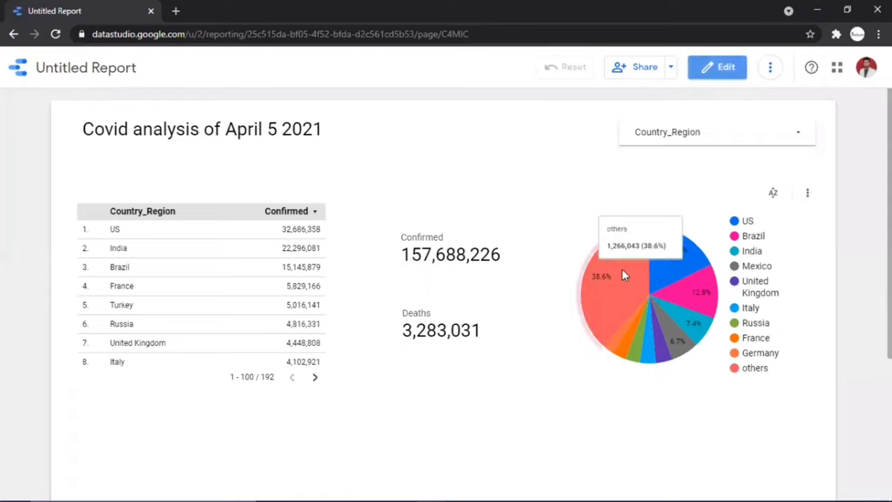
mouse_move(627, 334)
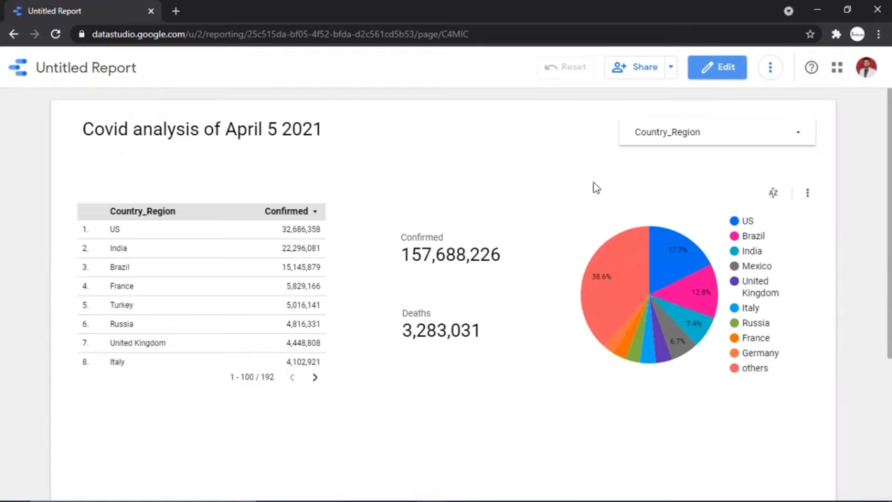
left_click(727, 142)
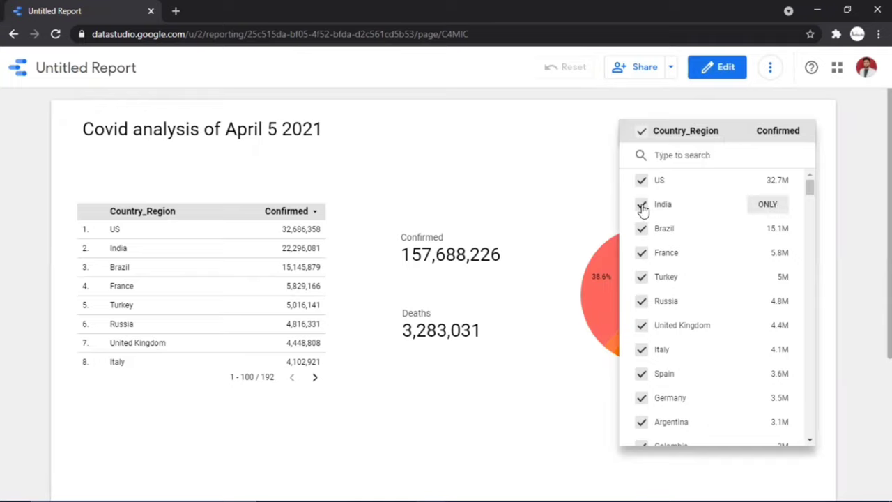
left_click(780, 212)
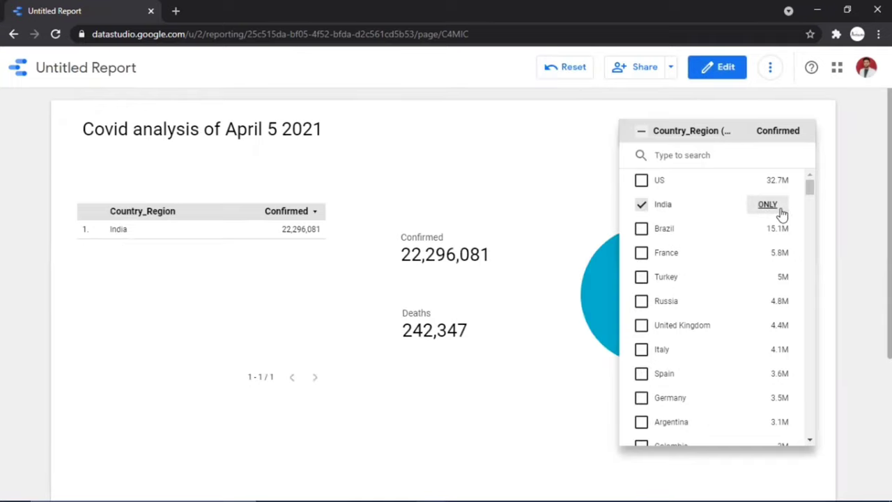
left_click(641, 182)
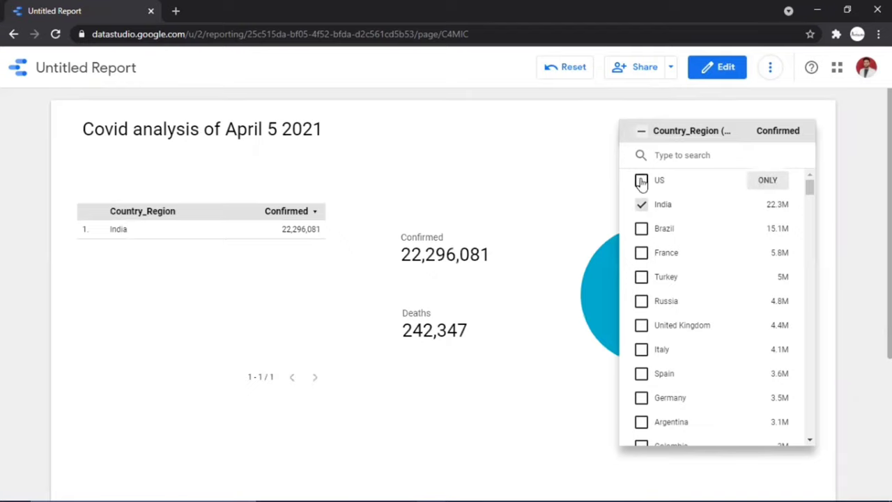
left_click(641, 229)
left_click(642, 302)
left_click(586, 135)
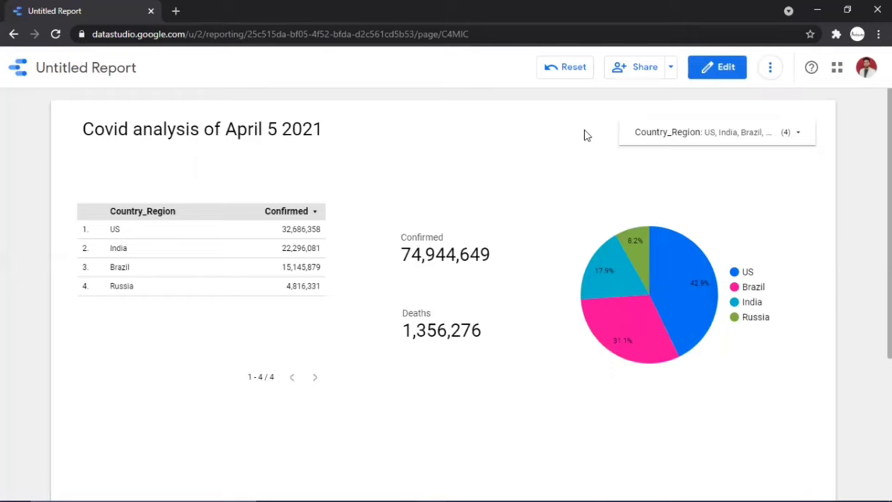
scroll(587, 135, "down", 3)
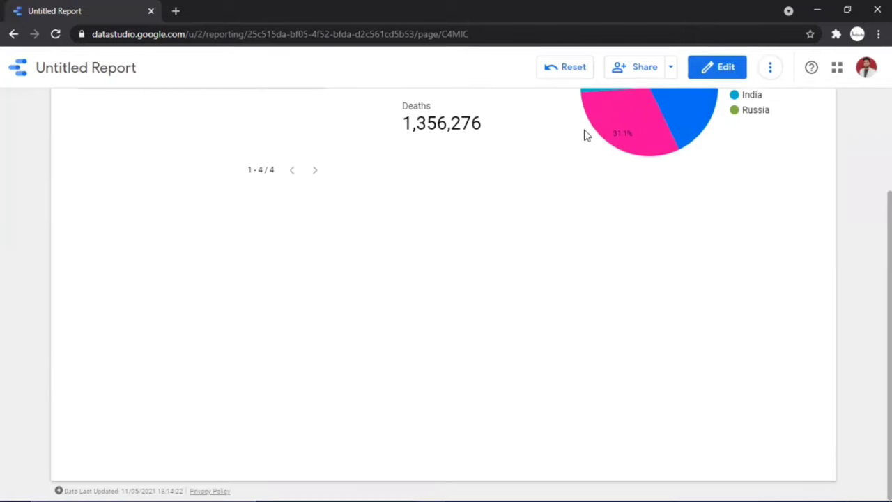
scroll(587, 135, "up", 3)
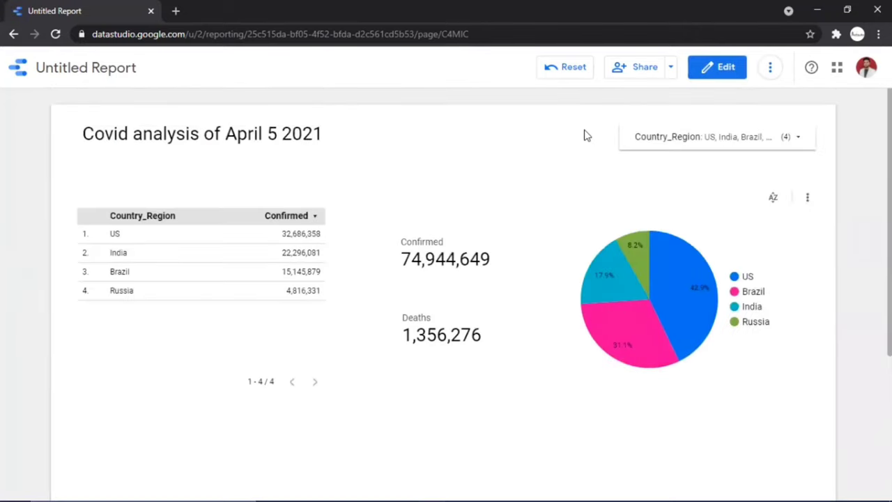
left_click(726, 68)
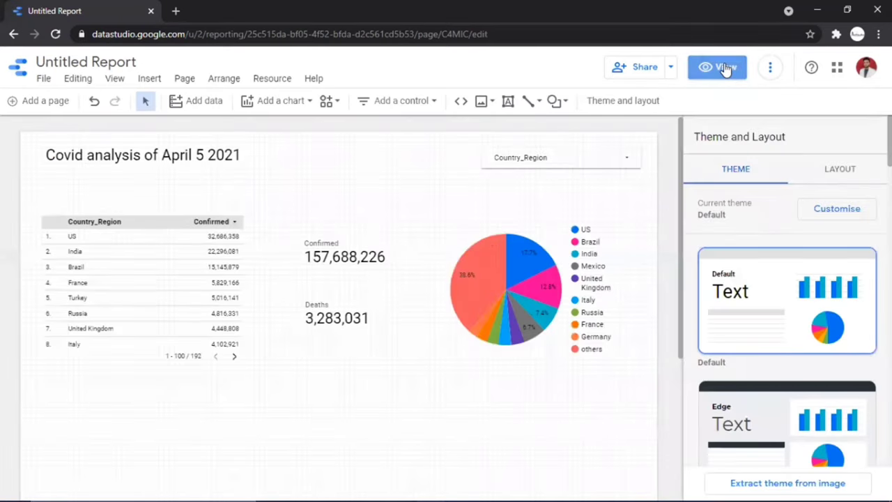
Embed the personal website in a wide, tall URL Embed box below the table, then switch to view mode
left_click(461, 103)
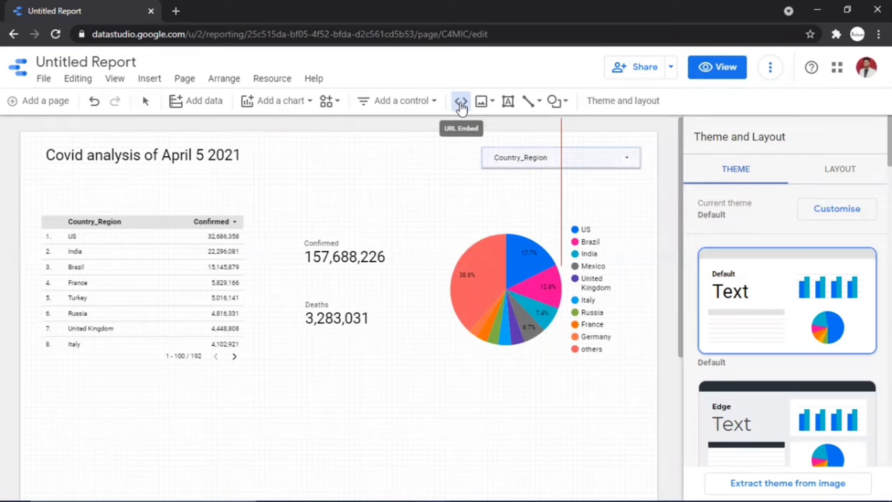
scroll(421, 233, "down", 1)
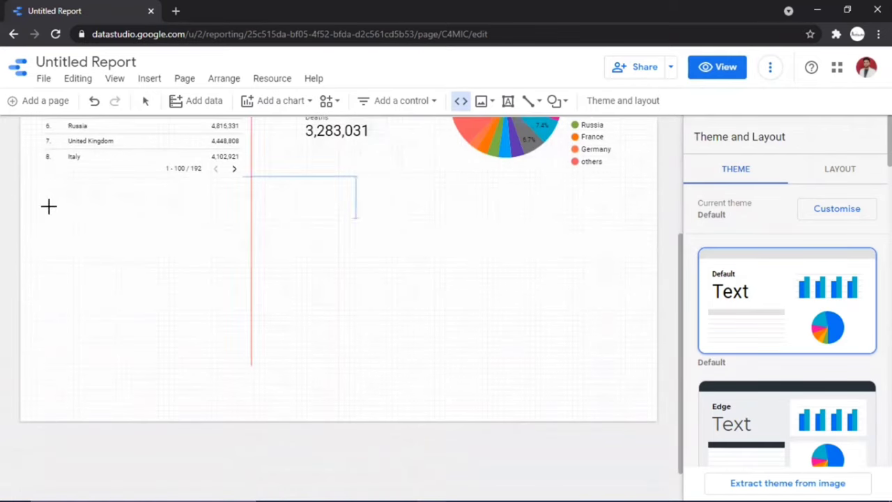
left_click(41, 204)
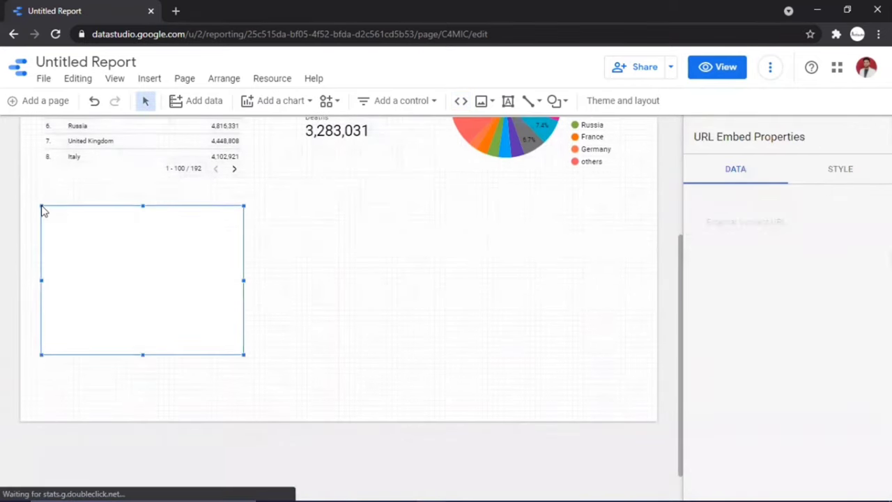
left_click_drag(243, 281, 631, 302)
left_click(750, 224)
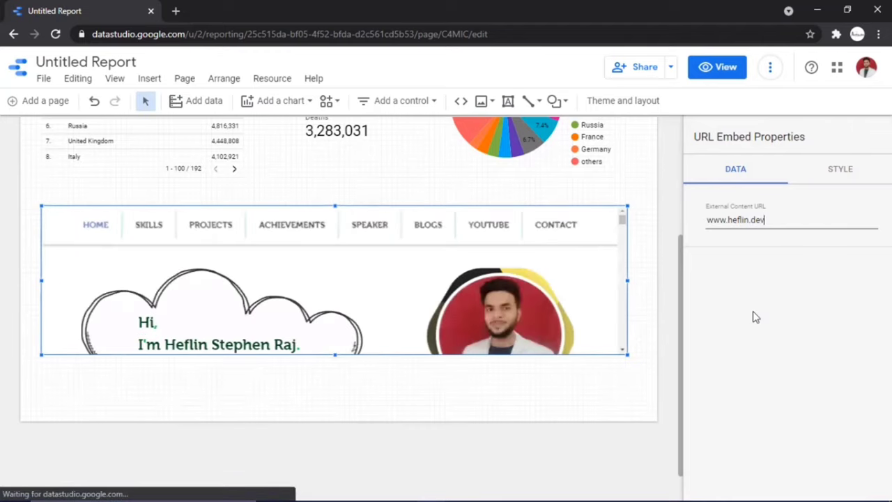
left_click_drag(334, 354, 334, 412)
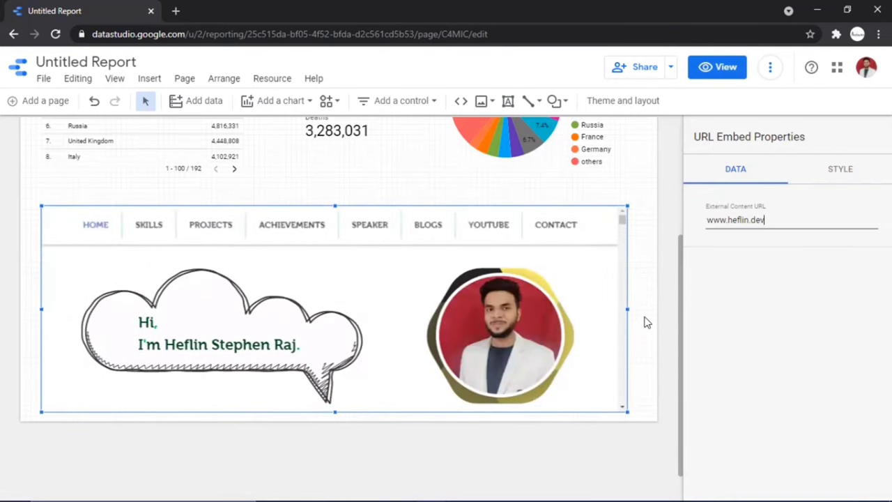
left_click(721, 67)
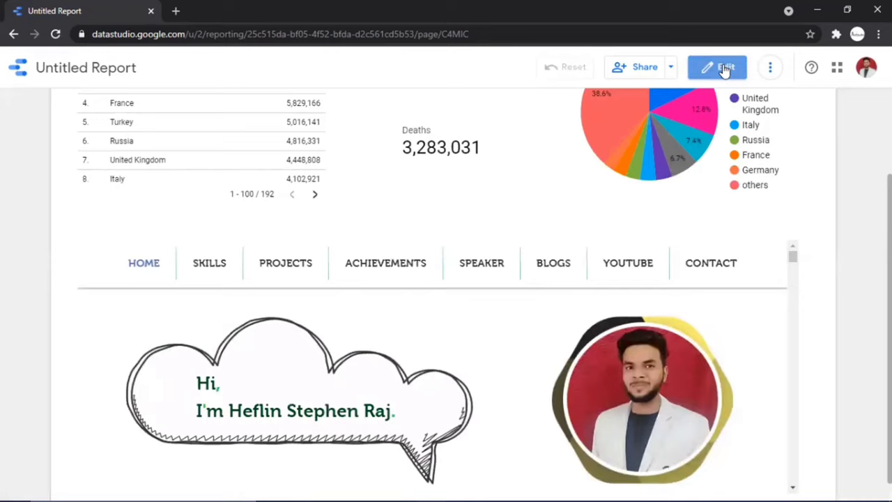
Page the table forward to show rows 101–192
scroll(589, 202, "up", 3)
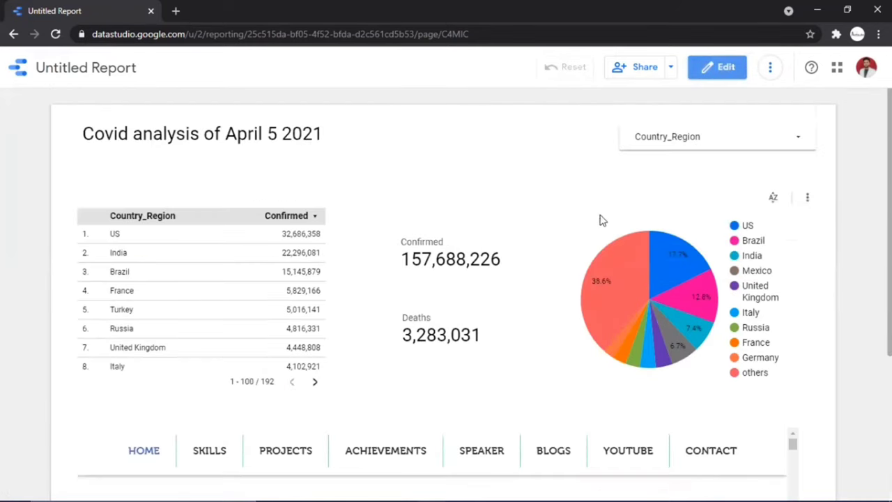
mouse_move(659, 276)
left_click(314, 386)
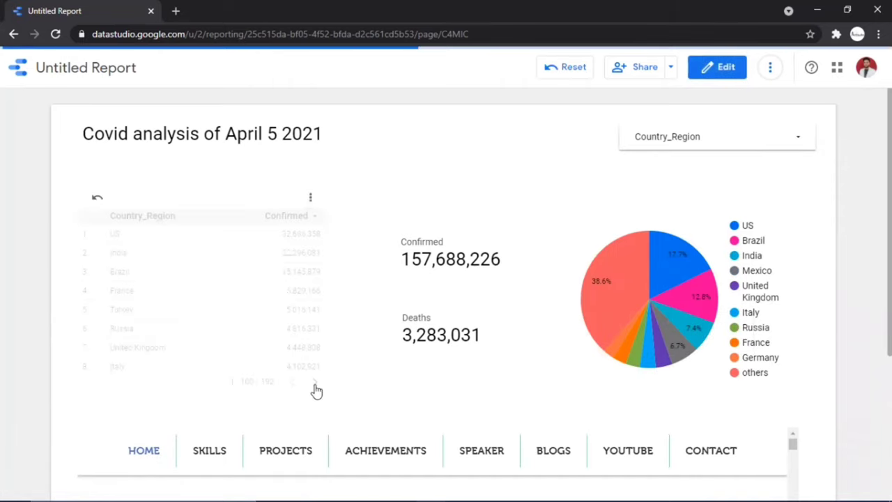
Scroll down to the embed and let the embedded website load with PROCEED
scroll(276, 294, "down", 3)
scroll(276, 295, "down", 10)
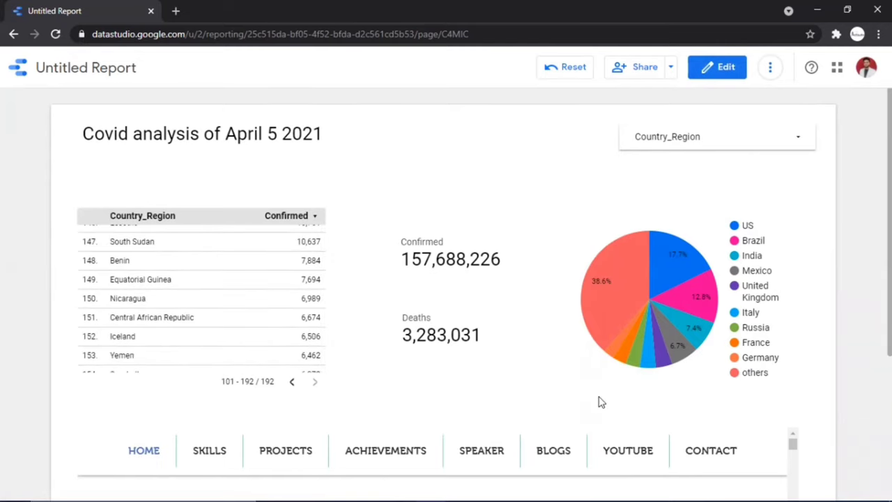
scroll(599, 397, "down", 3)
left_click(458, 426)
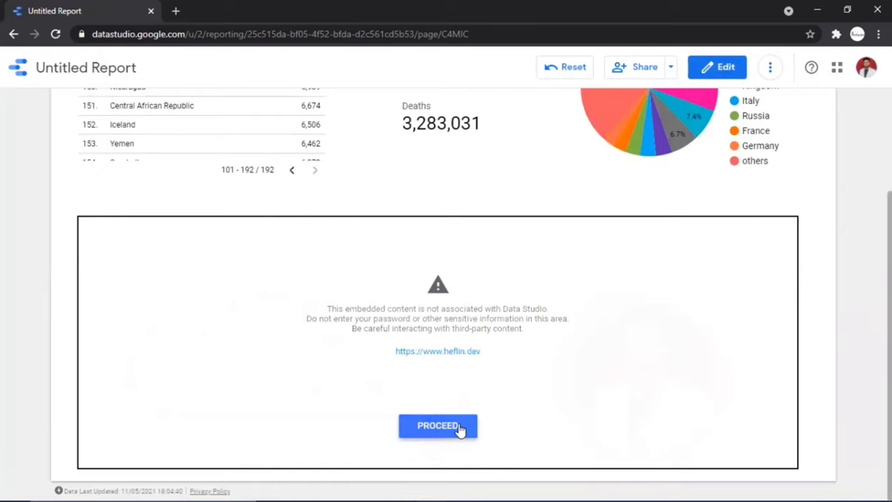
Jump the embedded site to its YouTube section with the channel trailer
scroll(565, 376, "down", 1)
scroll(564, 376, "down", 15)
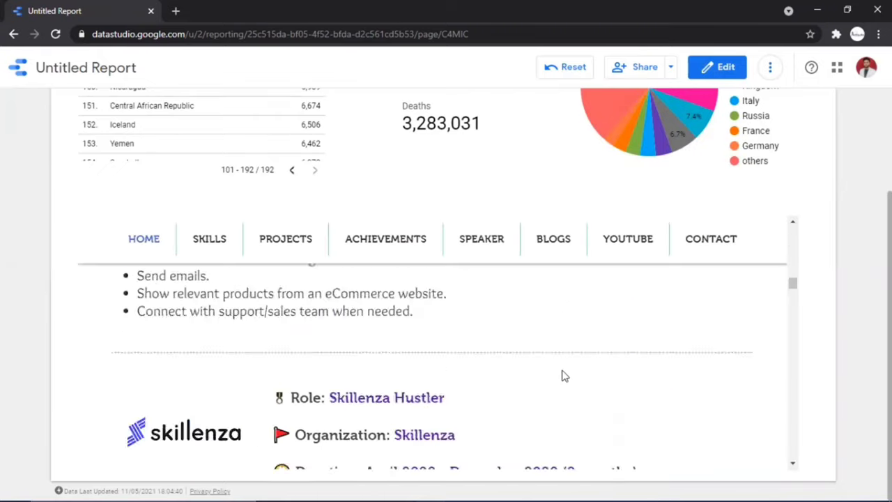
scroll(565, 377, "down", 10)
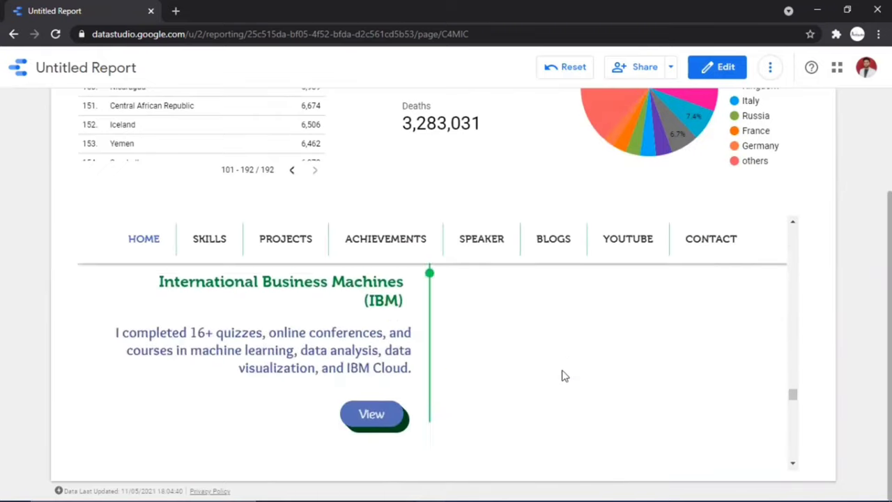
scroll(564, 376, "down", 4)
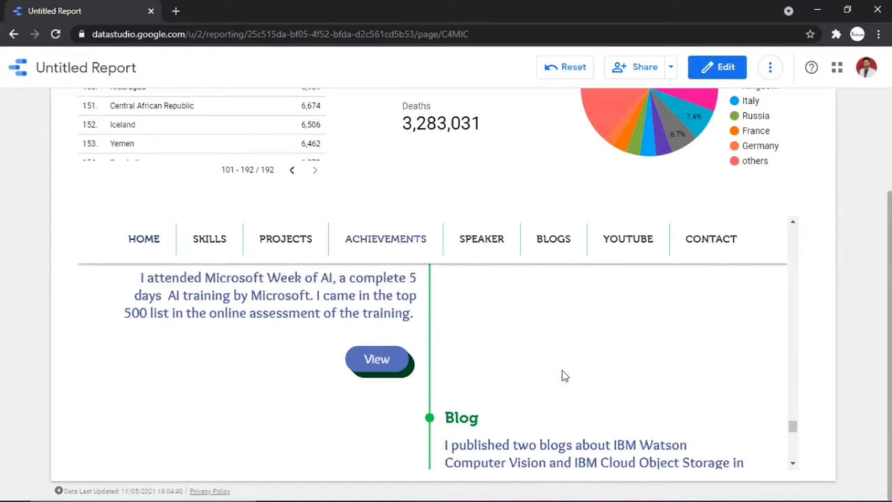
left_click(628, 247)
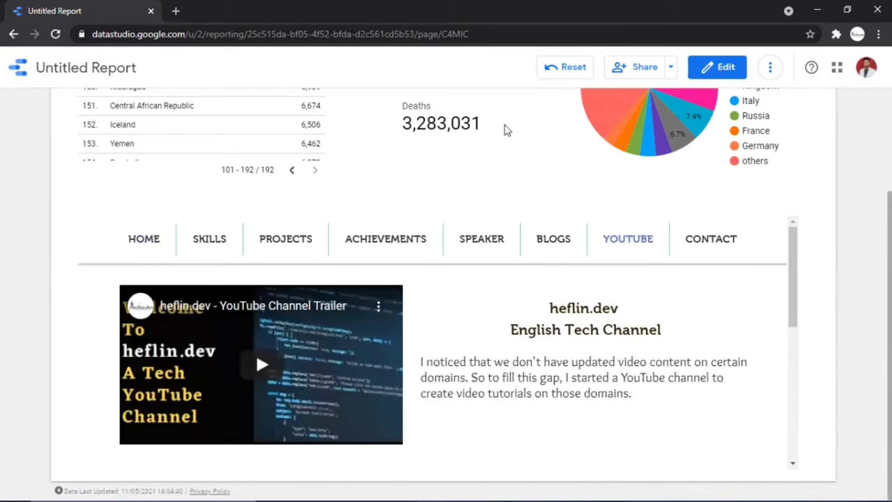
scroll(506, 130, "up", 3)
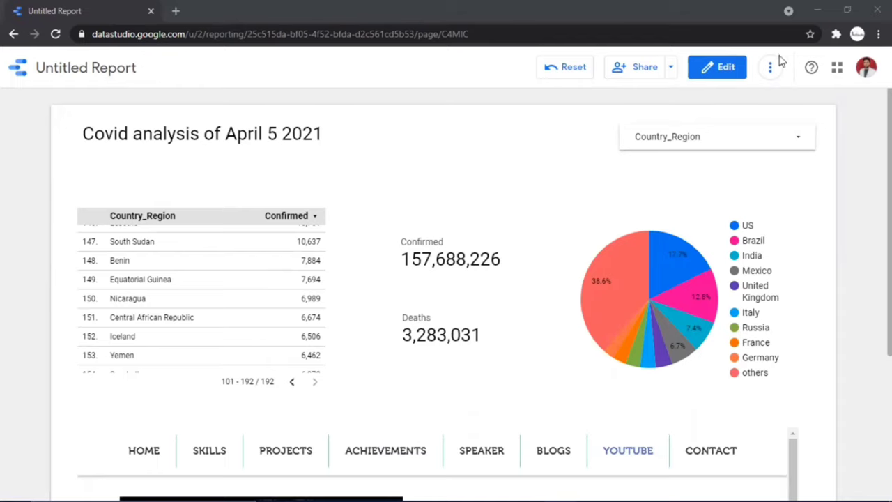
Return to edit mode and rename the report from Untitled Report to 'Covid Report'
left_click(732, 69)
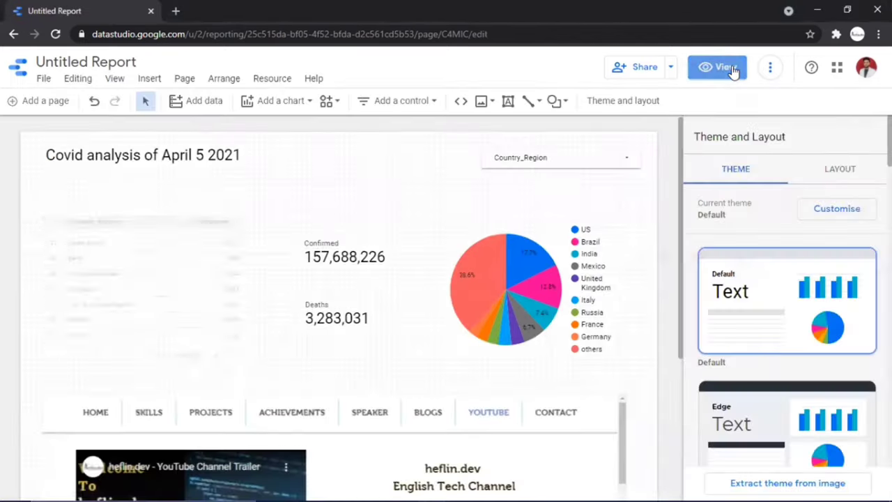
left_click(92, 62)
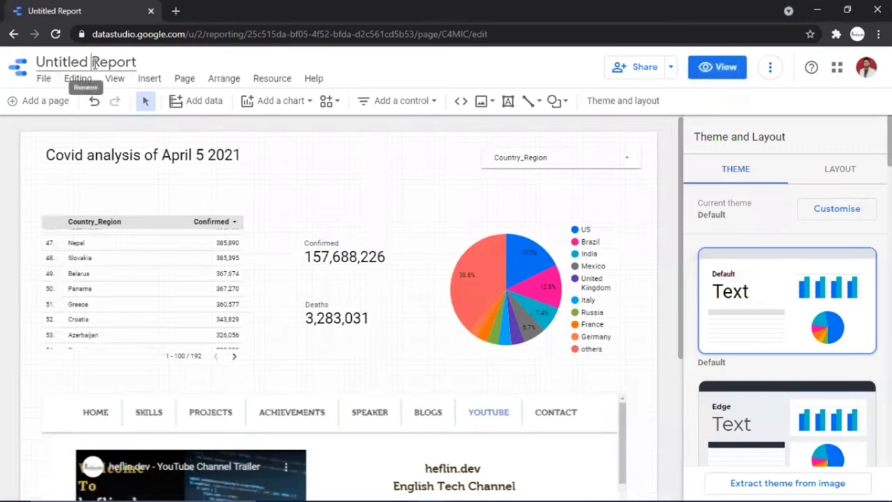
key("ctrl+a")
key("BackSpace")
type("Co")
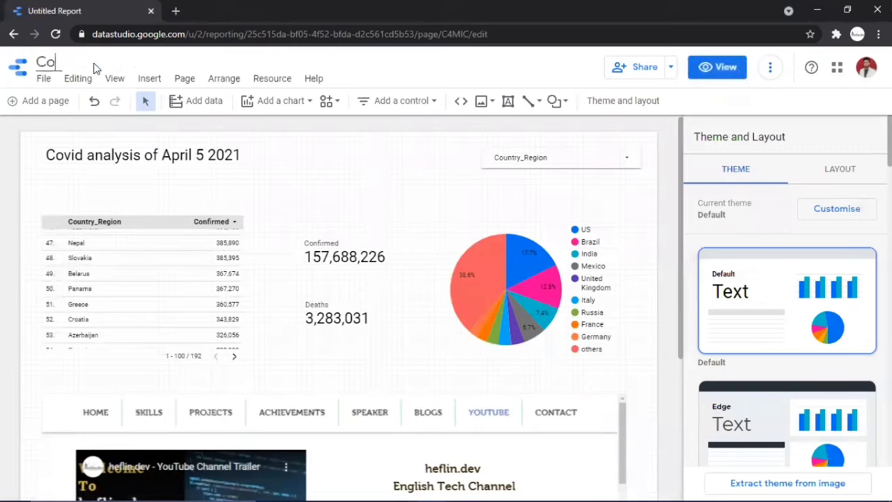
type("vid Report")
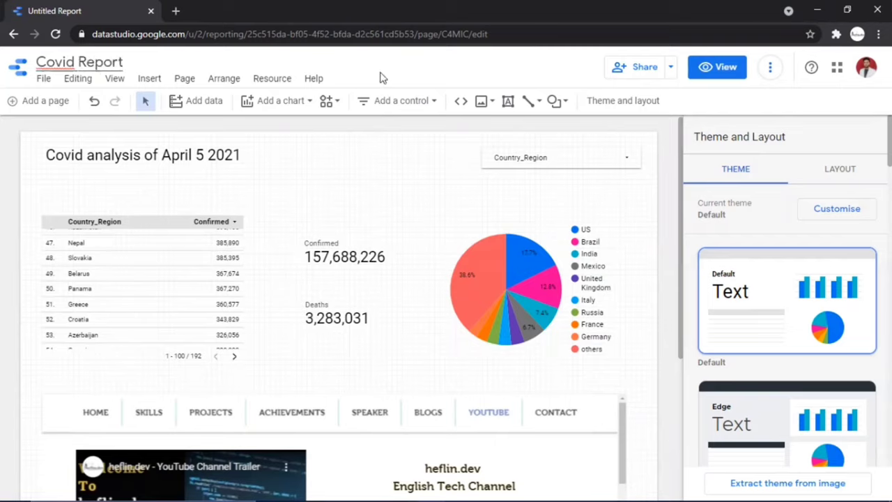
left_click(382, 78)
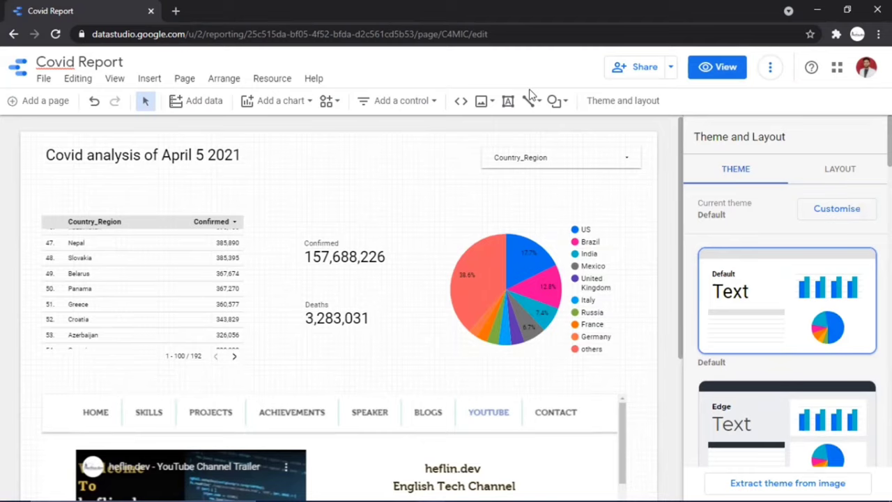
Copy the Covid Report link via Get report link and paste it into a new incognito window
left_click(671, 68)
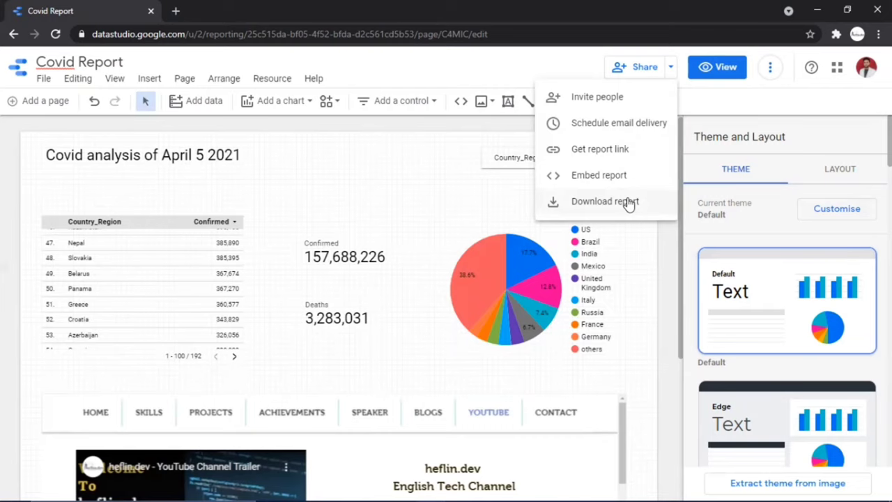
left_click(612, 150)
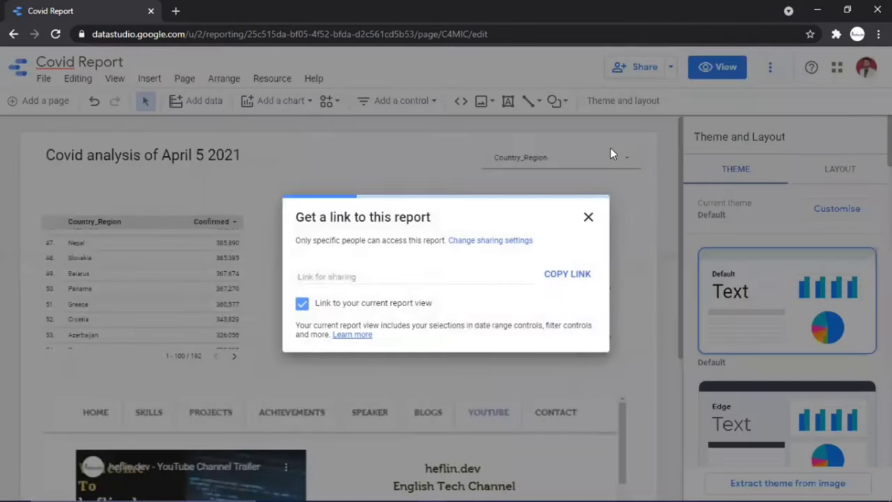
left_click(563, 279)
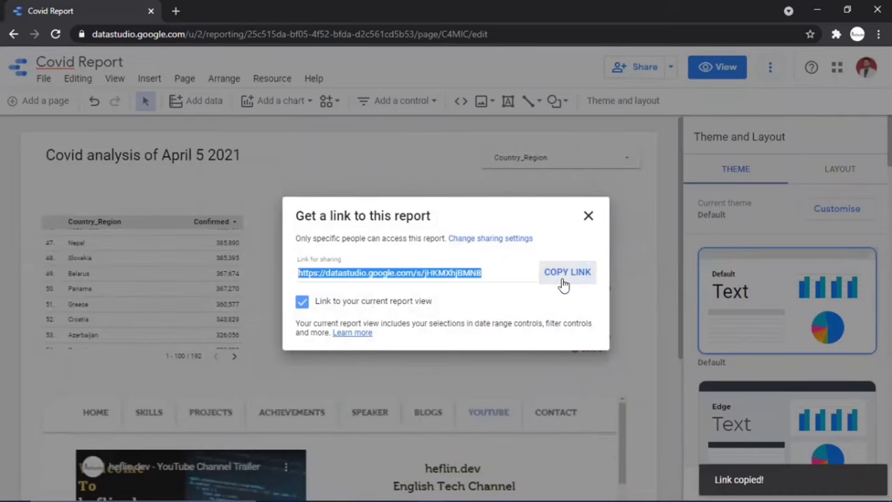
key("ctrl+shift+n")
key("ctrl+v")
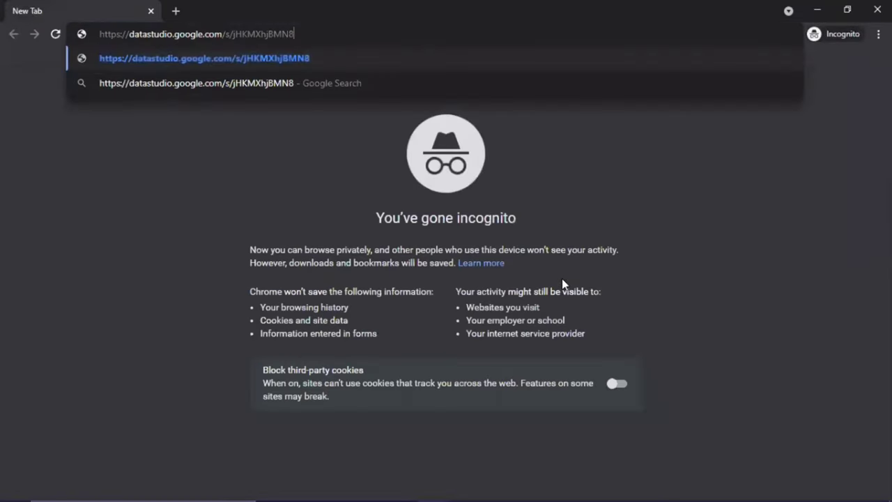
key("Return")
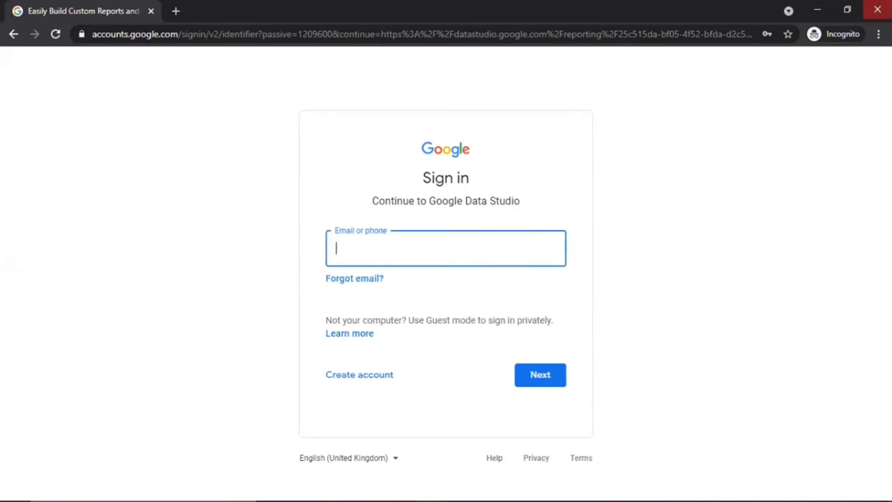
left_click(878, 9)
key("ctrl+n")
key("ctrl+v")
key("Return")
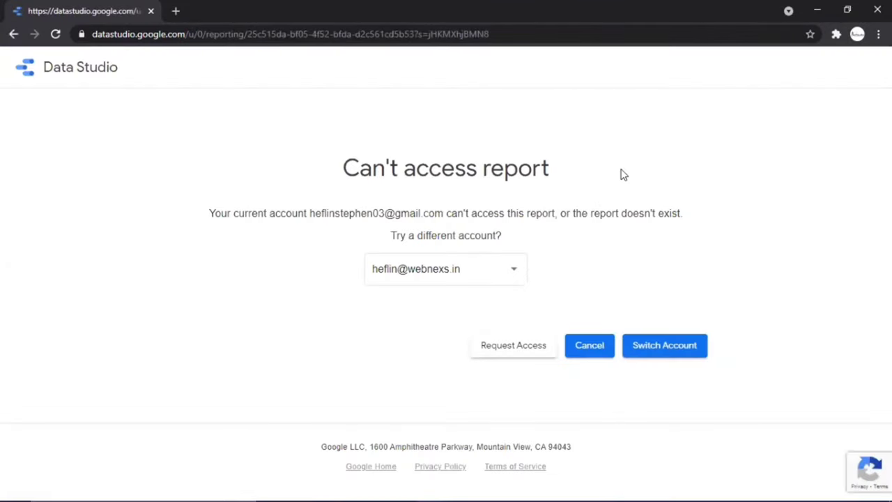
key("alt+Tab")
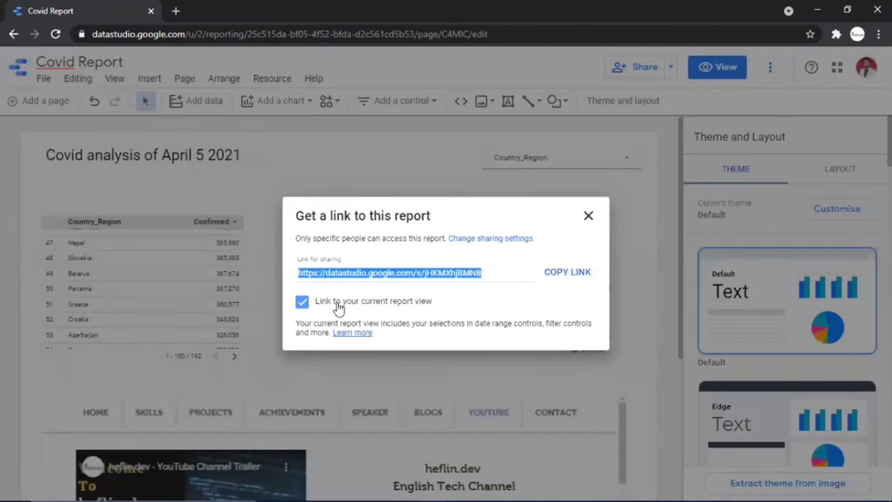
Set link sharing to 'Anyone on the Internet can find and view', save, and copy the link
left_click(504, 240)
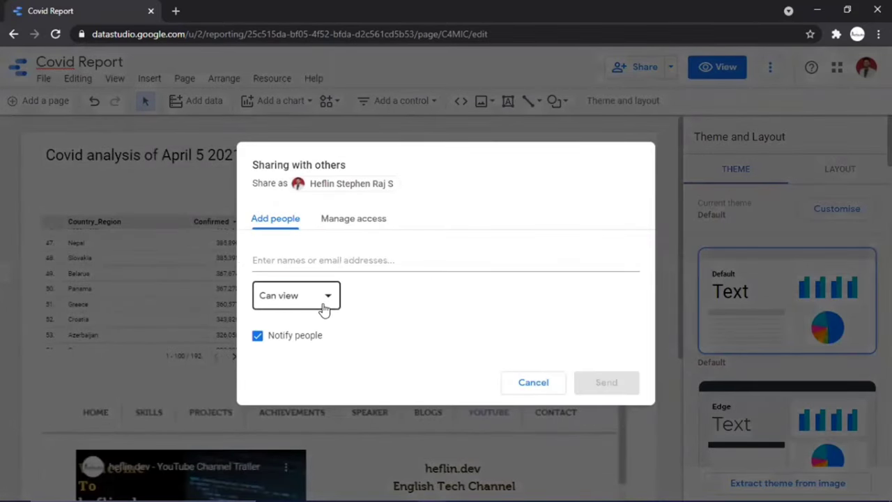
left_click(371, 222)
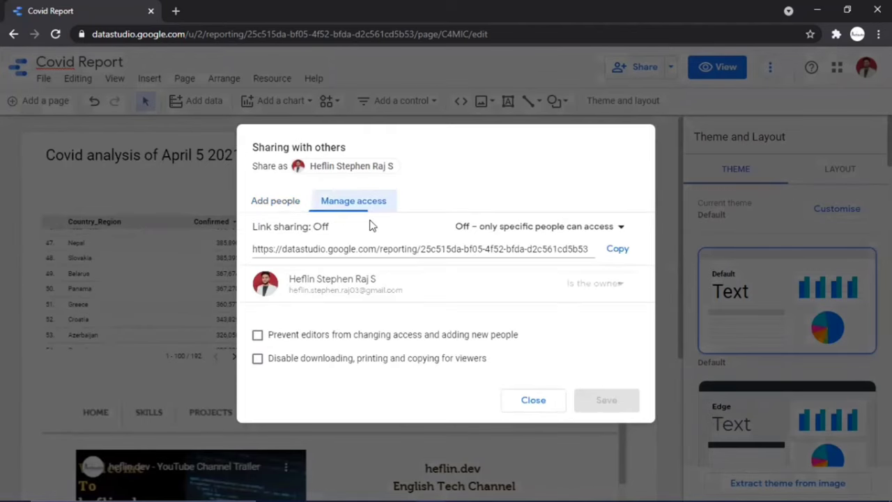
left_click(574, 227)
left_click(560, 258)
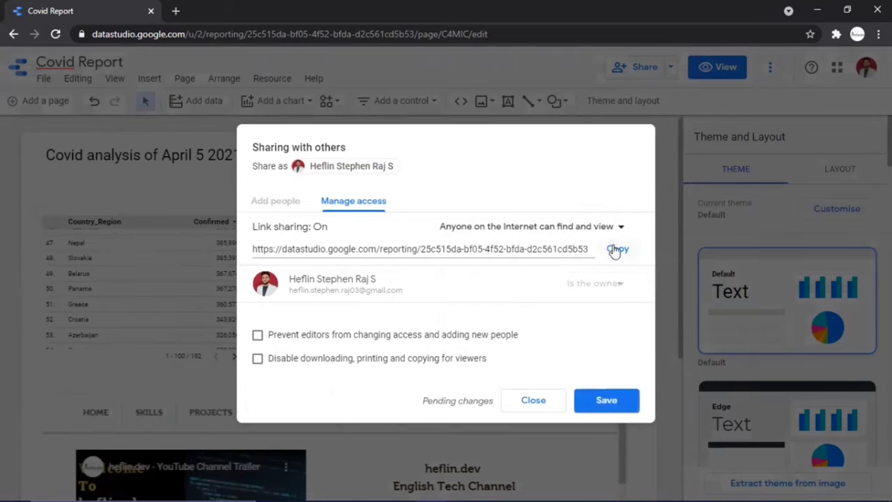
left_click(616, 250)
left_click(587, 403)
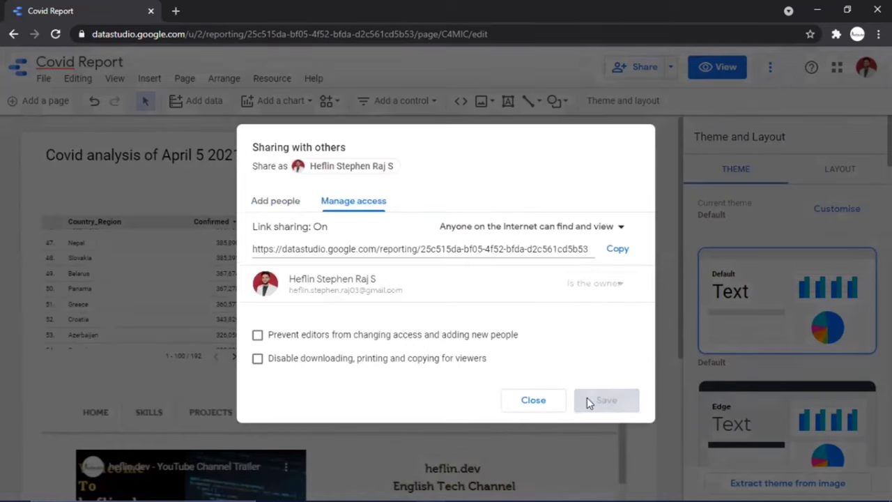
left_click(617, 250)
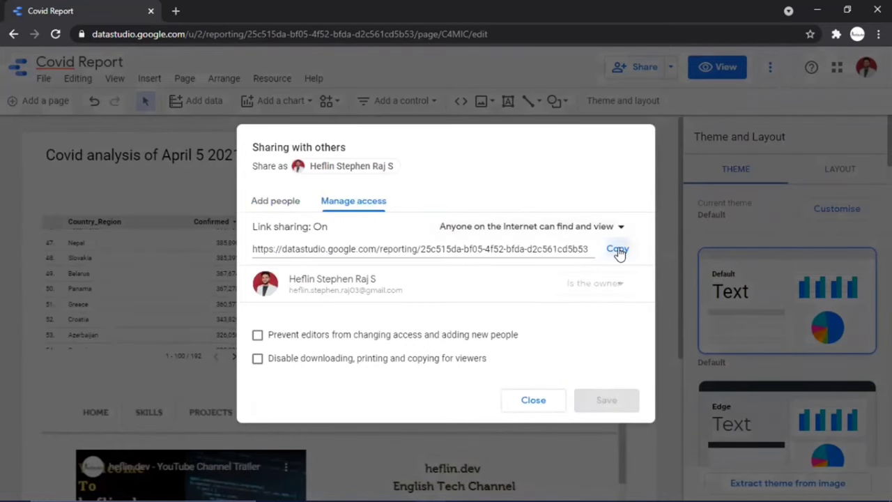
Open the public report link in a new incognito window
key("ctrl+shift+n")
key("ctrl+v")
key("Return")
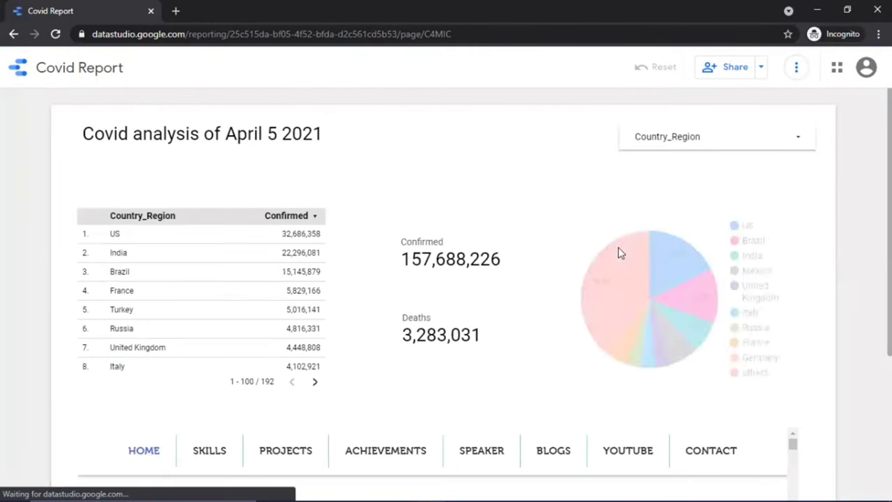
Load the embedded website and open its YOUTUBE section in the public report
scroll(618, 253, "down", 2)
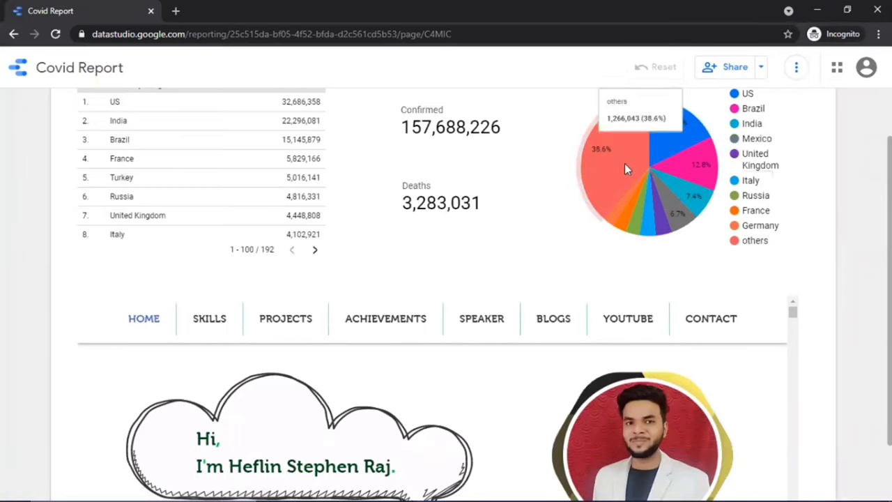
scroll(518, 251, "down", 1)
left_click(518, 251)
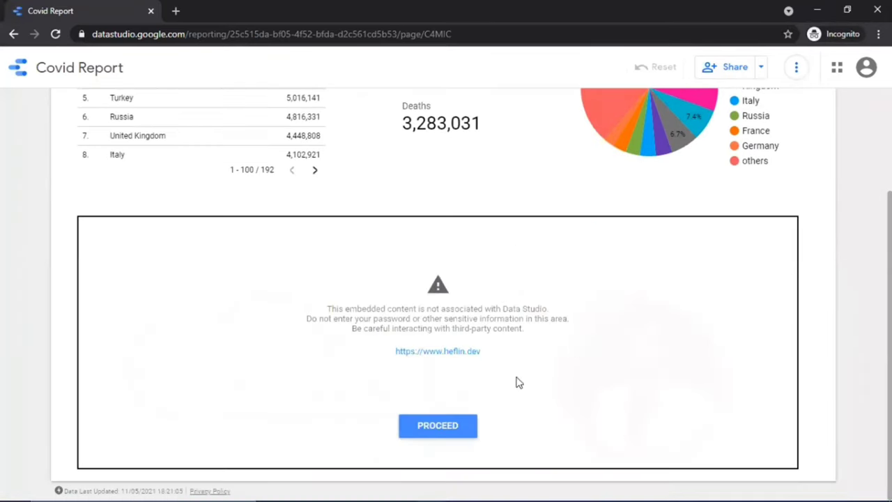
left_click(459, 424)
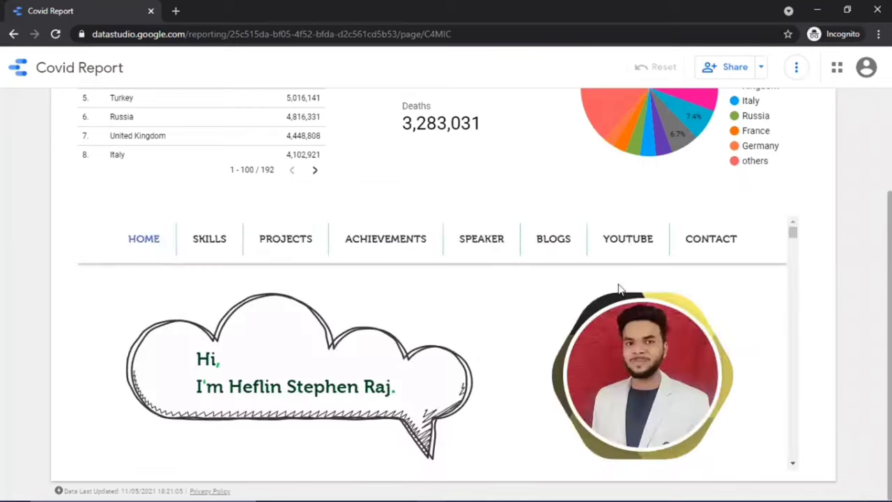
left_click(626, 241)
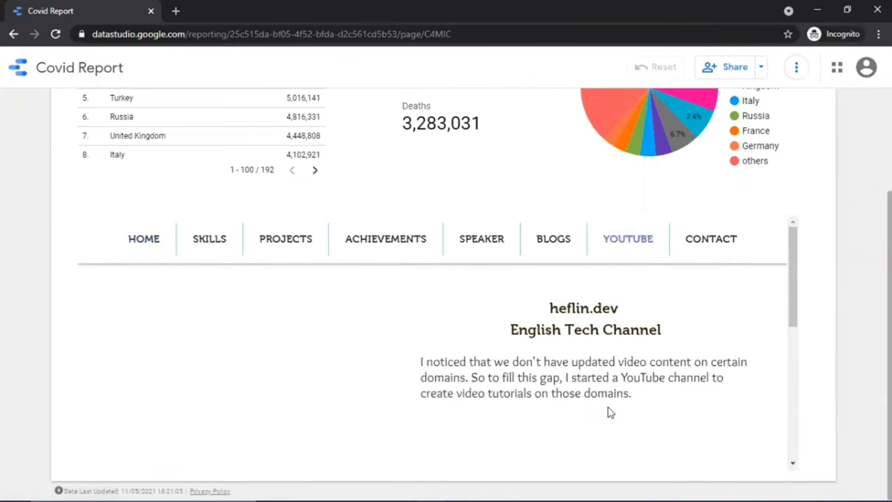
Page the table forward to rows 101–192 of 192
scroll(608, 413, "down", 5)
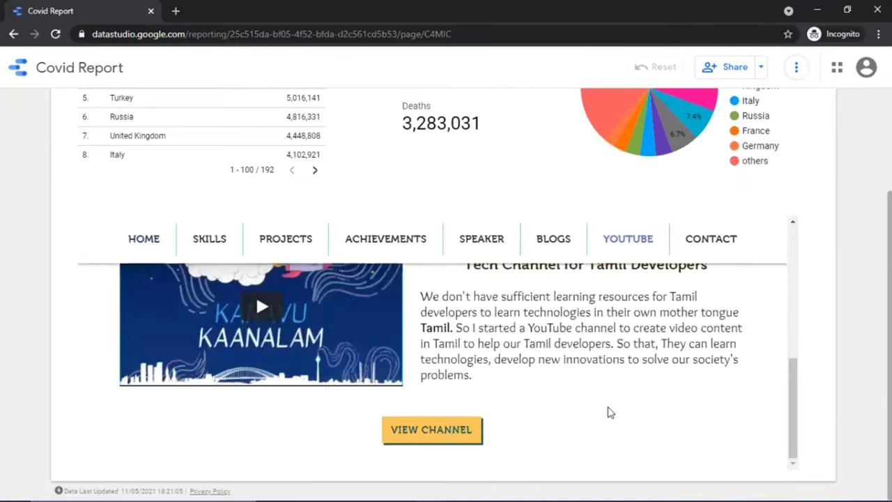
scroll(510, 189, "up", 5)
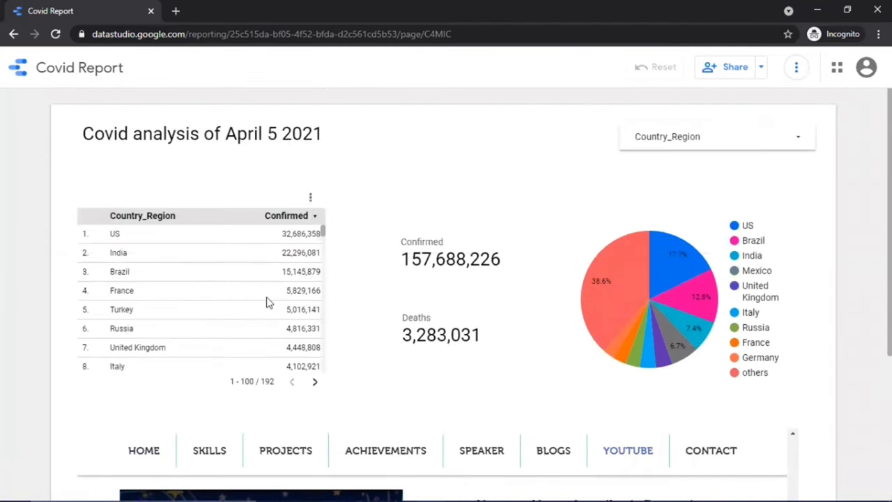
scroll(268, 300, "down", 20)
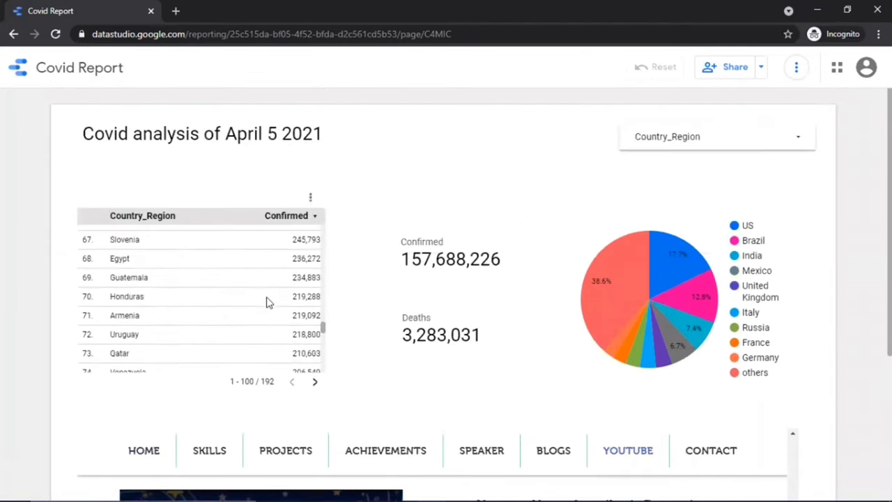
left_click(316, 384)
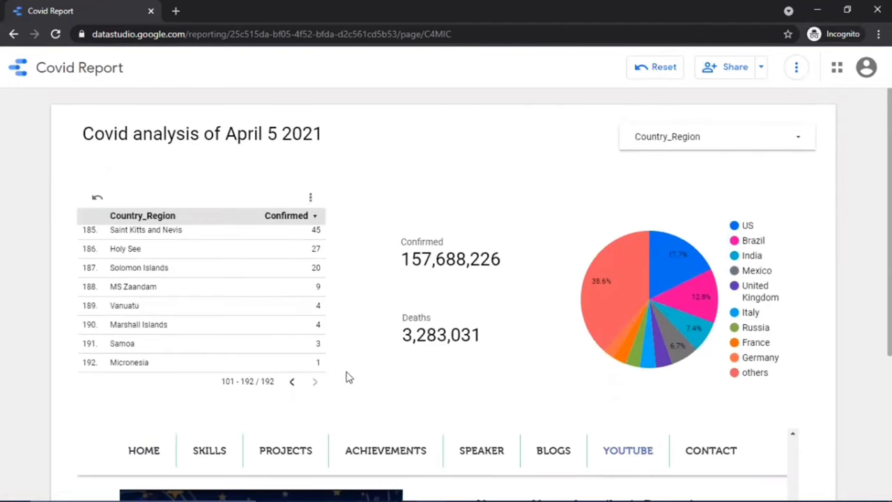
mouse_move(675, 266)
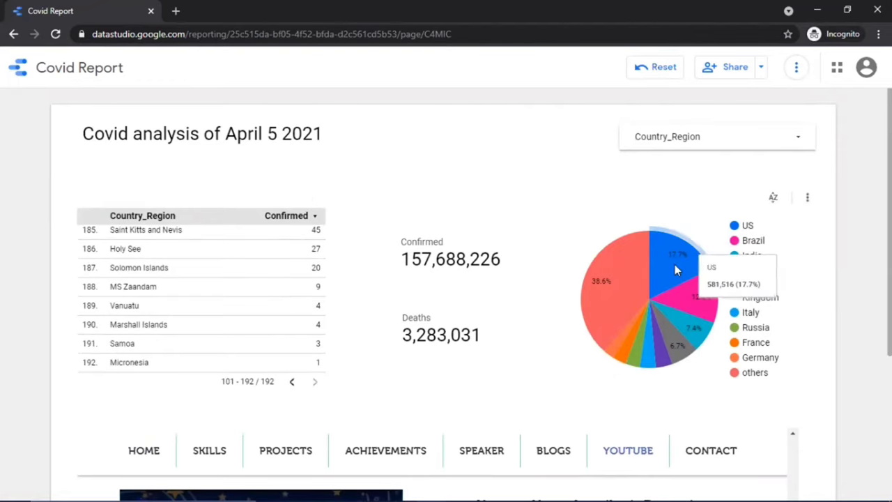
mouse_move(612, 273)
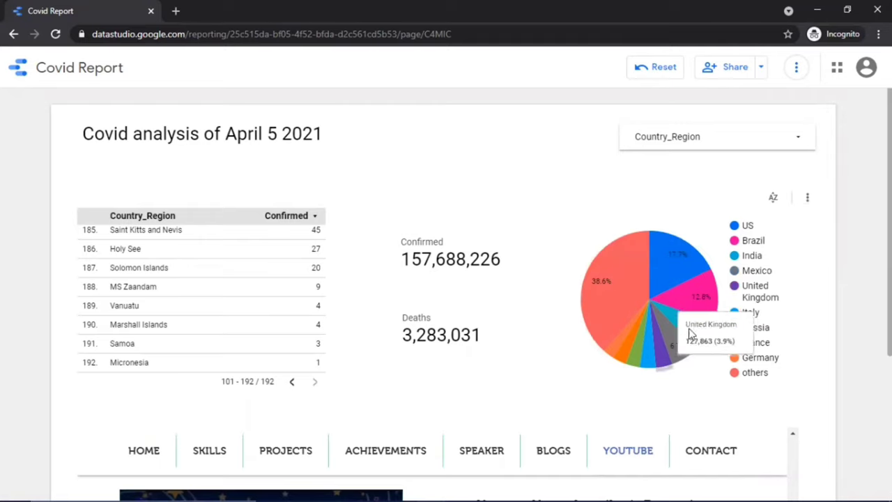